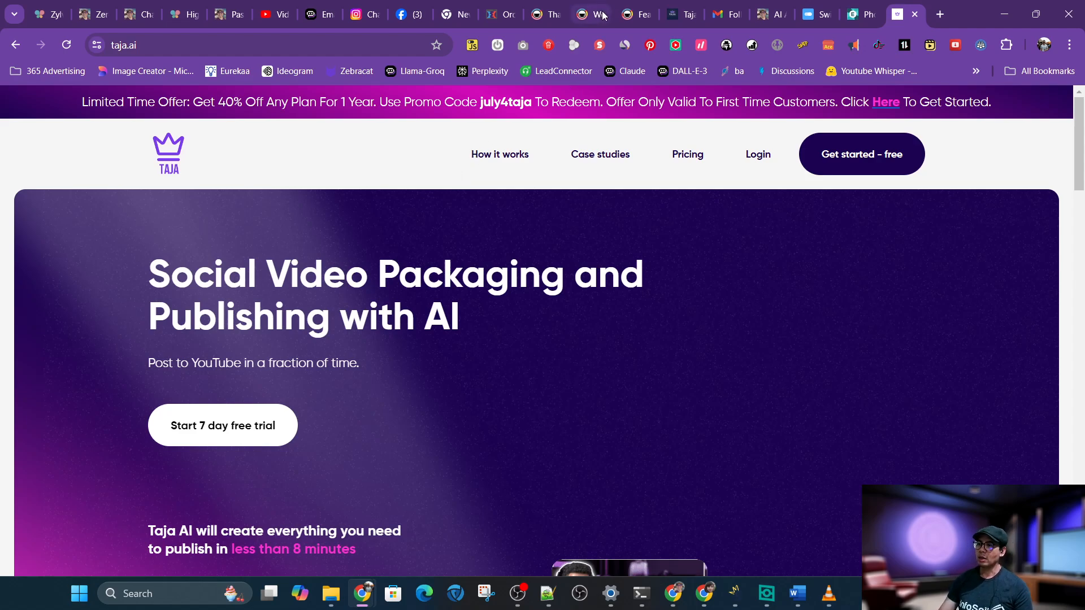
Copy the video link of the video being edited in YouTube Studio
left_click(685, 13)
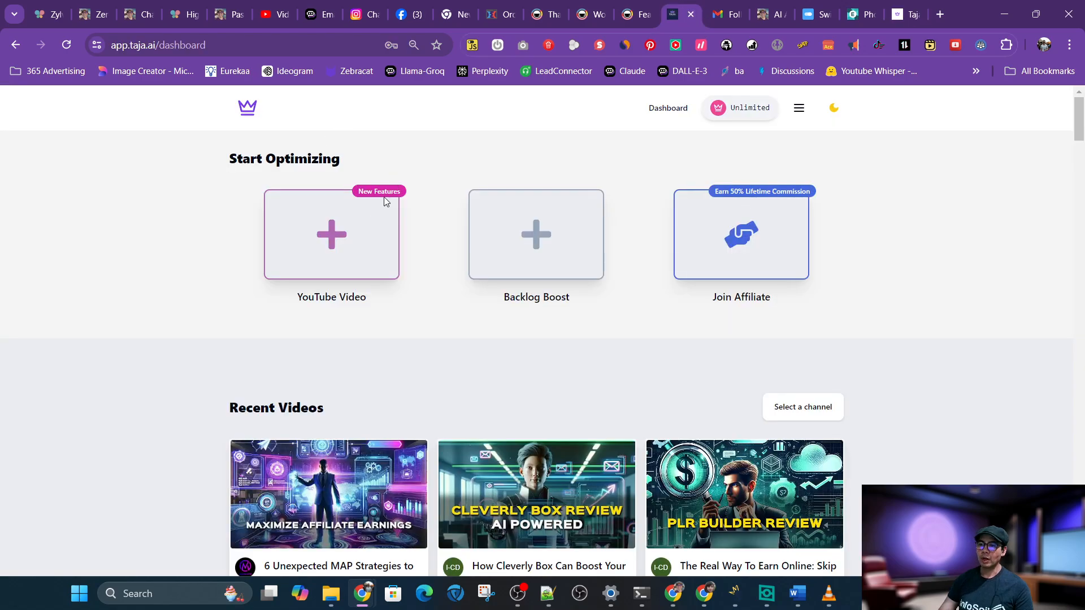
left_click(272, 16)
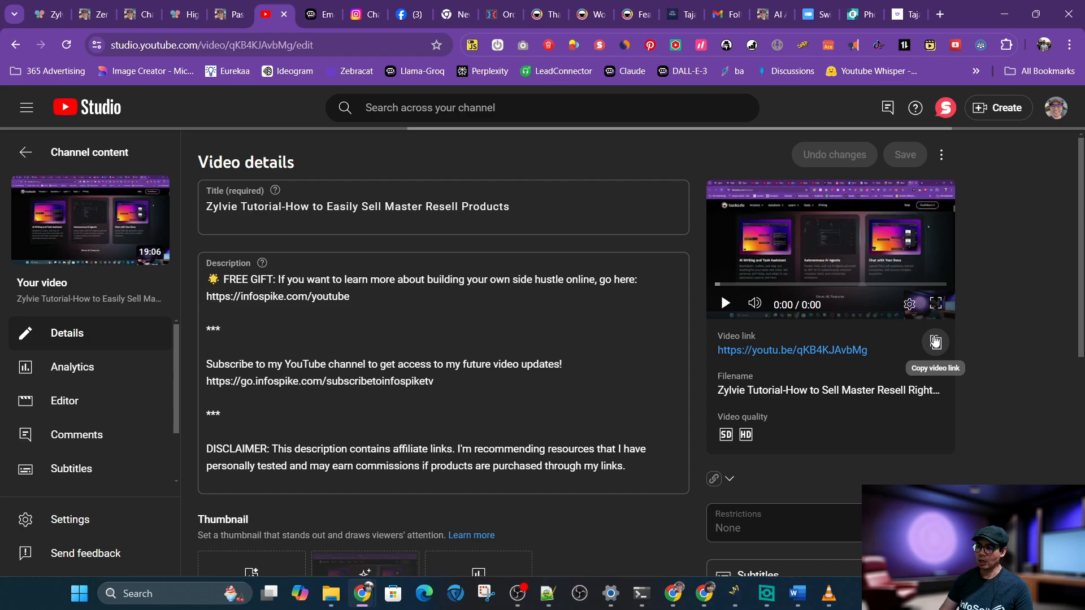
left_click(936, 343)
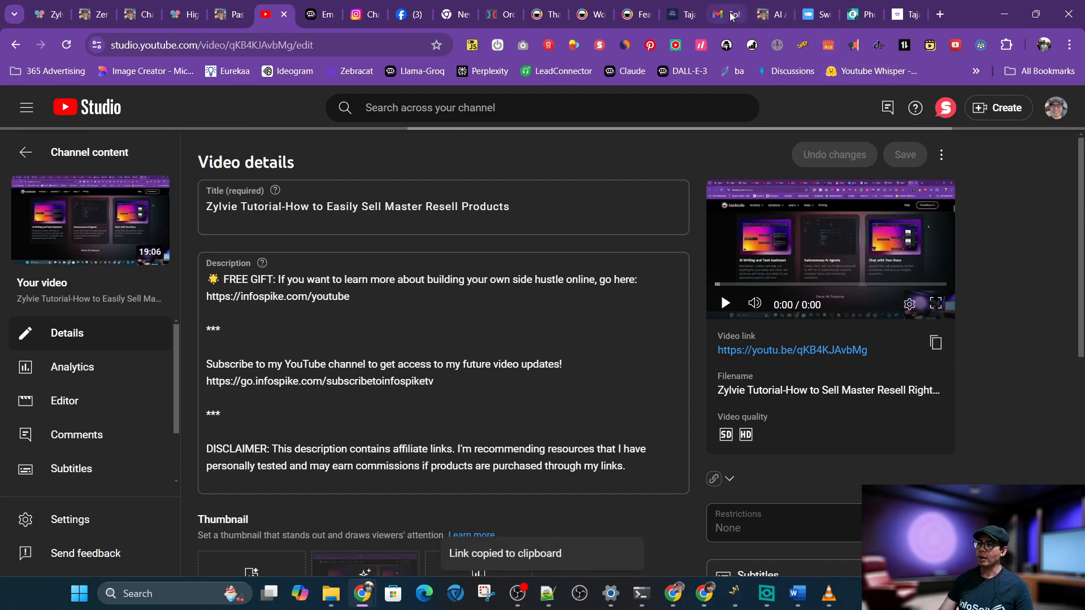
Start a YouTube Video optimization in Taja with the copied video link and run Optimize
left_click(683, 14)
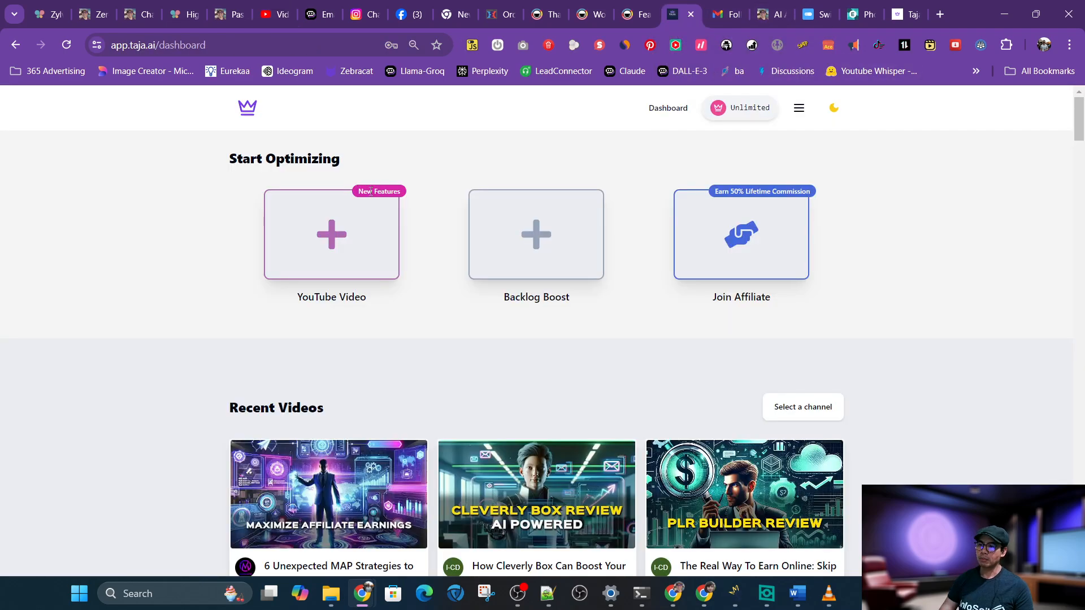
left_click(328, 254)
left_click(331, 305)
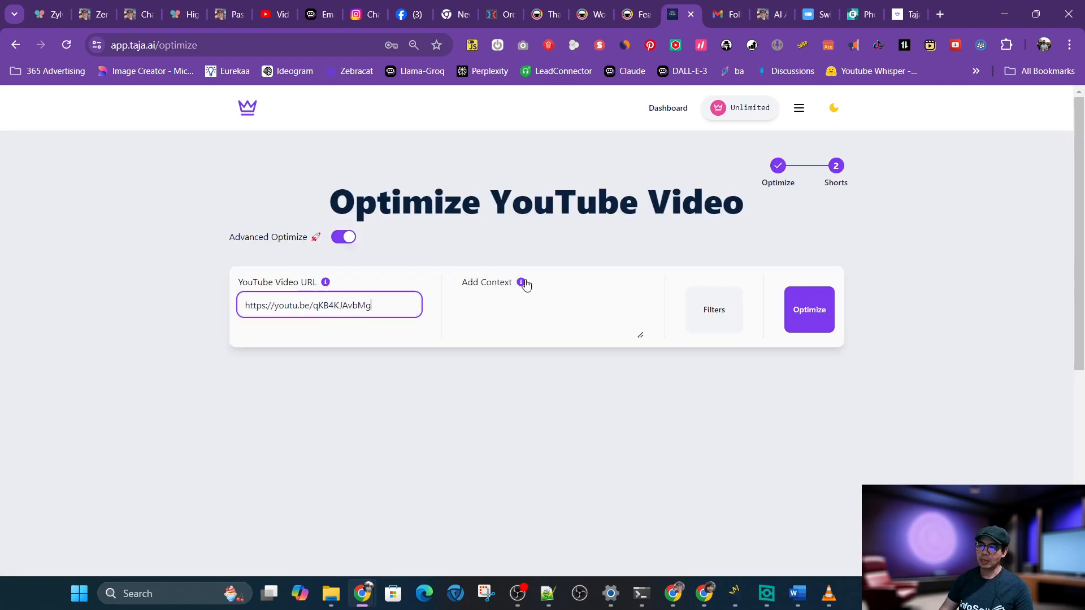
left_click(806, 310)
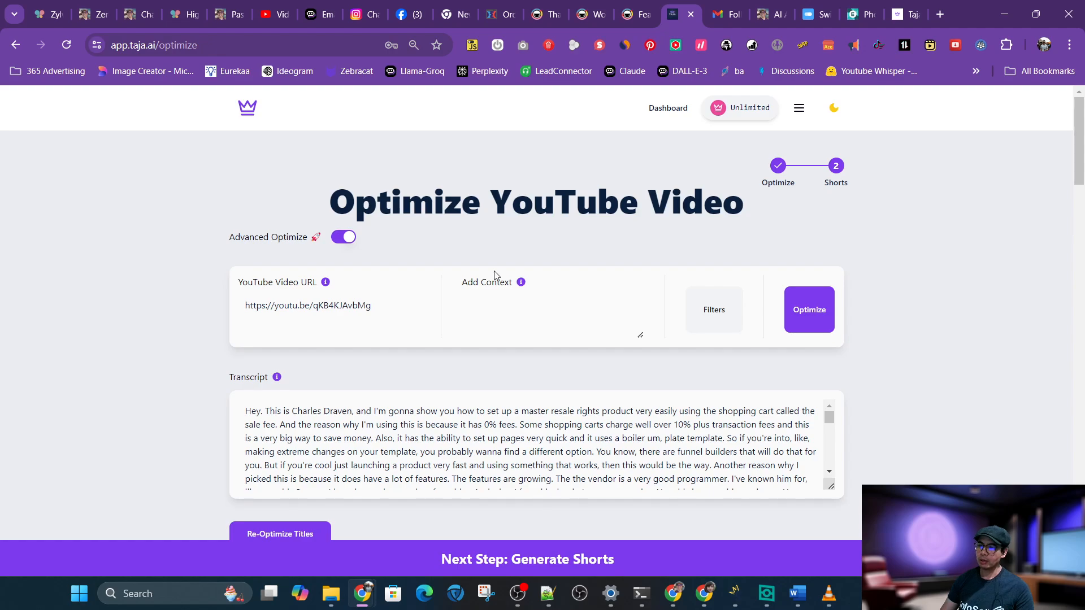
Copy the second suggested title, "0% Fees & Fast Setup: Launch Your Product Today!"
left_click(415, 427)
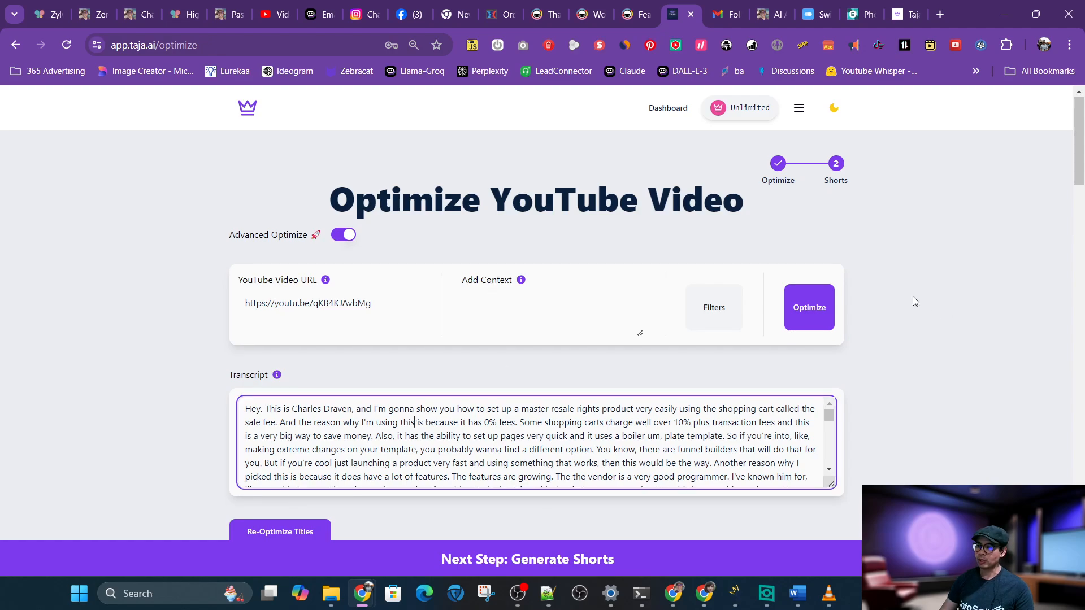
scroll(913, 296, "down", 7)
scroll(914, 297, "up", 1)
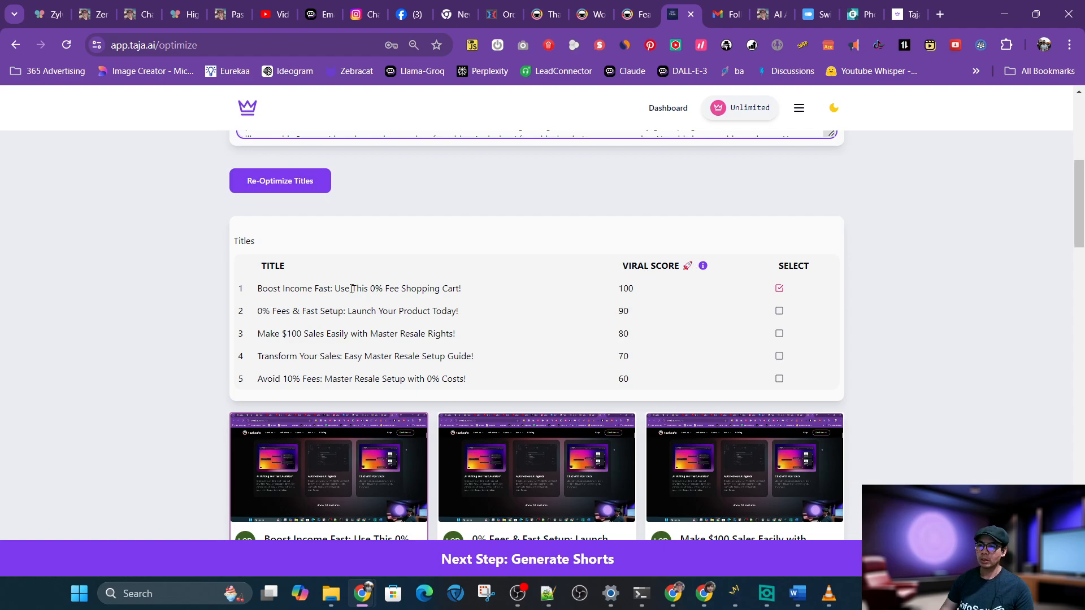
left_click_drag(467, 293, 255, 295)
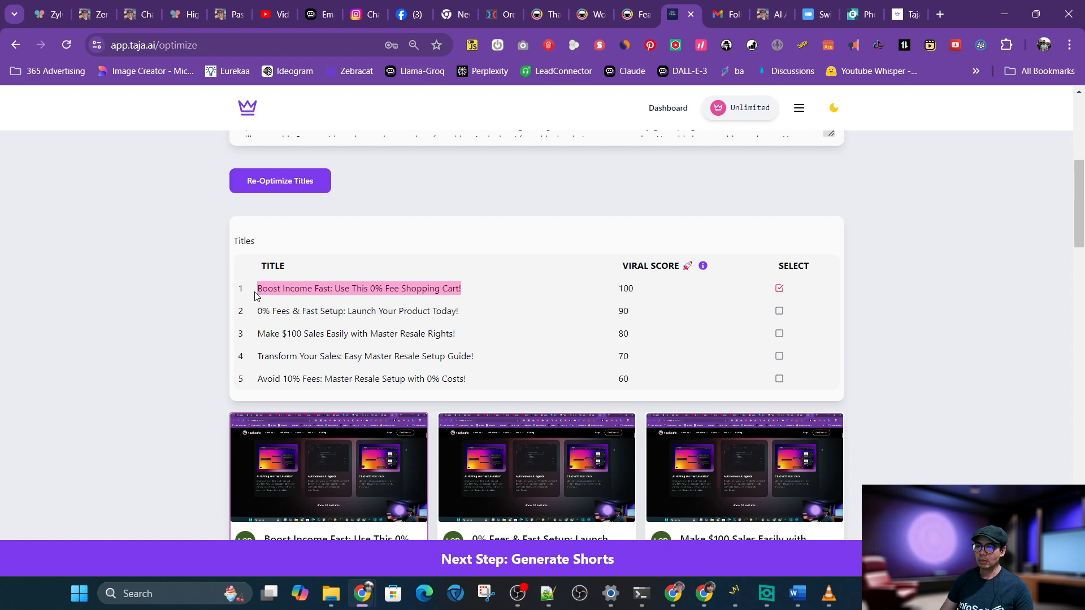
left_click(255, 295)
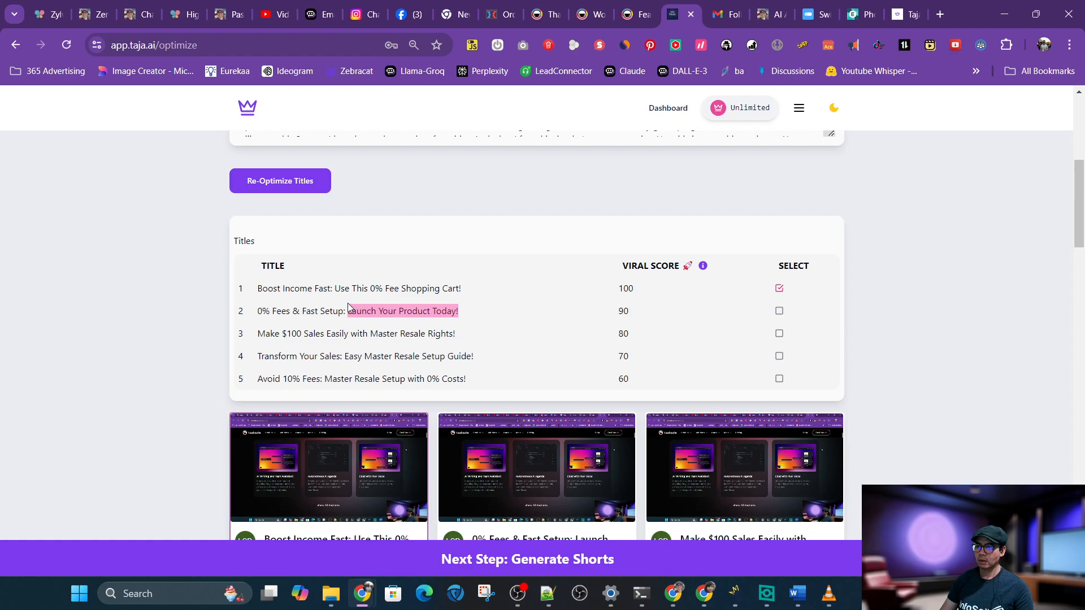
left_click_drag(349, 308, 285, 312)
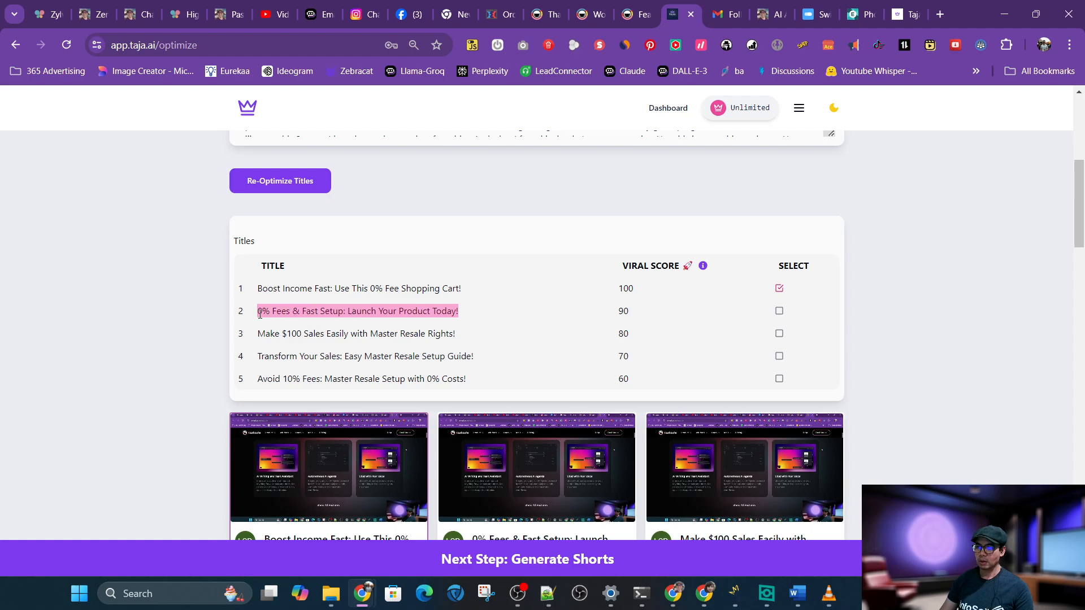
Replace "How to Easily Sell" in the video title with the copied suggested title
left_click(282, 18)
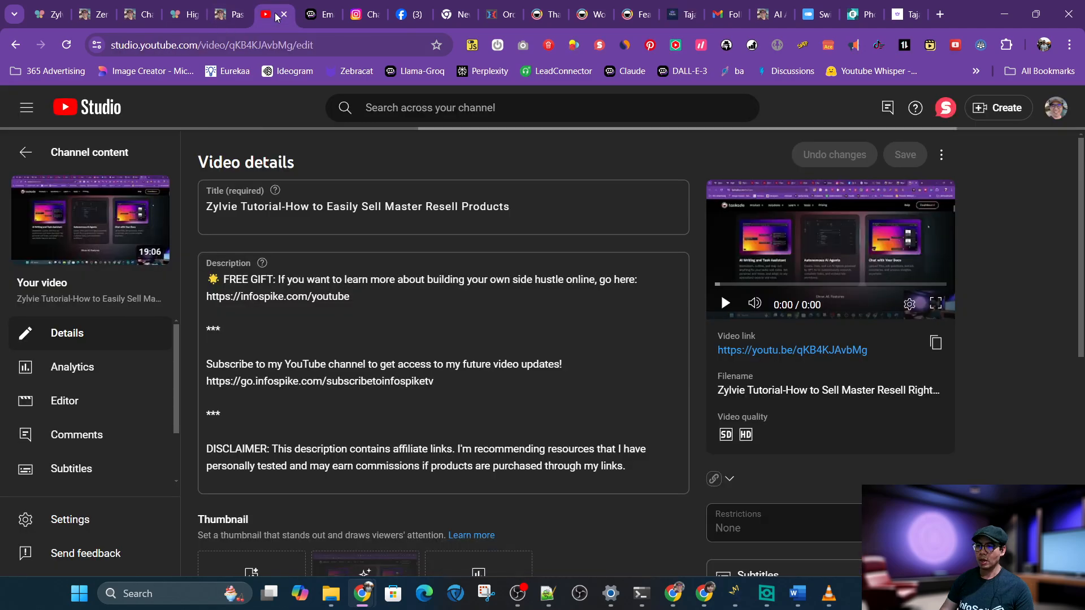
left_click(290, 208)
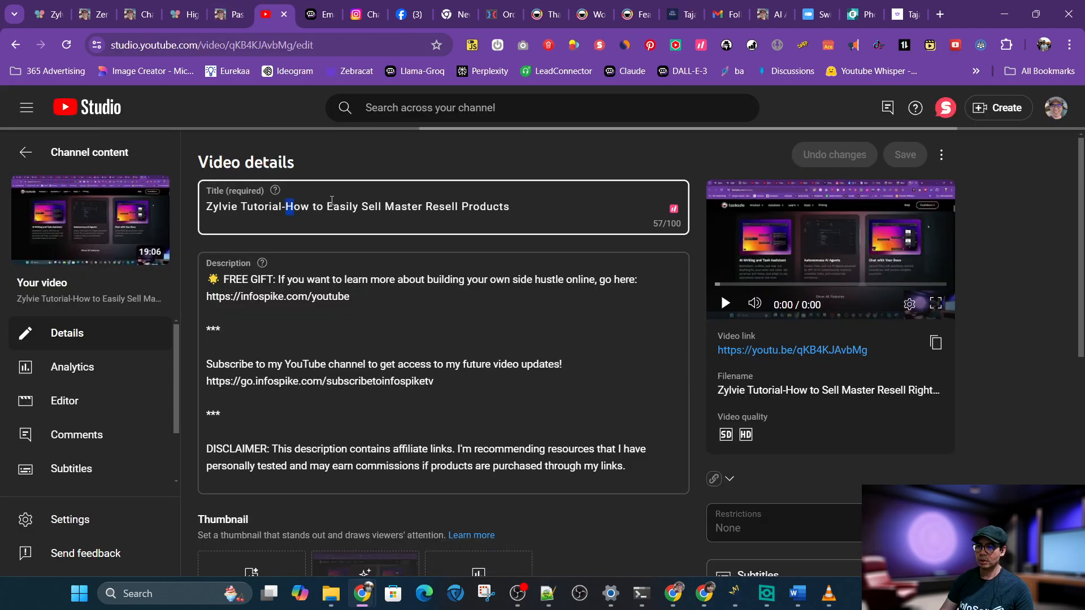
left_click_drag(291, 208, 386, 204)
key("ctrl+v")
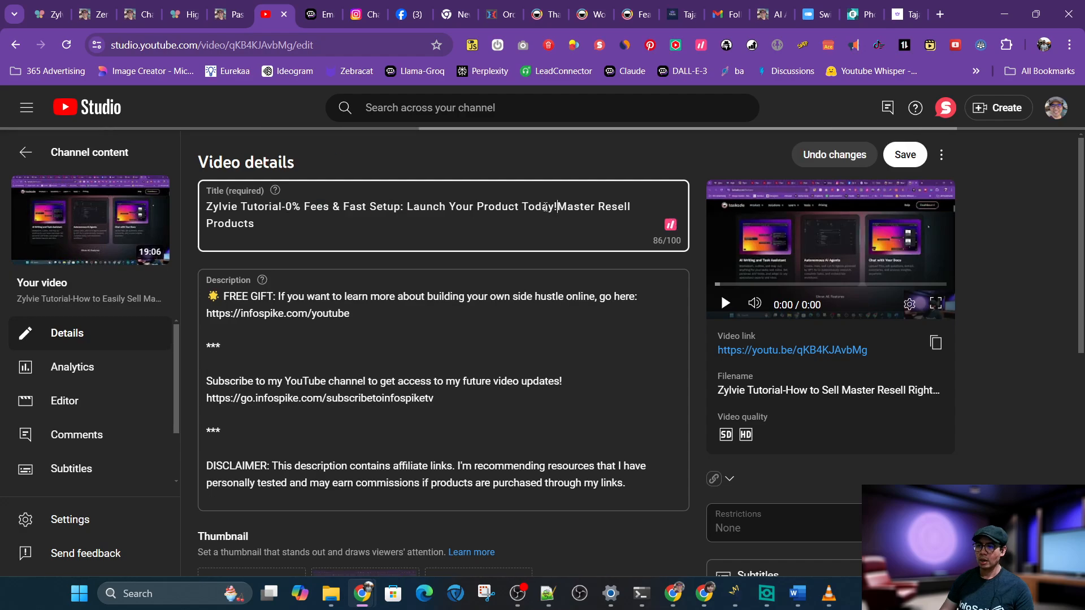
Move "Master Resell Products" from the end of the title to replace the word "Product"
left_click_drag(558, 207, 460, 222)
key("BackSpace")
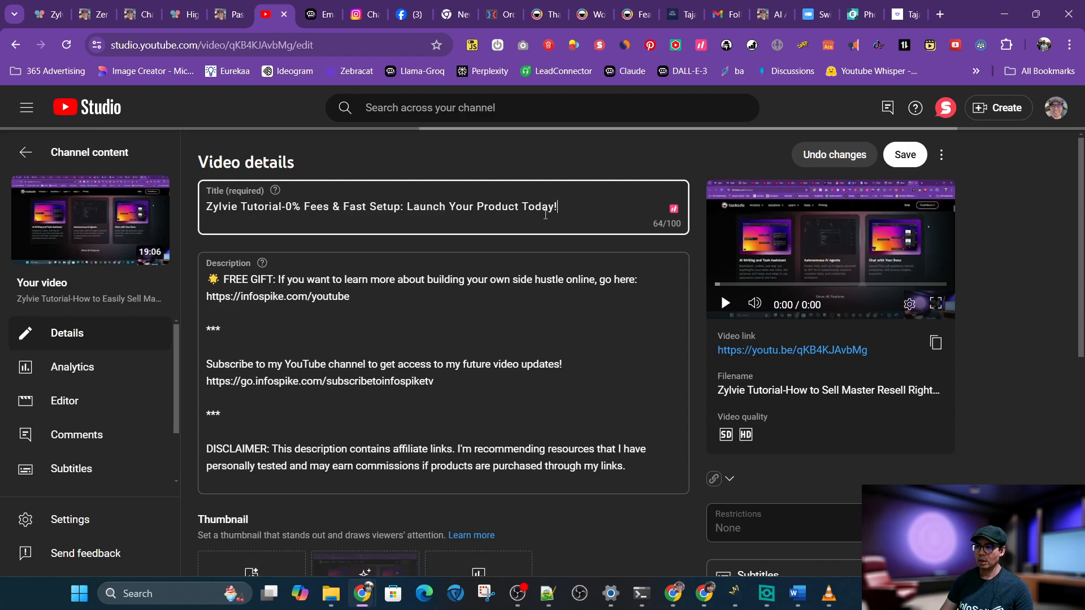
left_click_drag(522, 208, 479, 209)
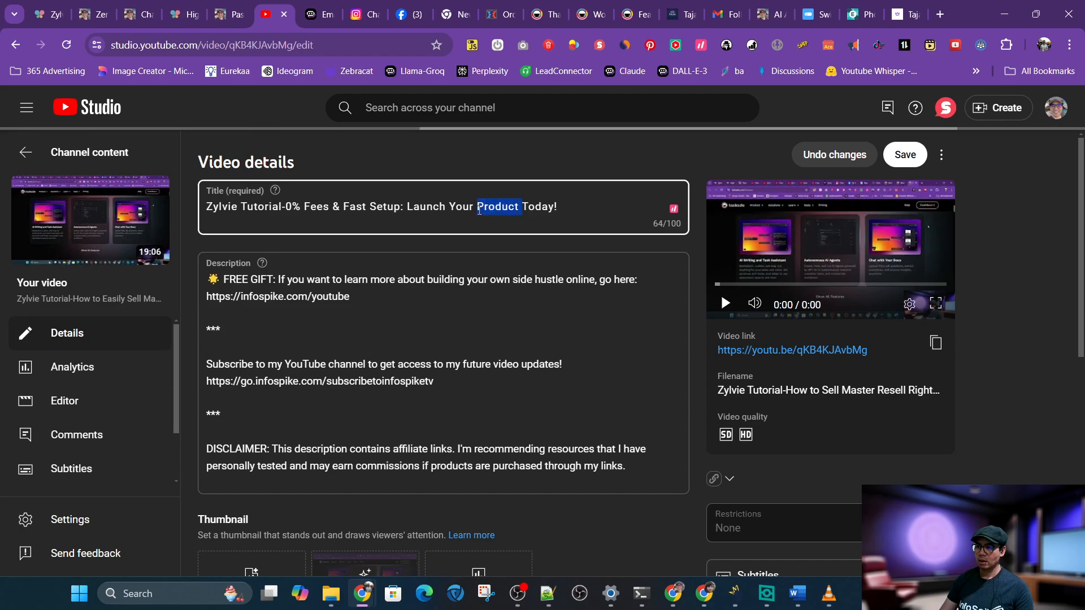
key("ctrl+v")
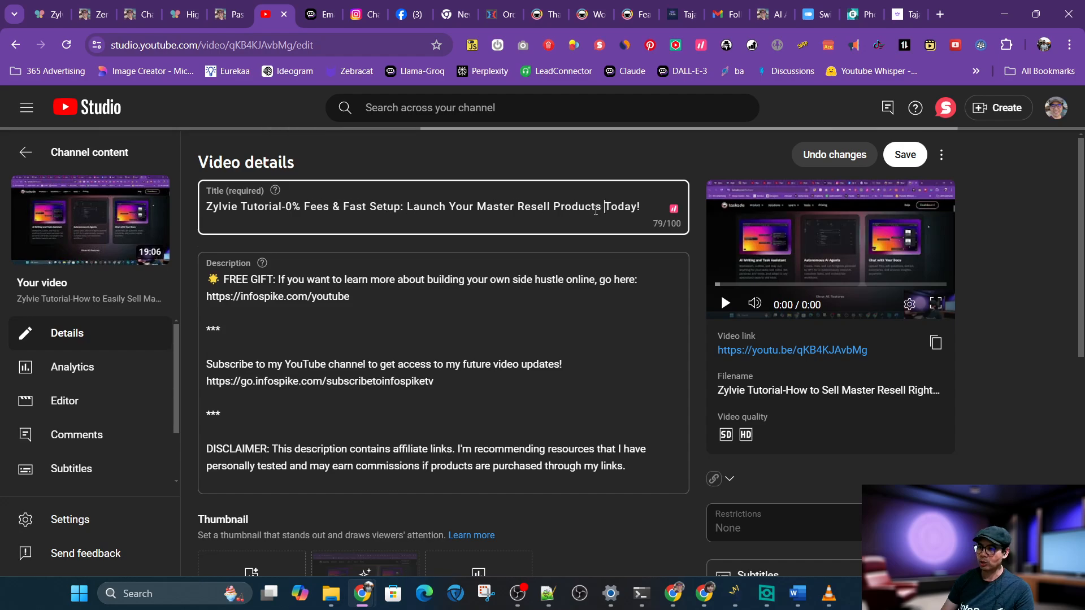
Insert "Rights" between "Resell" and "Products" in the video title
left_click(628, 215)
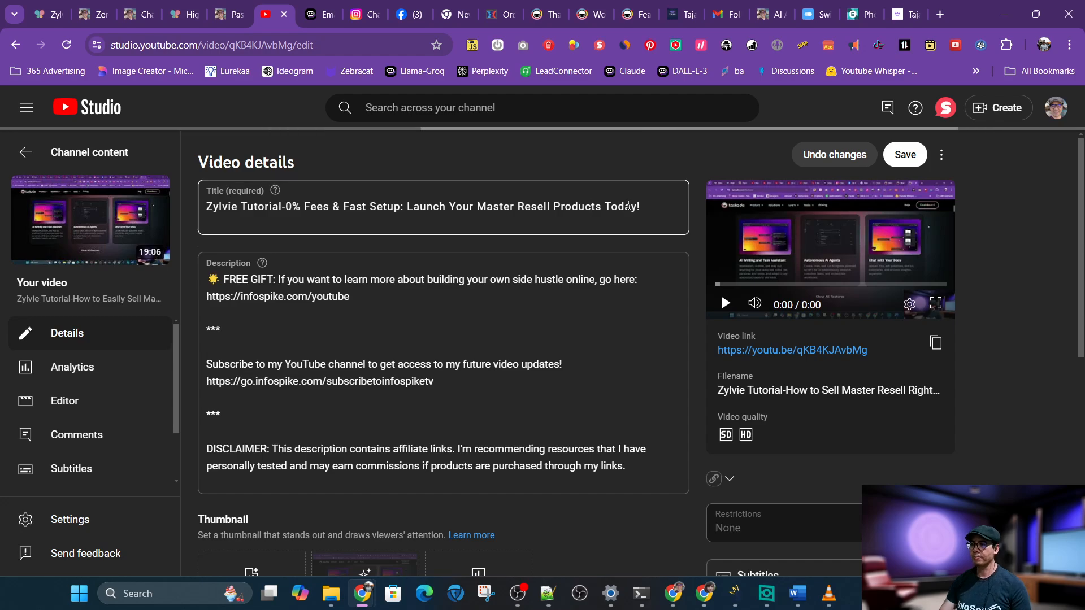
left_click(555, 209)
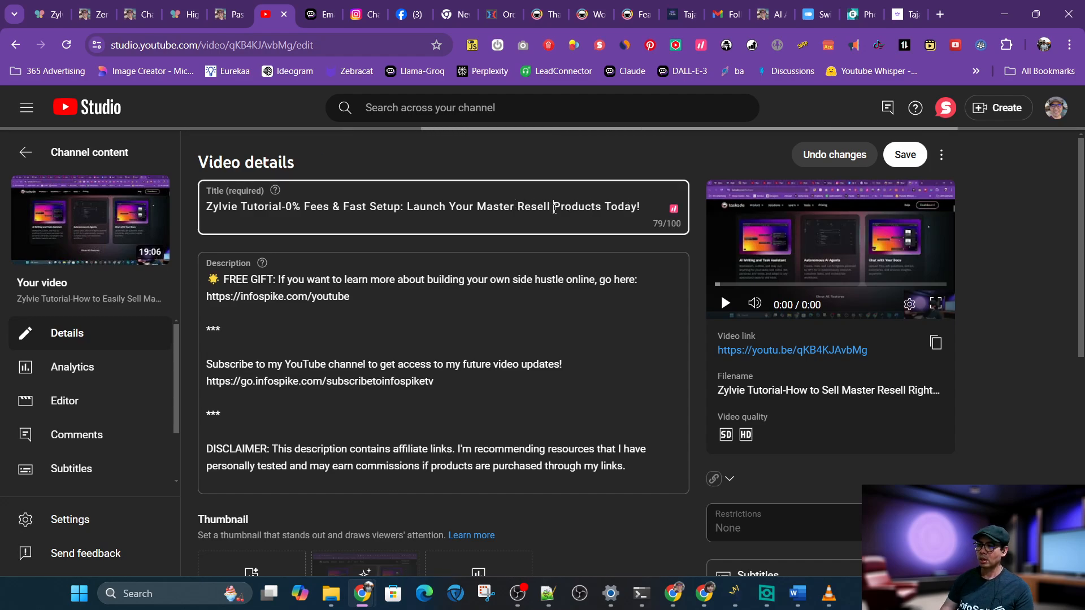
type("Rights")
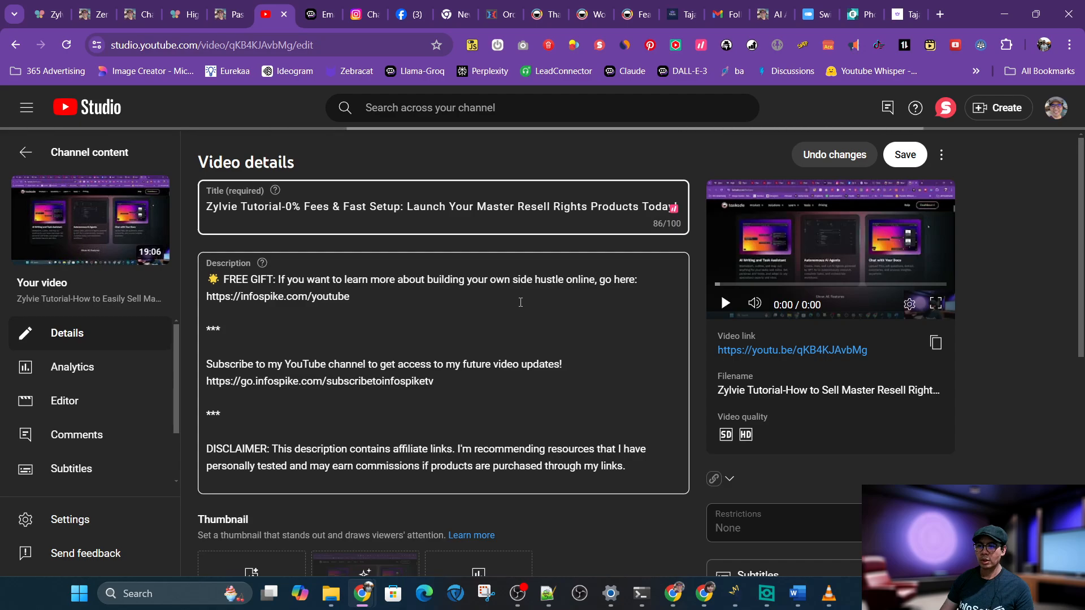
Copy the Taja-generated description
left_click(684, 17)
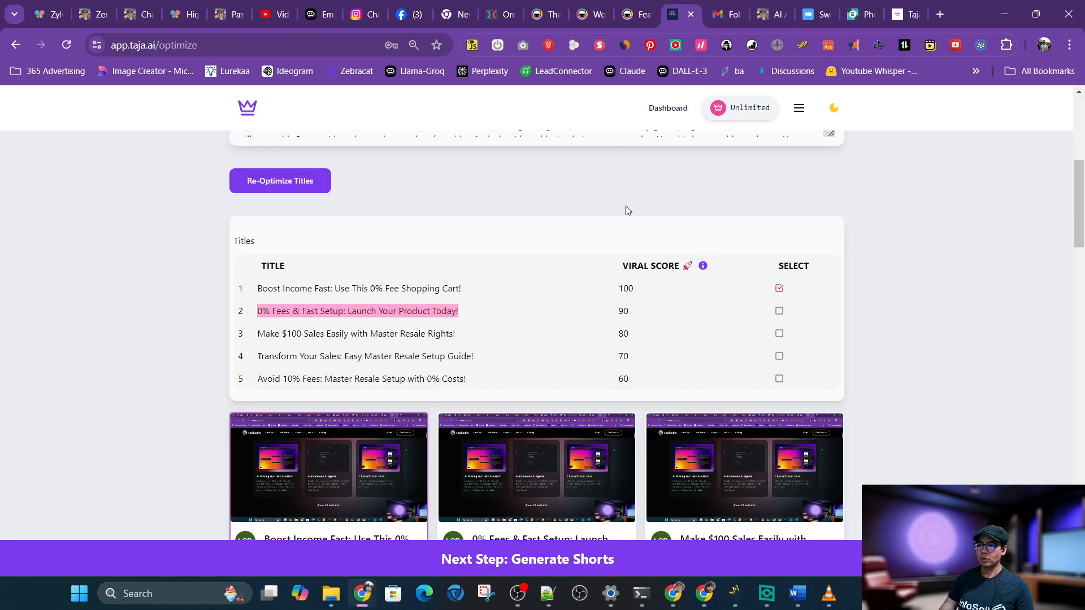
scroll(783, 278, "down", 4)
scroll(783, 278, "up", 10)
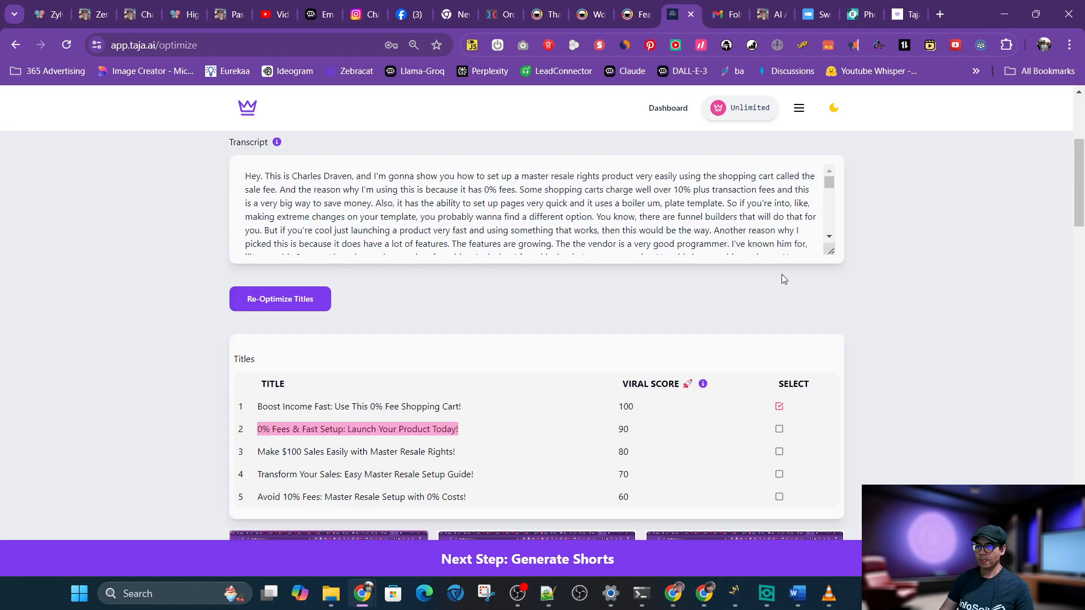
scroll(784, 279, "down", 10)
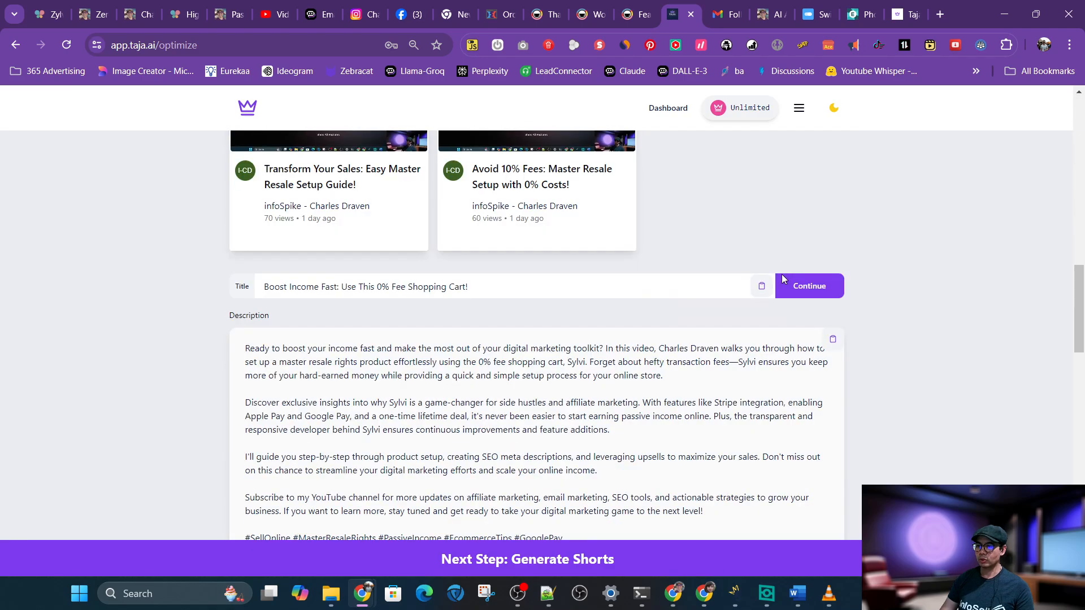
scroll(782, 279, "down", 4)
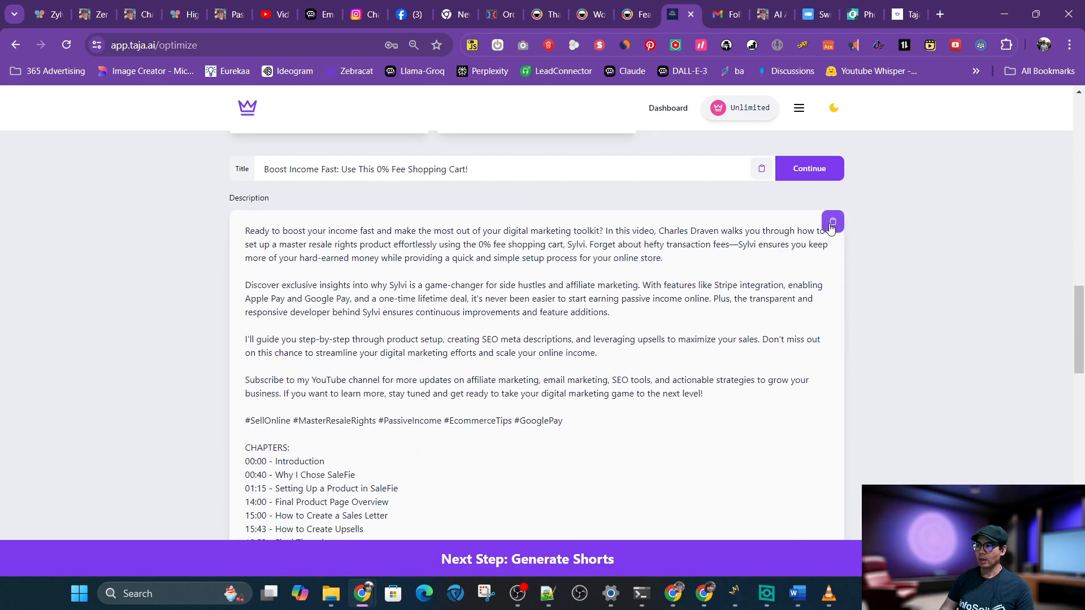
left_click(306, 463)
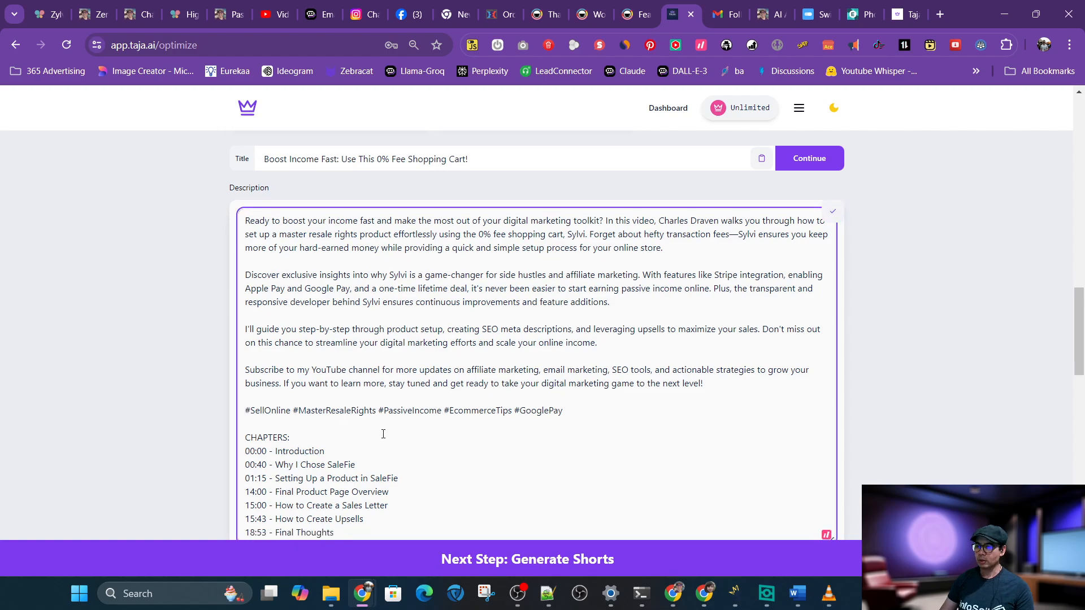
scroll(383, 434, "down", 2)
scroll(383, 434, "up", 1)
scroll(383, 434, "up", 1)
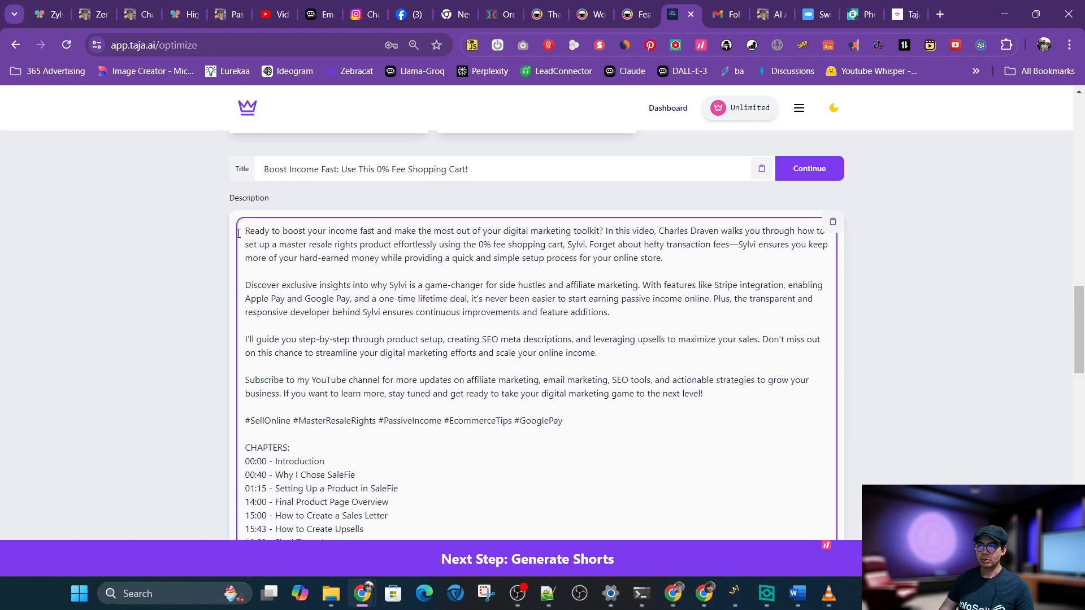
Paste the generated description below the free gift link in the video description
left_click(267, 15)
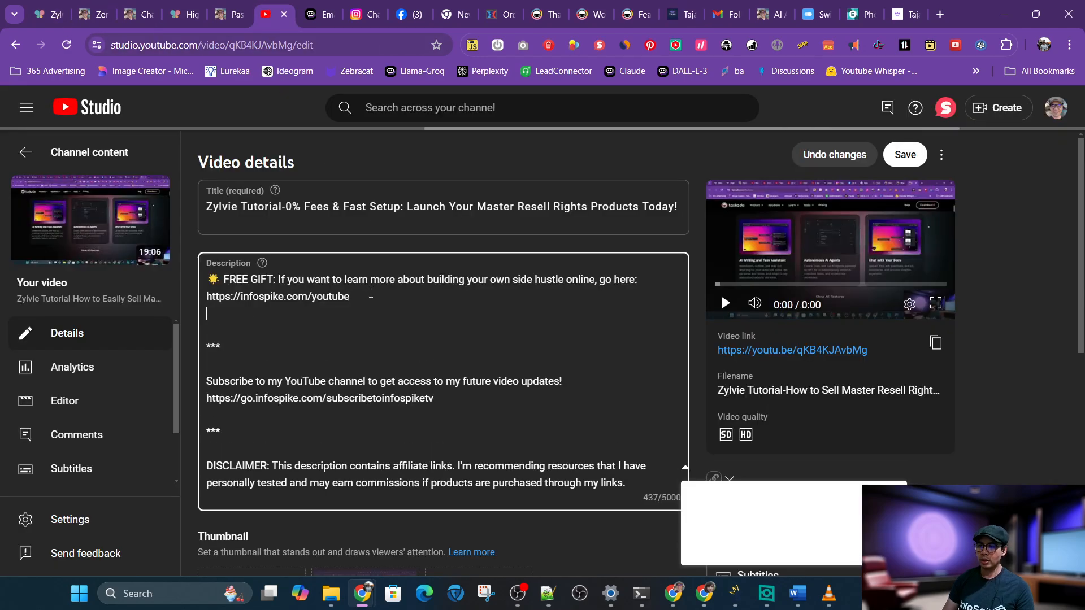
key("ctrl+v")
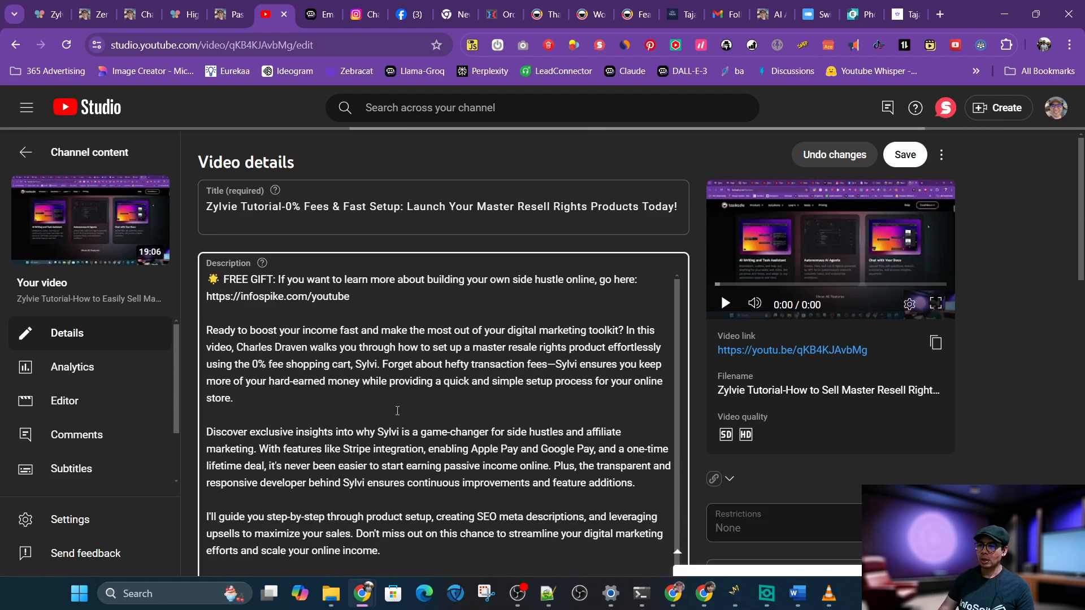
scroll(397, 409, "down", 1)
scroll(398, 410, "up", 1)
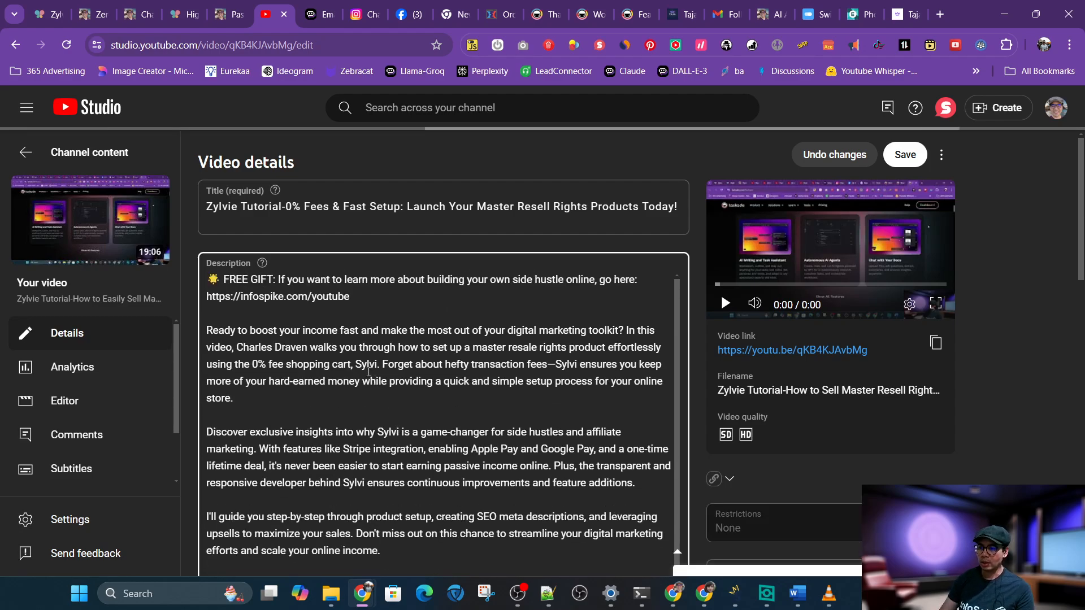
Correct the first "Sylvi" in the pasted description to "Zylvie" and copy the corrected word
left_click(362, 365)
key("BackSpace")
type("Zylvi")
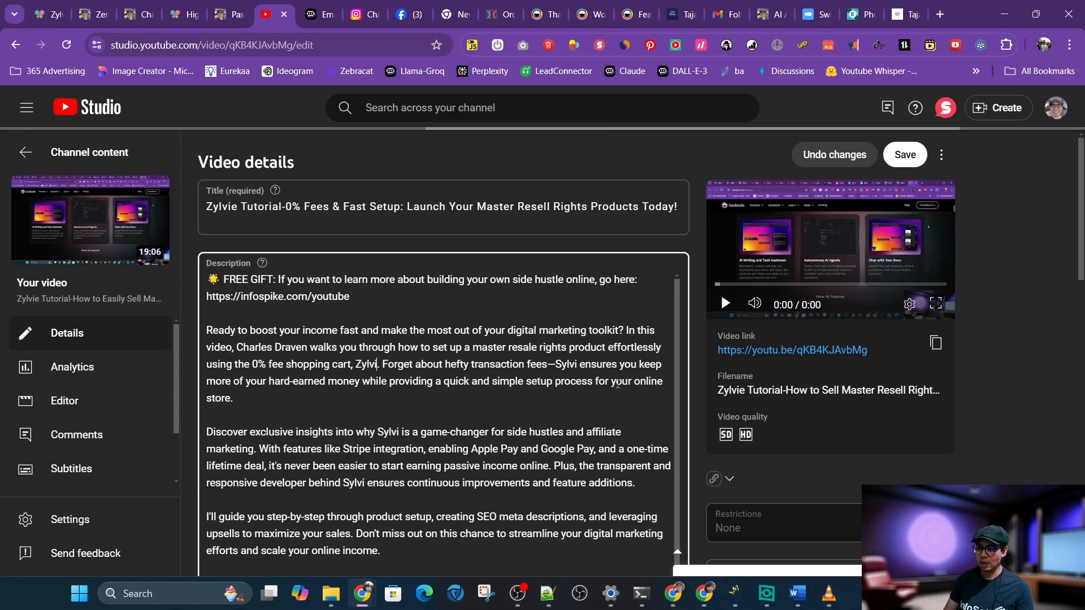
type("e")
key("shift+Left")
key("shift+Left")
key("shift+Left")
key("shift+Left")
key("ctrl+c")
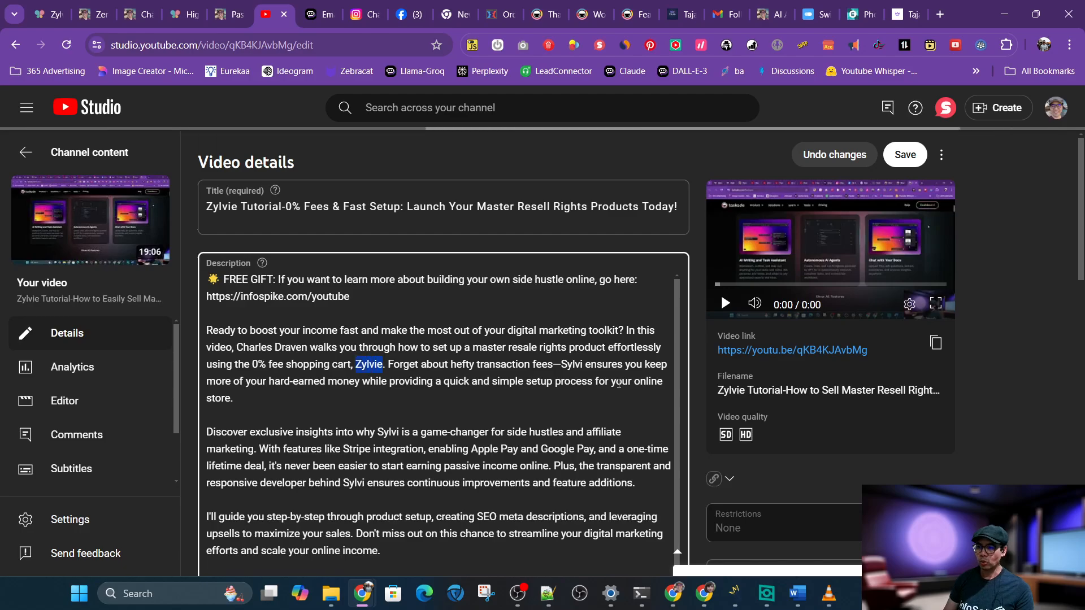
Replace the "Sylvi" after "transaction fees—" with "Zylvie"
left_click(534, 386)
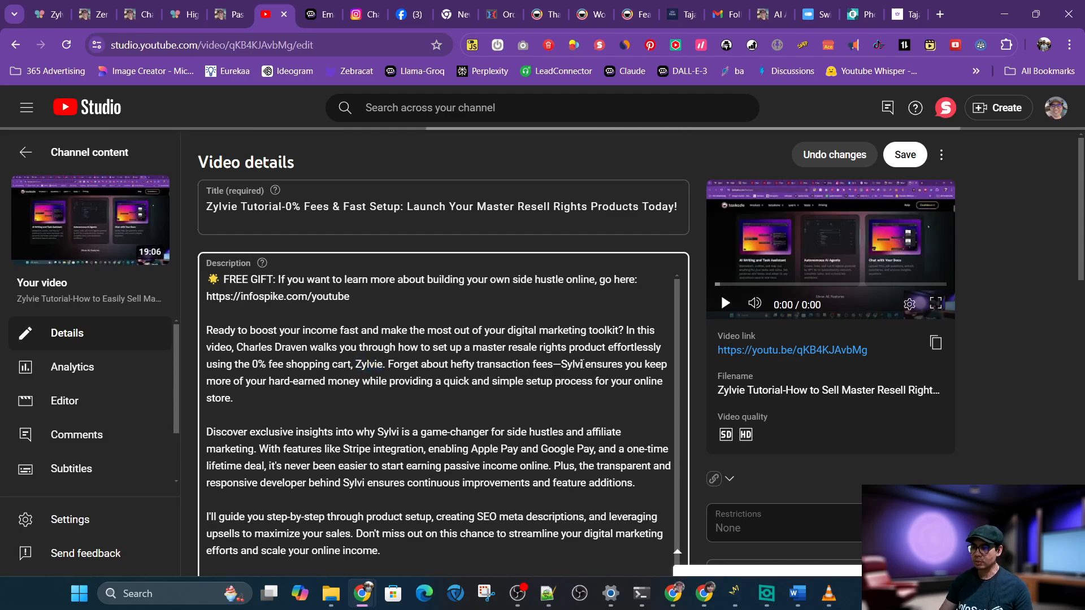
left_click_drag(583, 364, 559, 363)
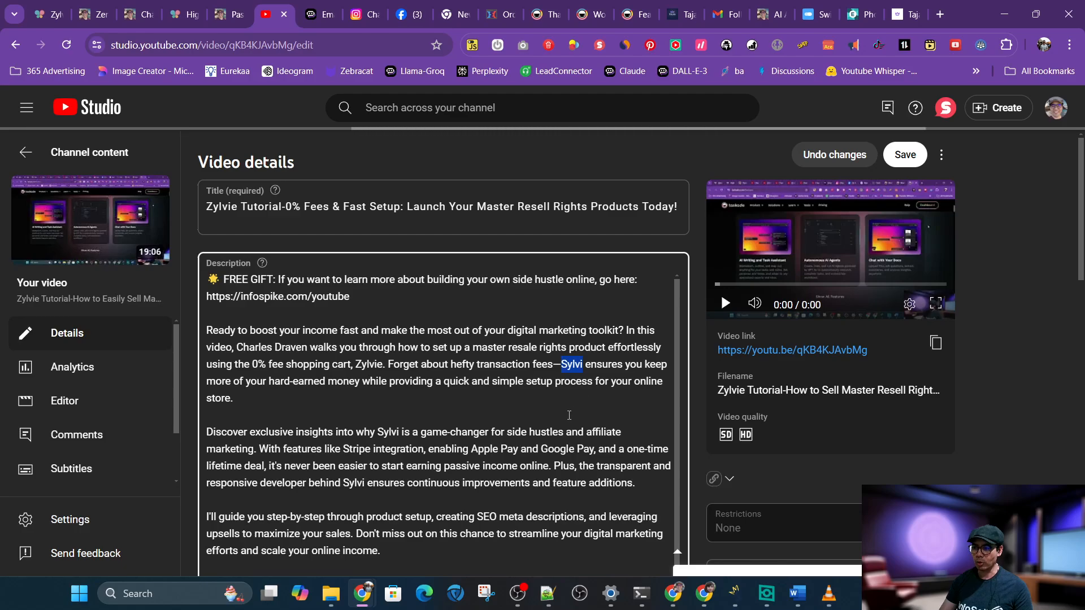
key("ctrl+v")
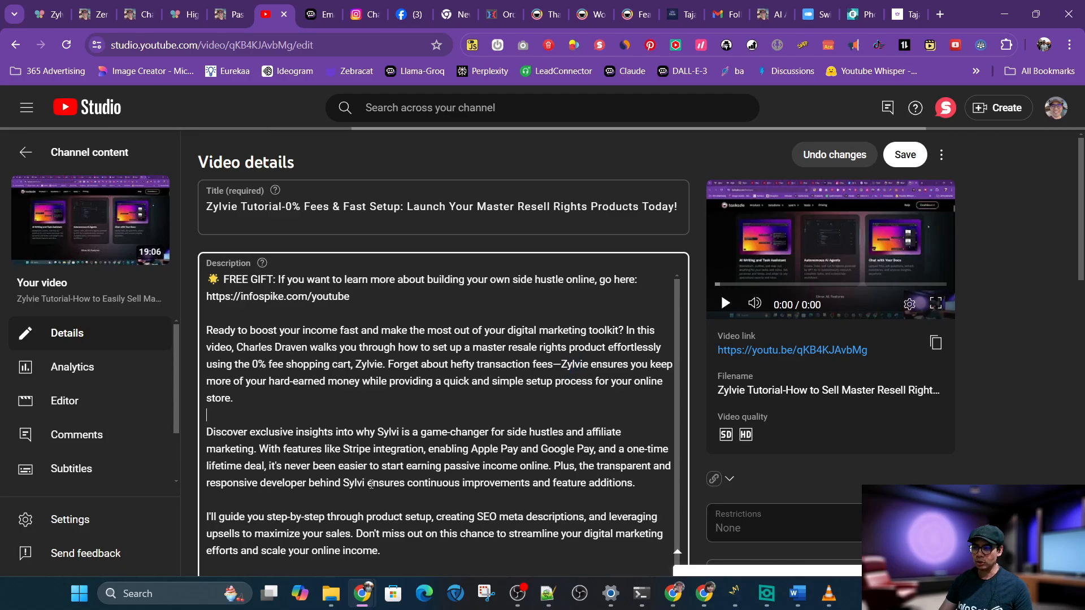
scroll(390, 452, "down", 1)
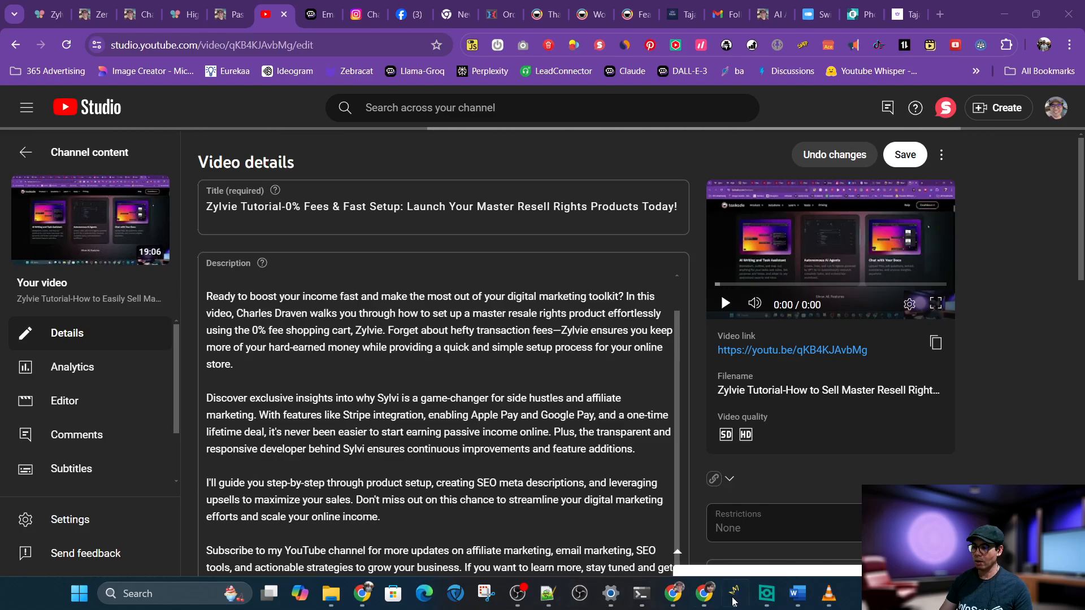
Paste the copied word into a Notepad++ document and switch back to the browser
left_click(544, 593)
key("ctrl+v")
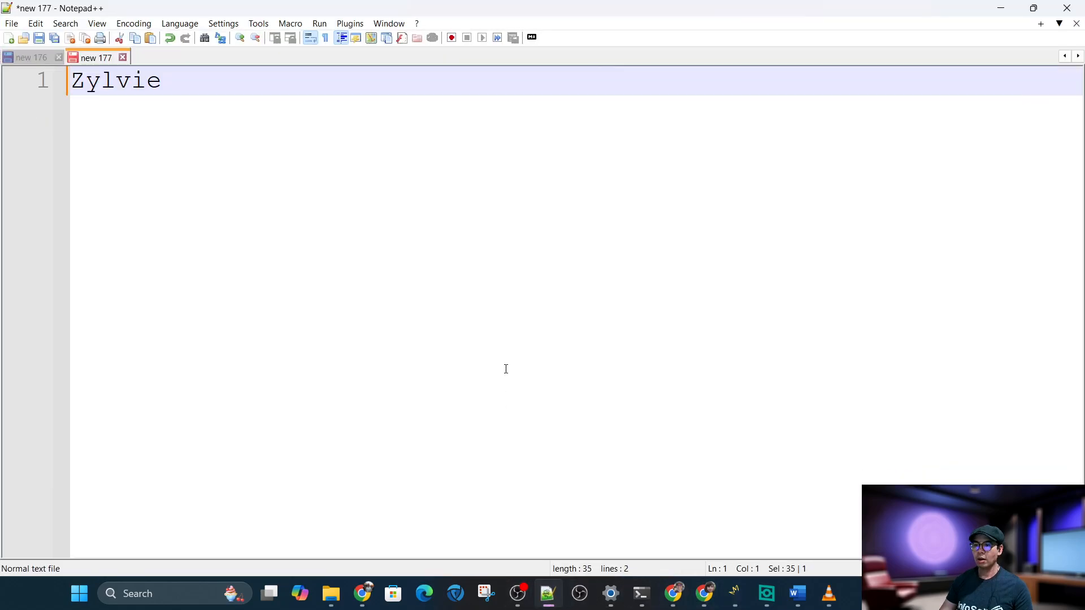
left_click(1006, 14)
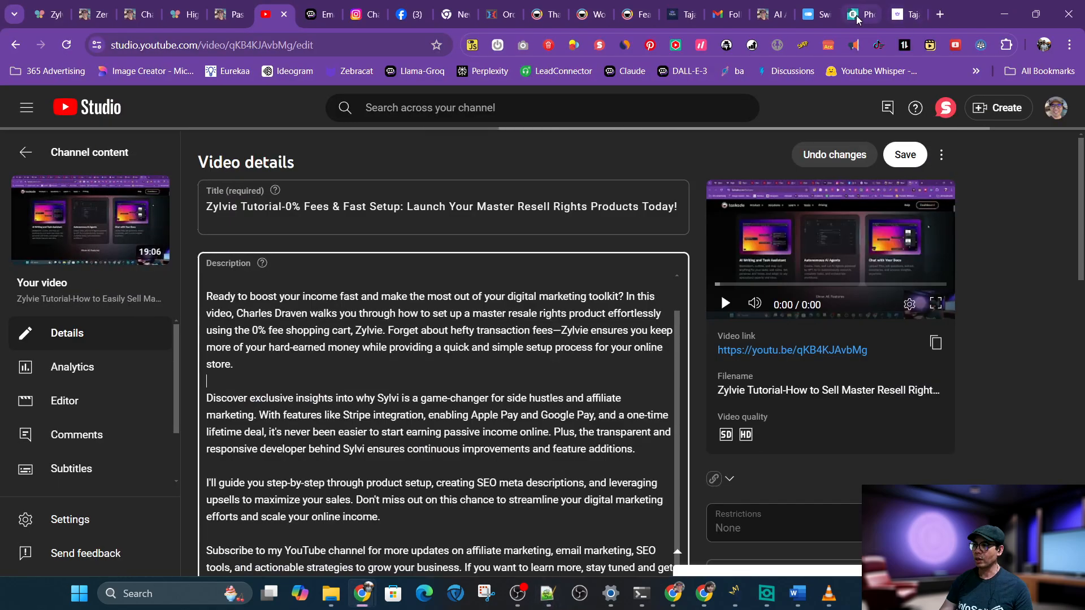
Copy the Taja-generated description and paste it into the Notepad++ document, replacing its contents
left_click(680, 12)
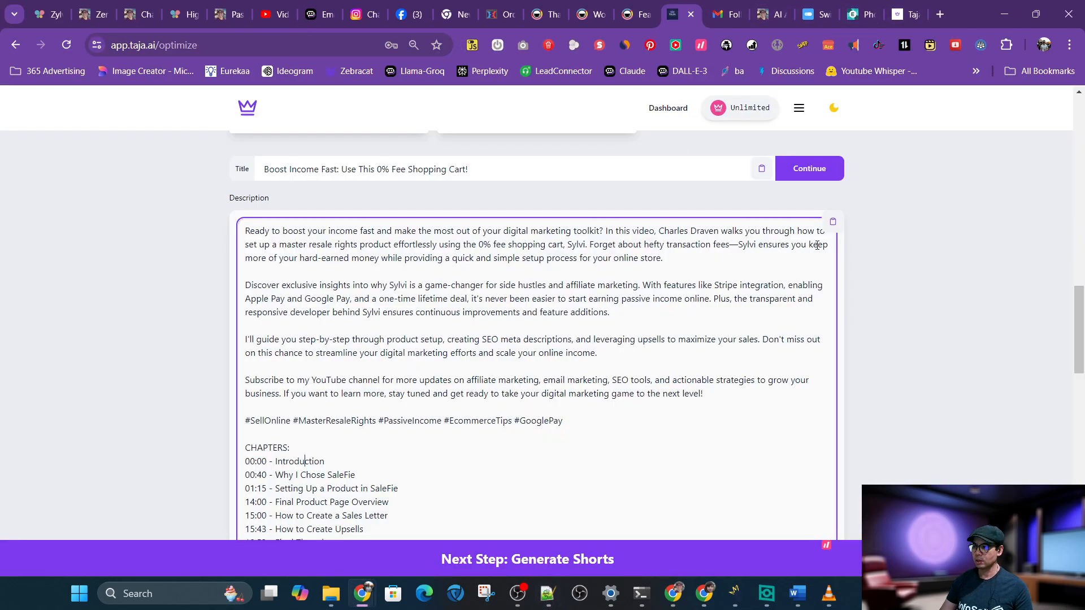
left_click(833, 223)
left_click(540, 593)
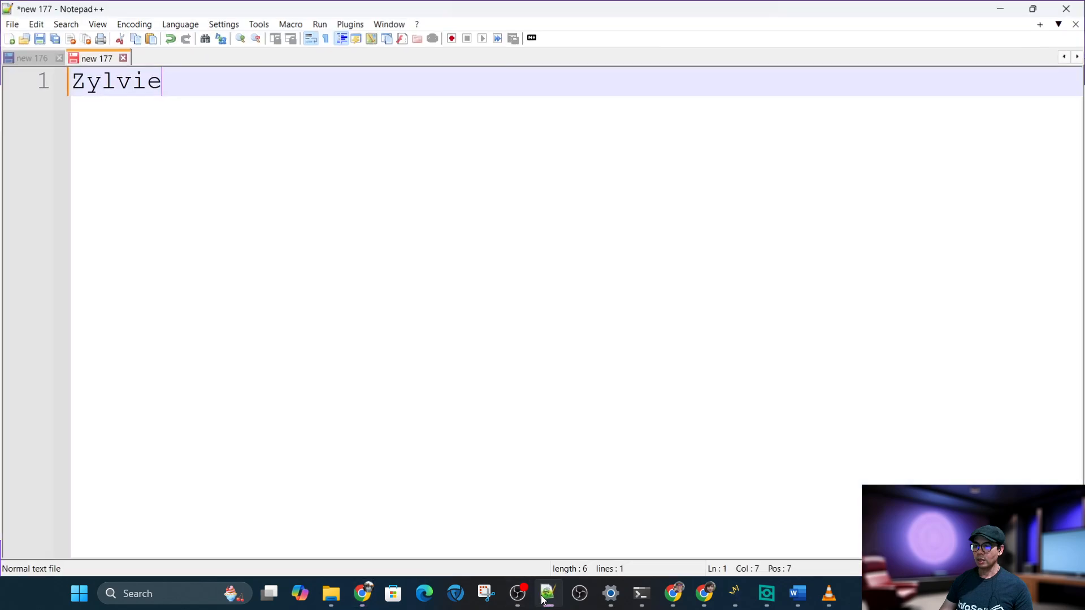
key("ctrl+a")
key("ctrl+v")
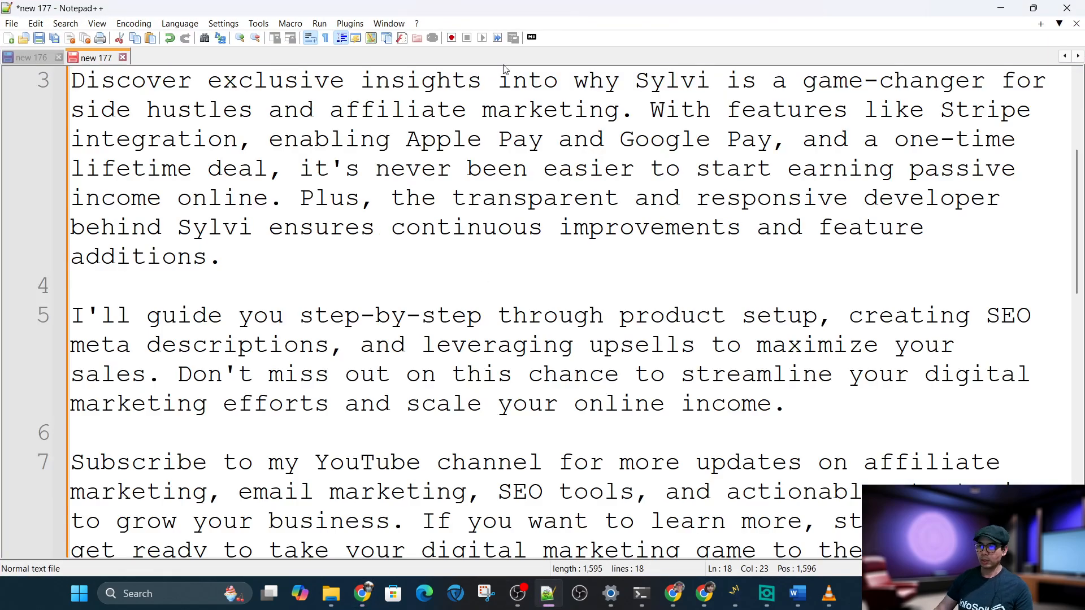
Replace all occurrences of "Sylvi" with "Zylvie" throughout the description text
left_click(527, 81)
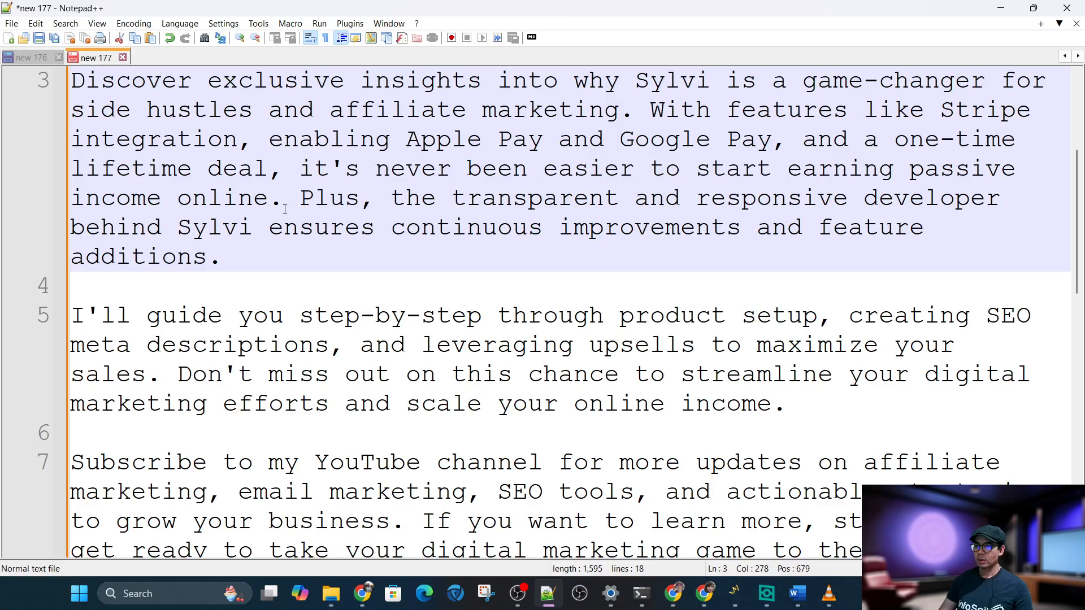
left_click_drag(254, 224, 184, 228)
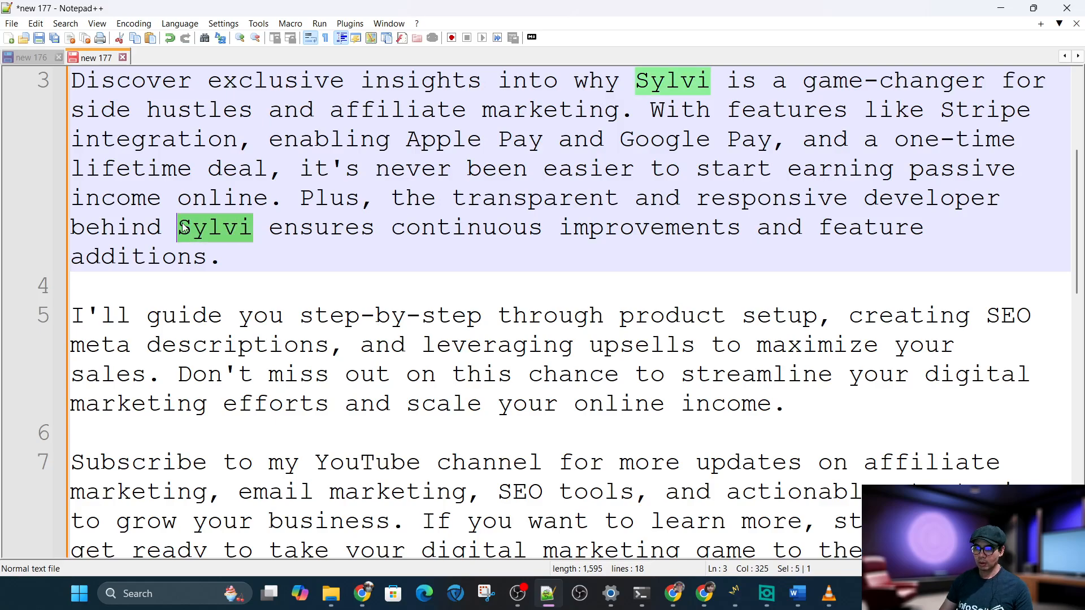
key("ctrl+h")
left_click(463, 251)
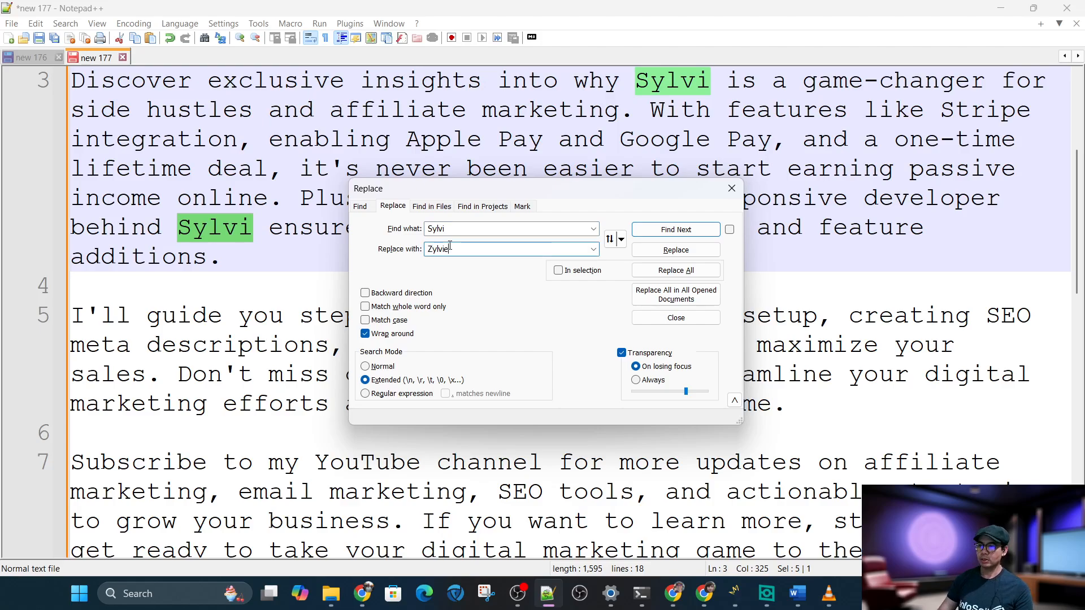
left_click(676, 270)
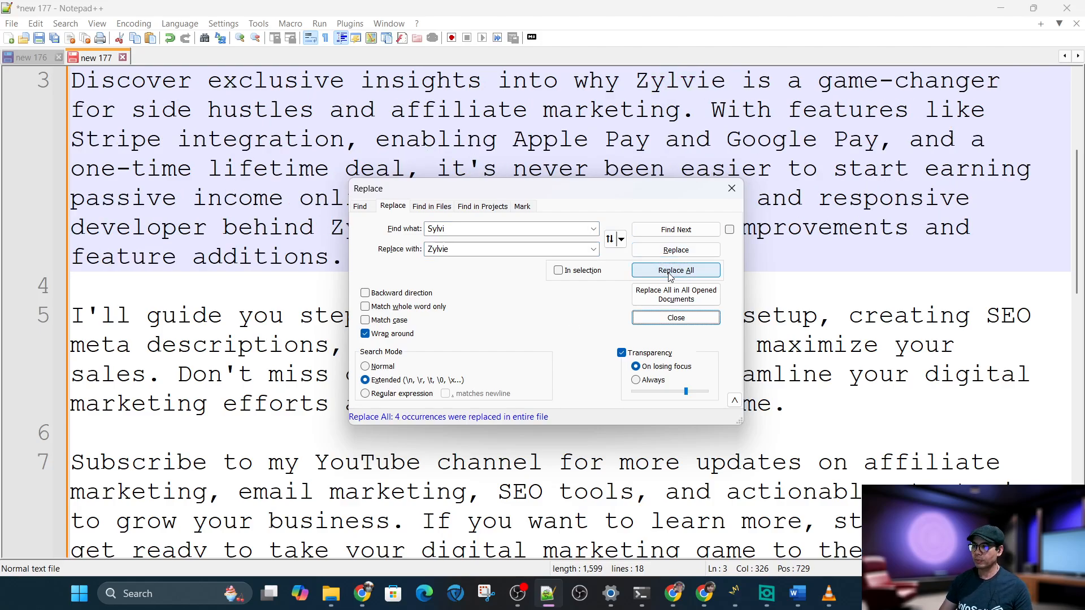
left_click(676, 317)
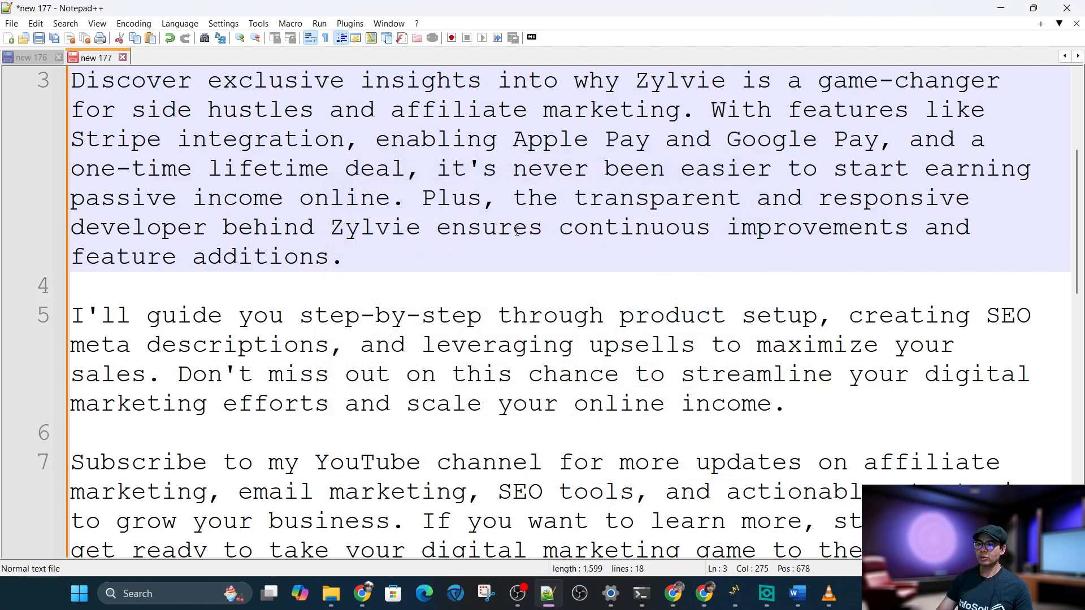
Delete the #EcommerceTips and #GooglePay hashtags from the hashtag line
scroll(517, 231, "down", 1)
scroll(517, 231, "down", 3)
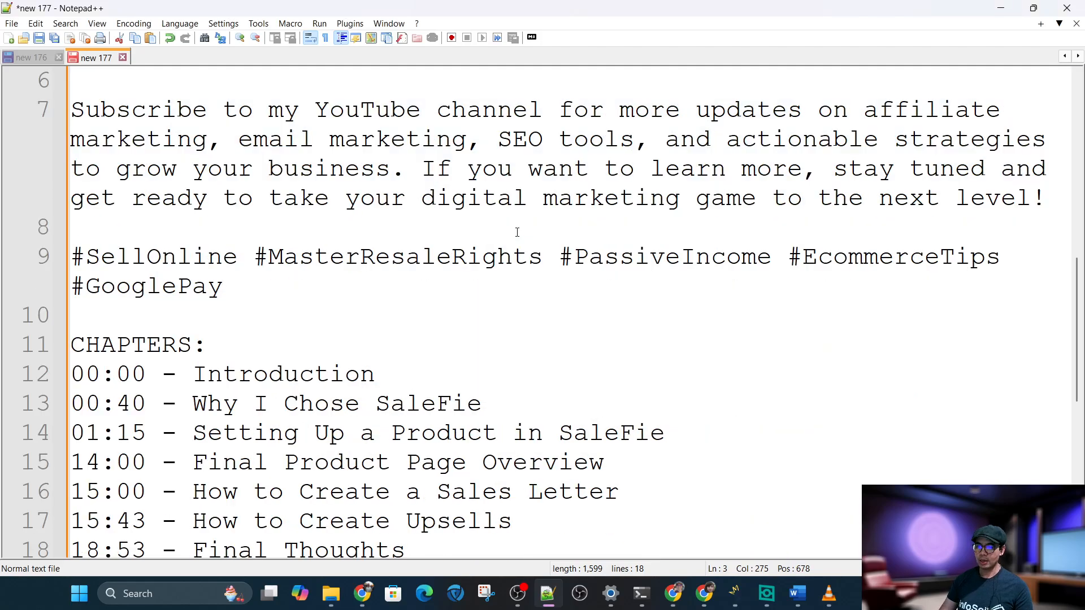
scroll(517, 231, "up", 5)
scroll(517, 232, "down", 5)
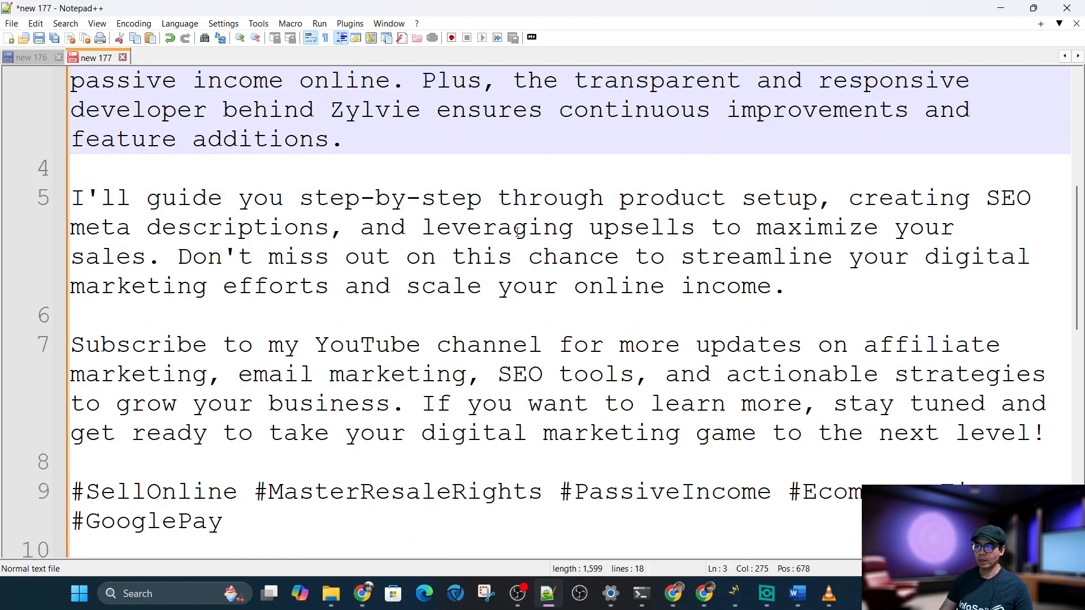
left_click(514, 250)
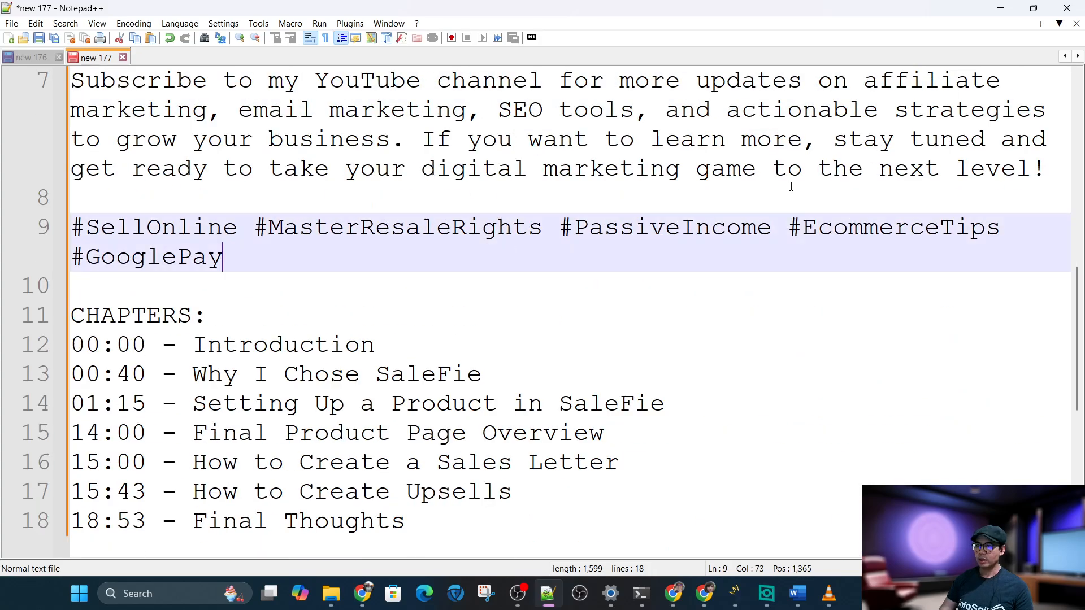
left_click_drag(951, 253, 804, 232)
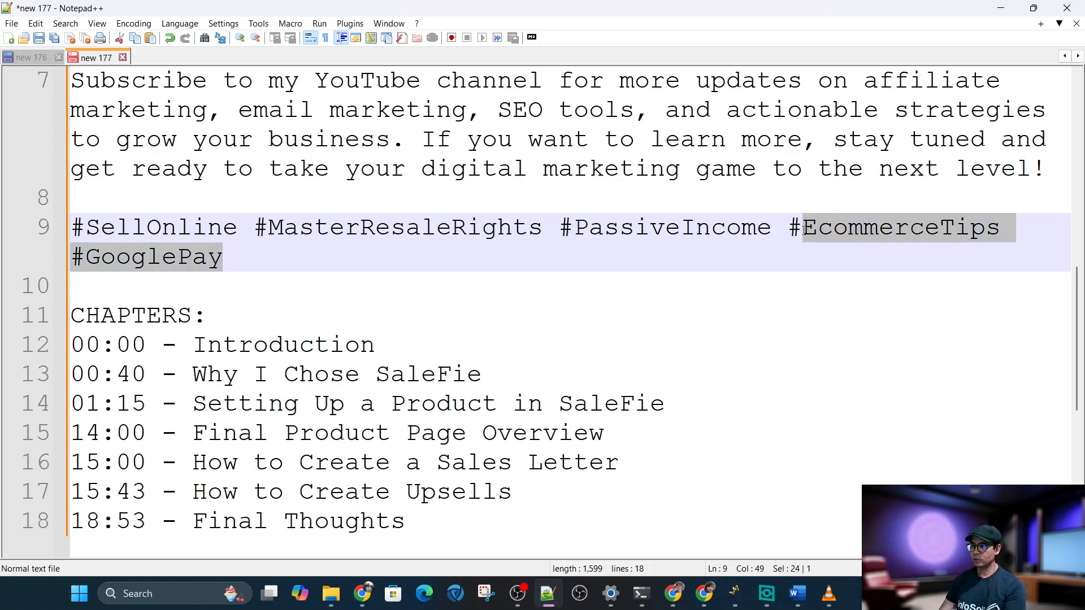
key("BackSpace")
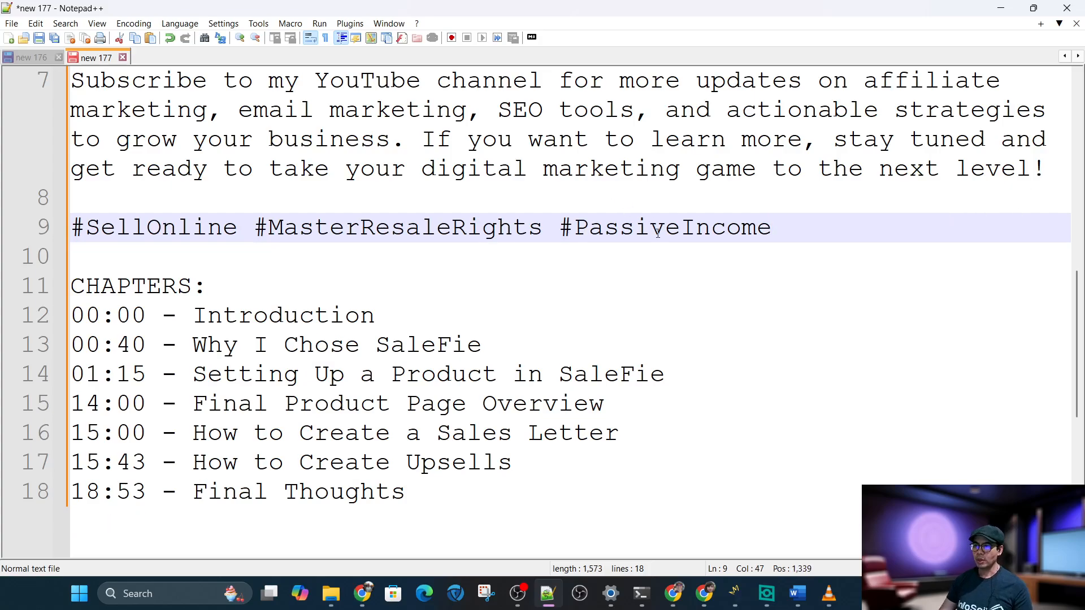
Change the #SellOnline hashtag to #SellMRR
scroll(658, 233, "up", 4)
scroll(658, 233, "down", 4)
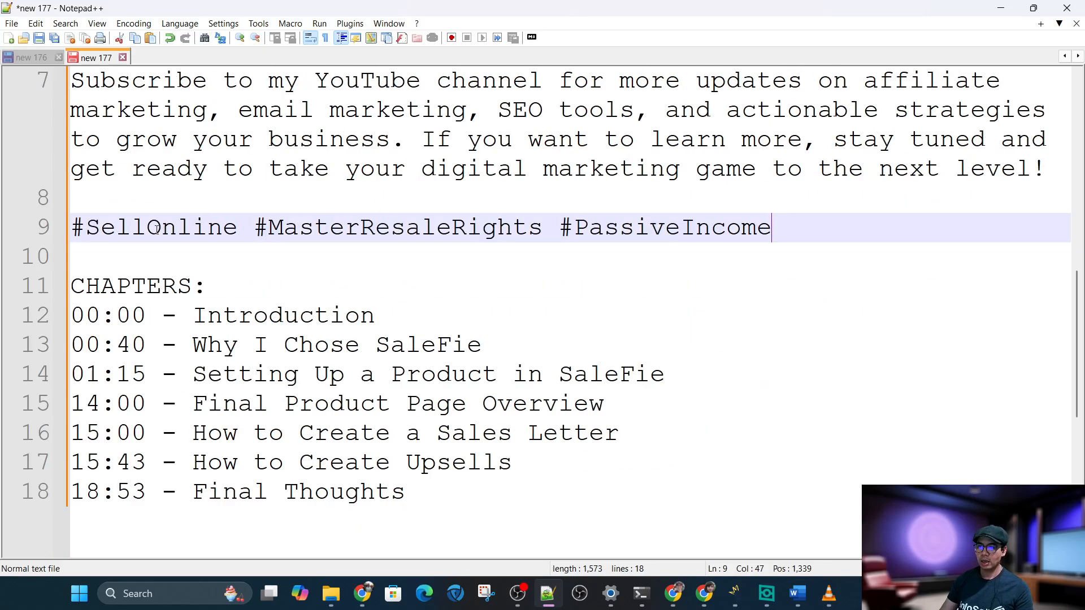
type("MRR")
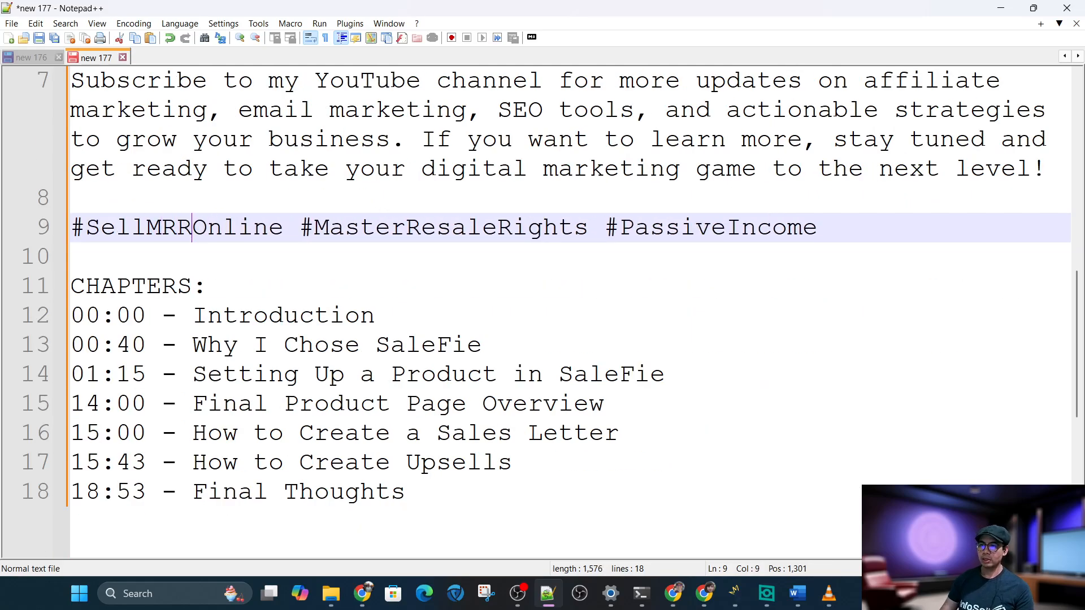
left_click(278, 228, "shift")
key("Delete")
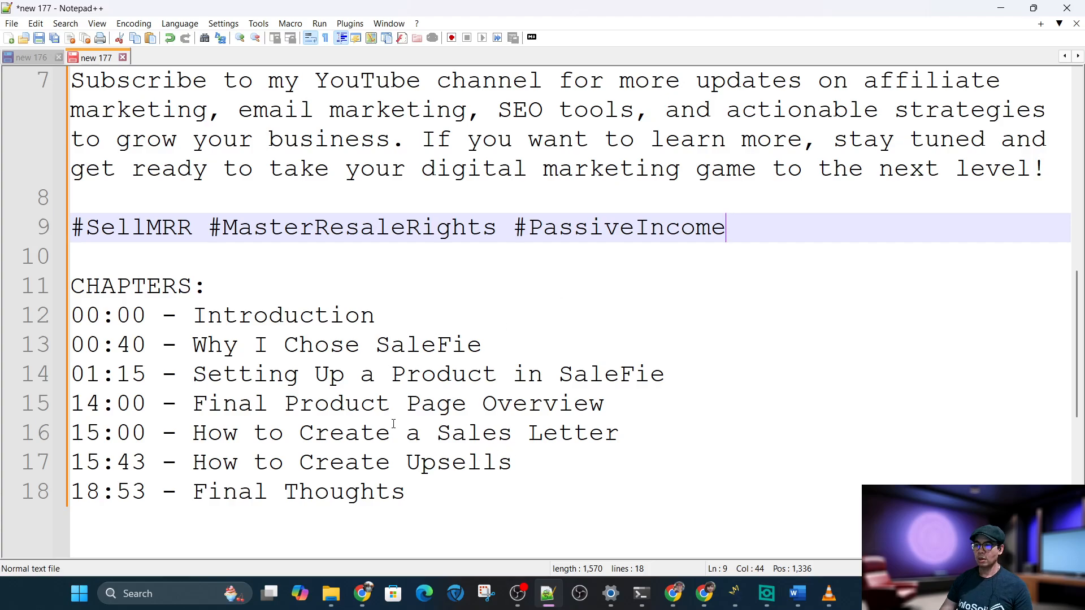
Replace all occurrences of "SaleFie" with "Zylvie" in the chapter list
scroll(448, 484, "up", 1)
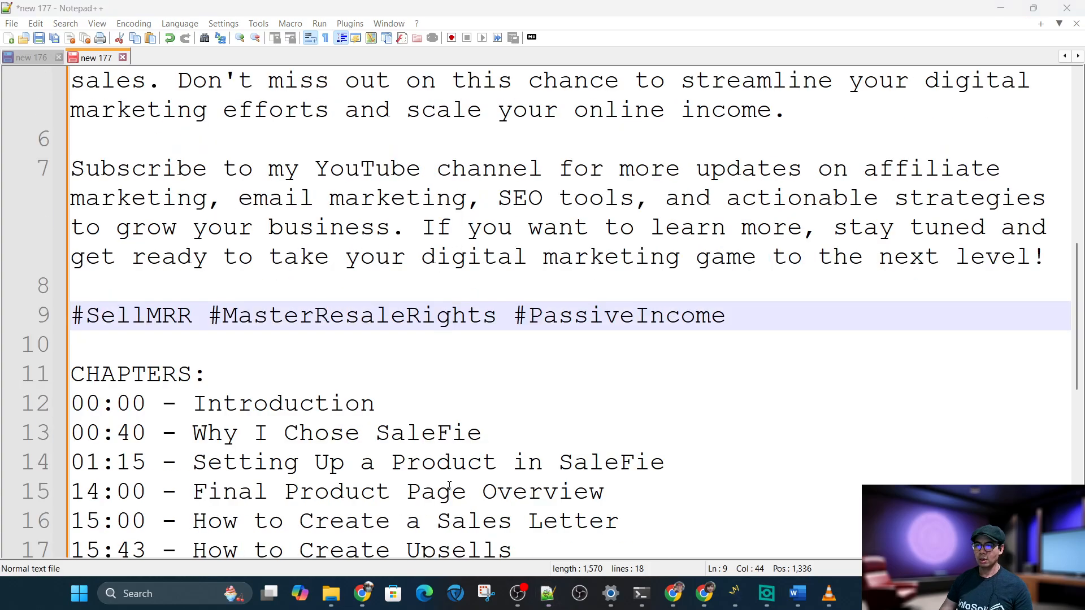
left_click(368, 402)
left_click_drag(376, 433, 482, 443)
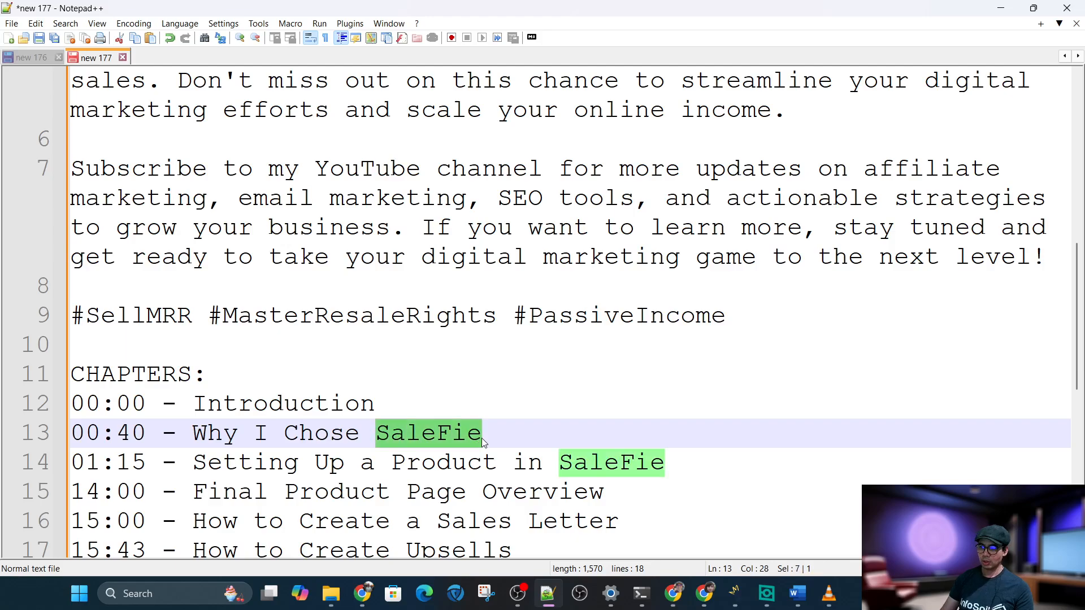
key("ctrl+h")
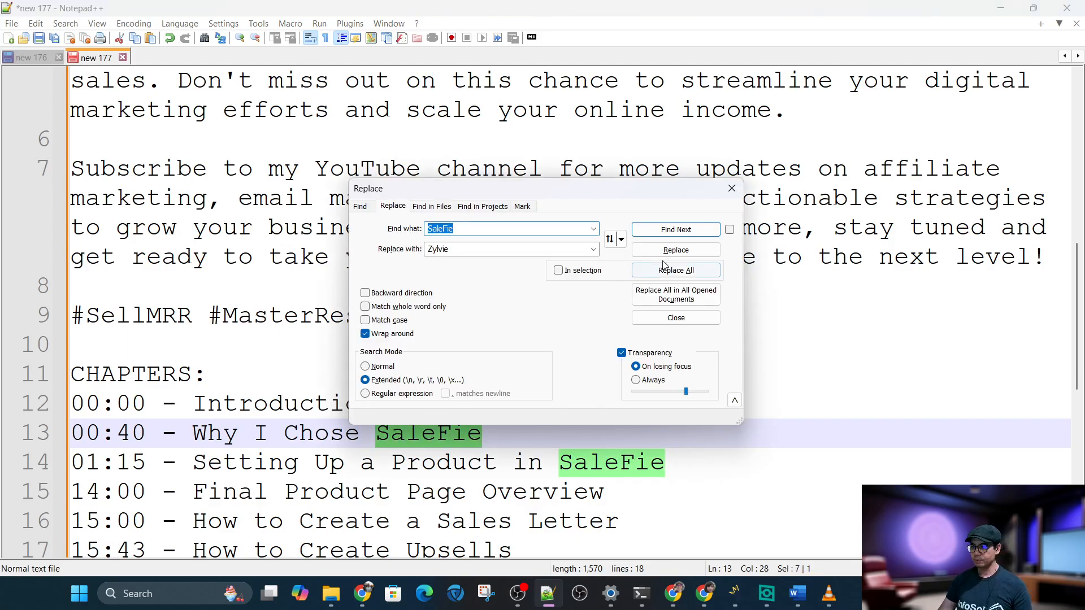
left_click(667, 270)
left_click(660, 320)
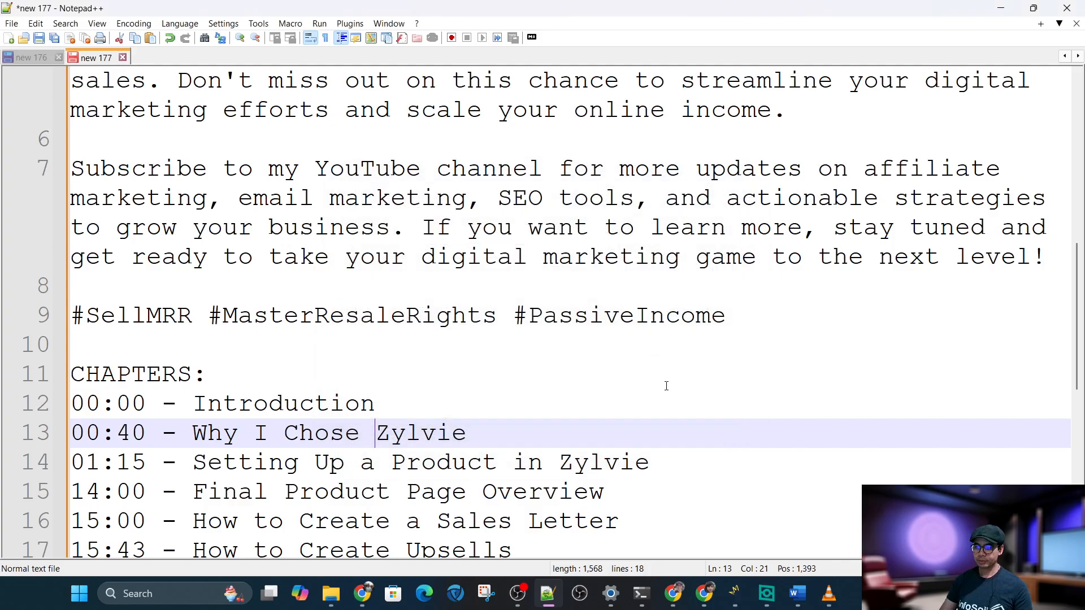
Split the first paragraph so "Forget about hefty transaction fees" starts a new paragraph
left_click(666, 386)
scroll(717, 433, "up", 1)
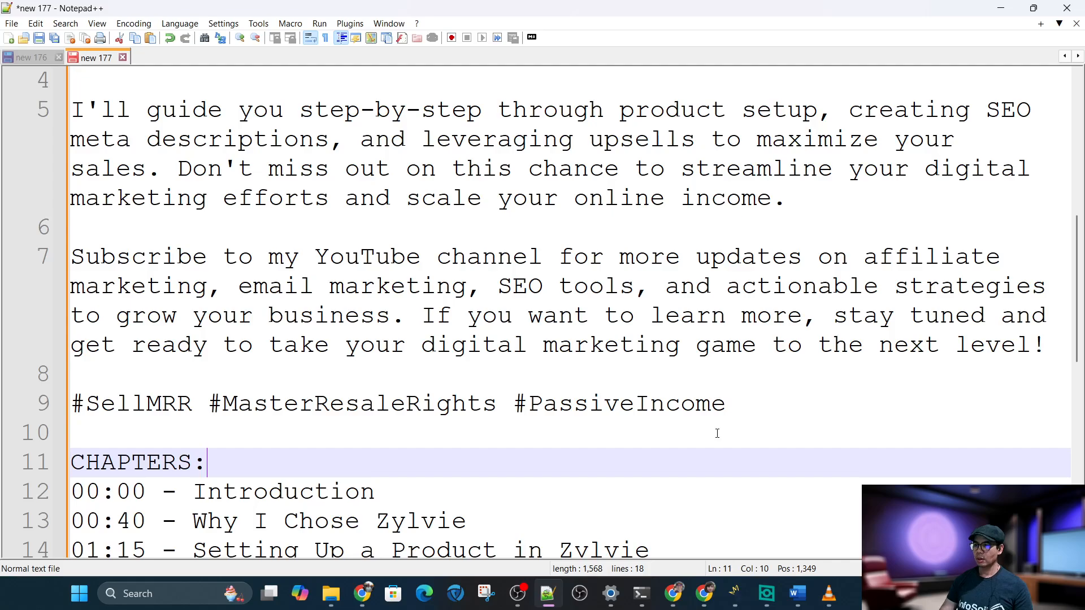
scroll(717, 433, "up", 2)
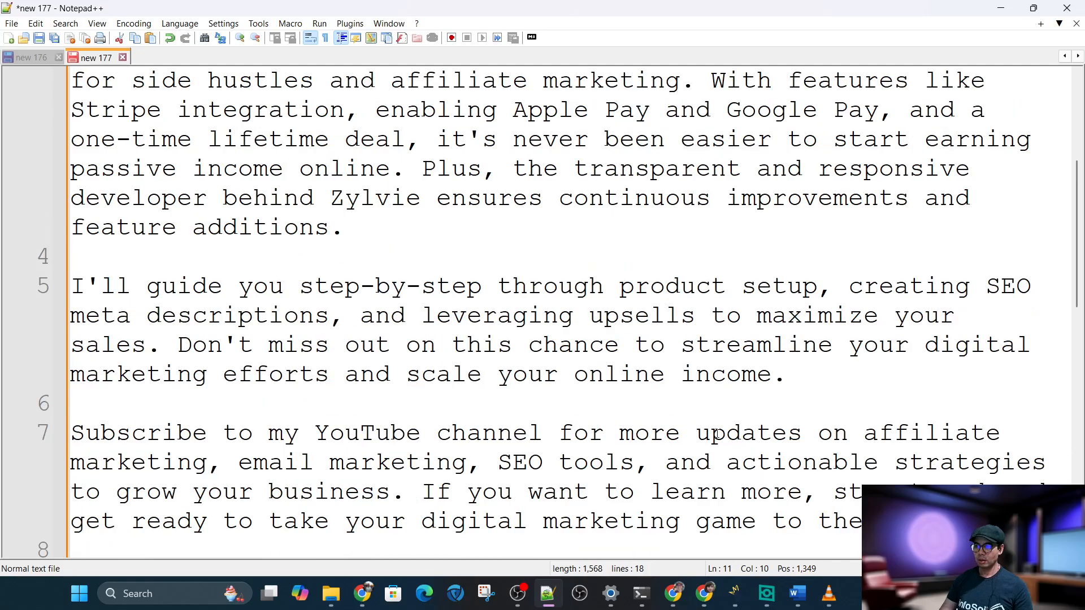
scroll(717, 434, "up", 2)
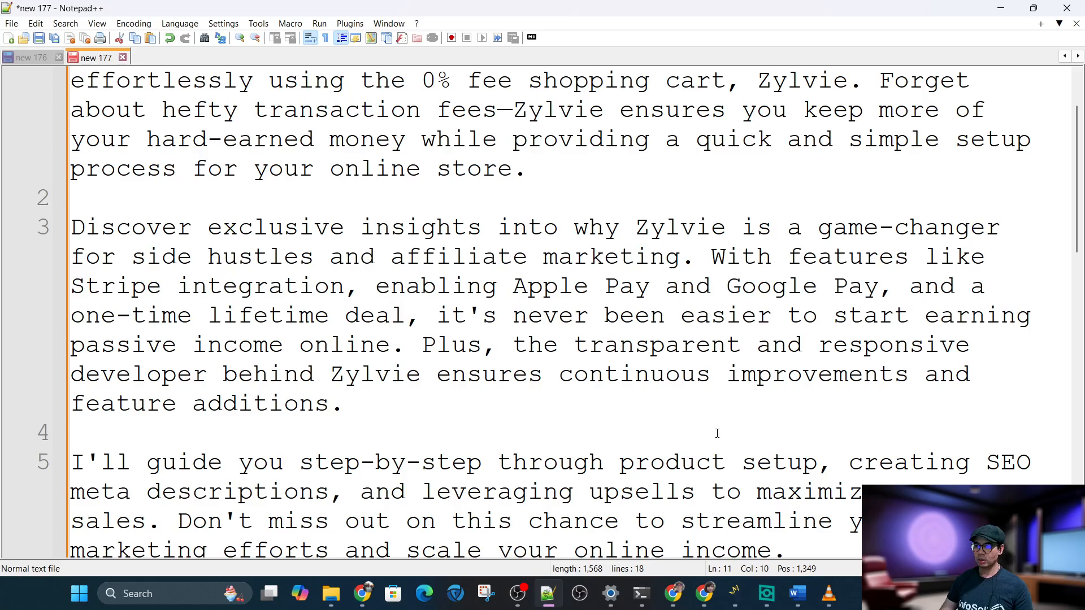
scroll(717, 433, "up", 1)
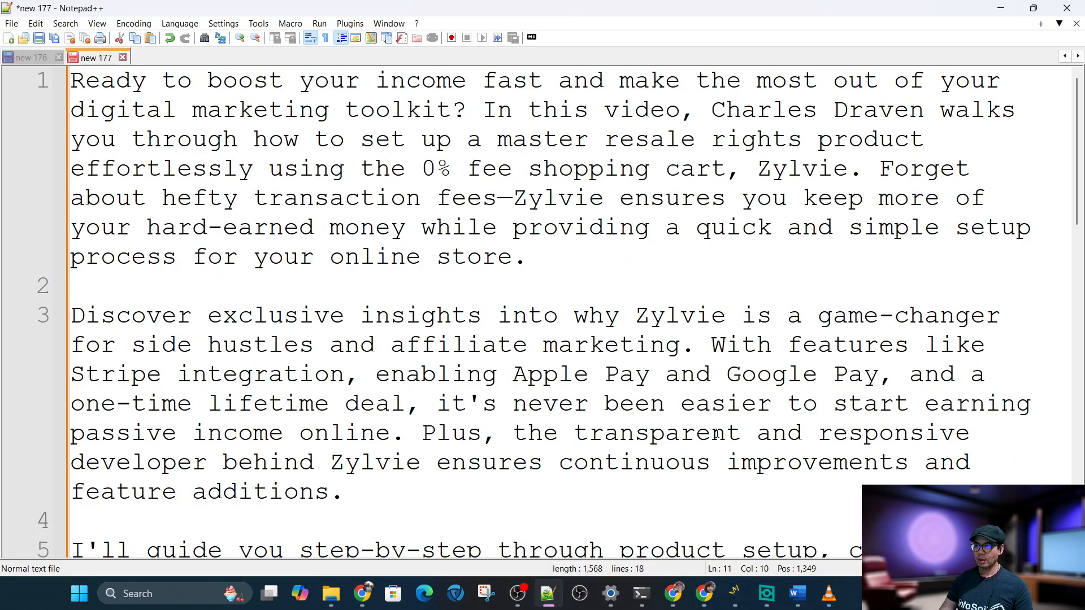
left_click(890, 175)
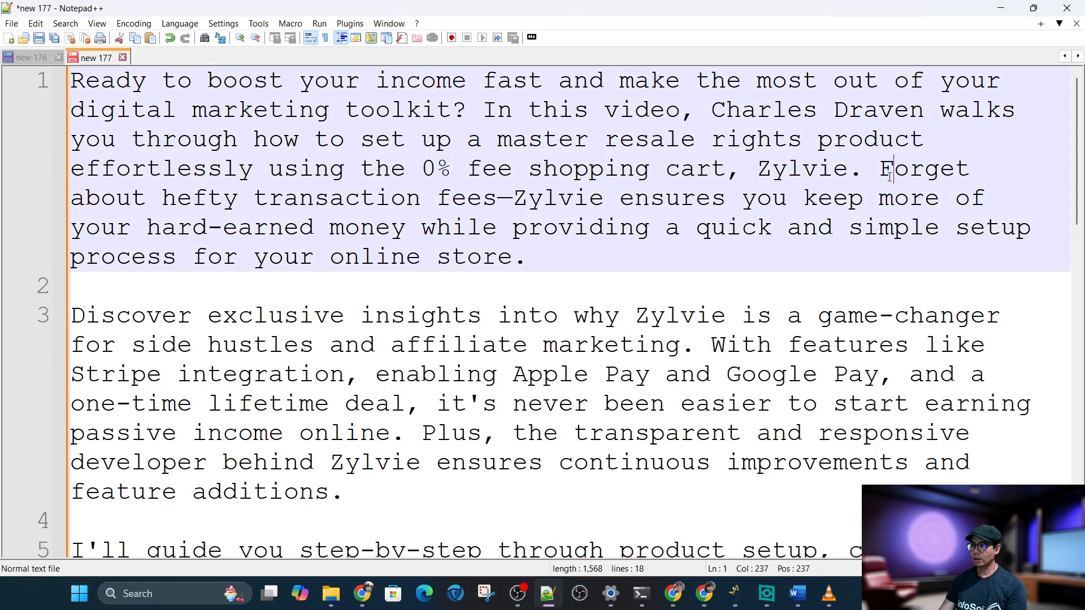
key("Return")
key("Return")
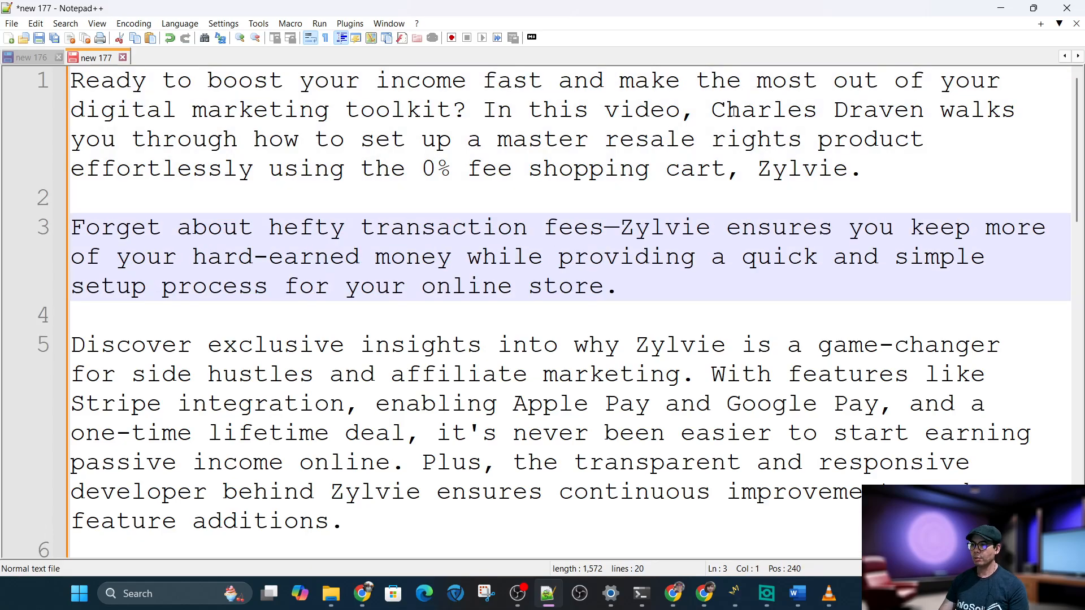
Replace the presenter's name and "walks" in the opening paragraph with "I'll walk"
left_click(727, 110)
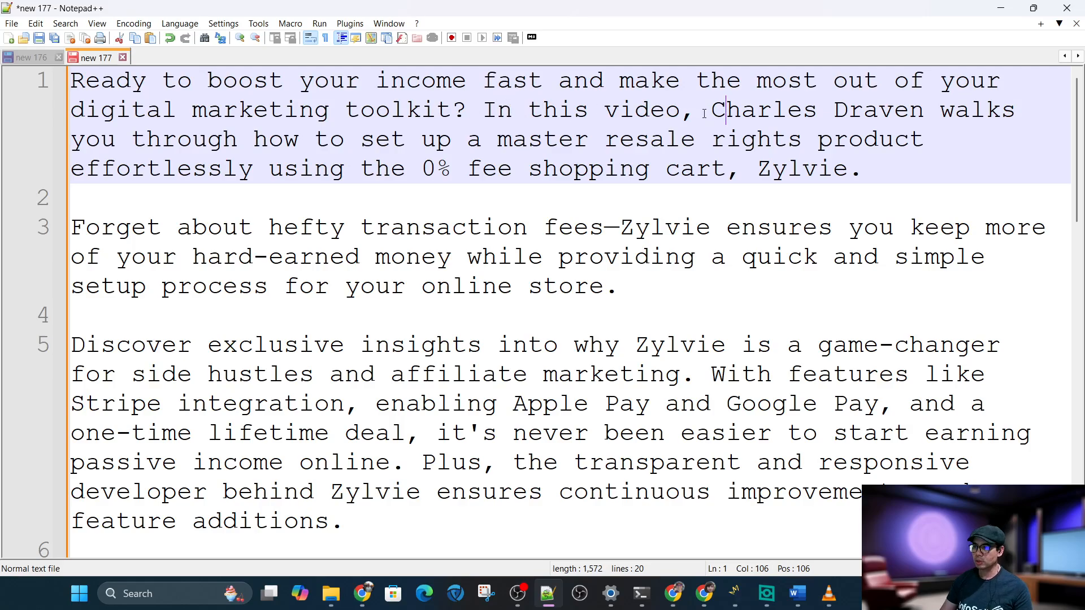
left_click_drag(711, 110, 1012, 117)
type("I'll walk")
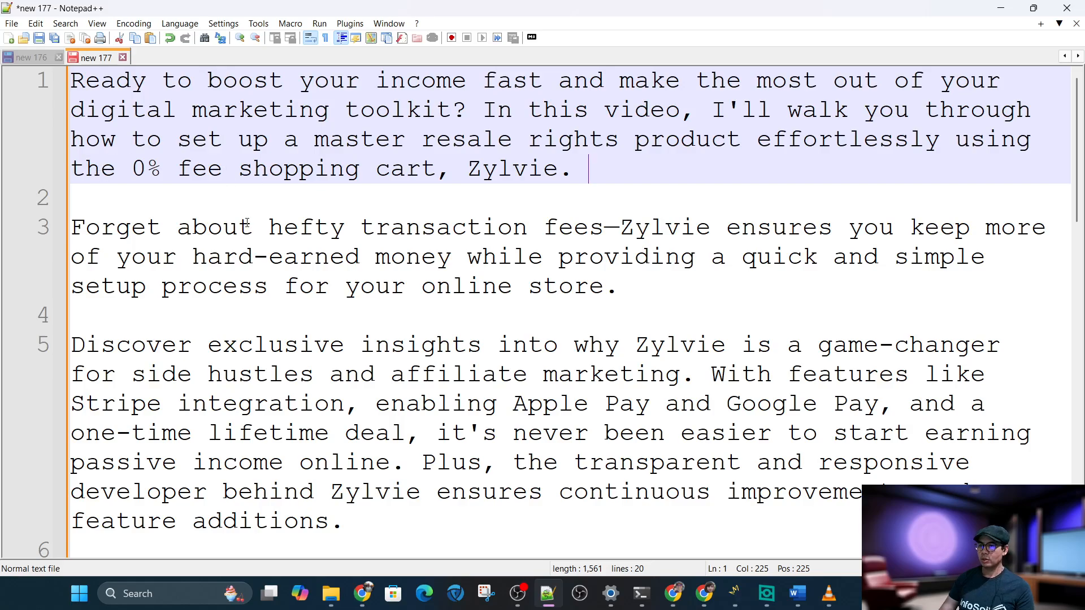
Select the whole edited description and switch back to the video's details page in YouTube Studio
left_click(723, 290)
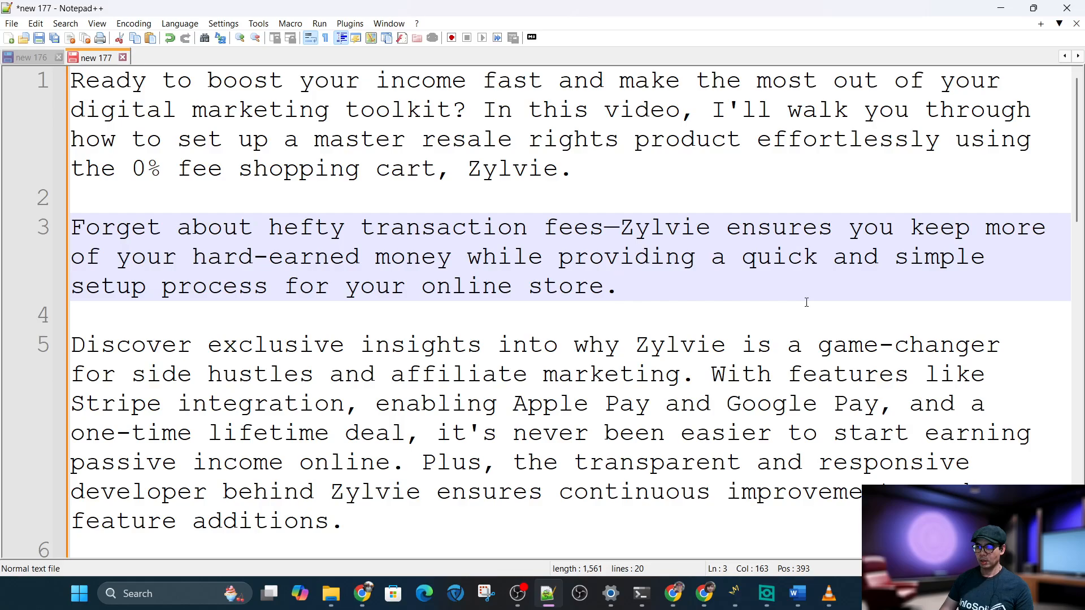
scroll(807, 302, "down", 1)
scroll(806, 302, "down", 2)
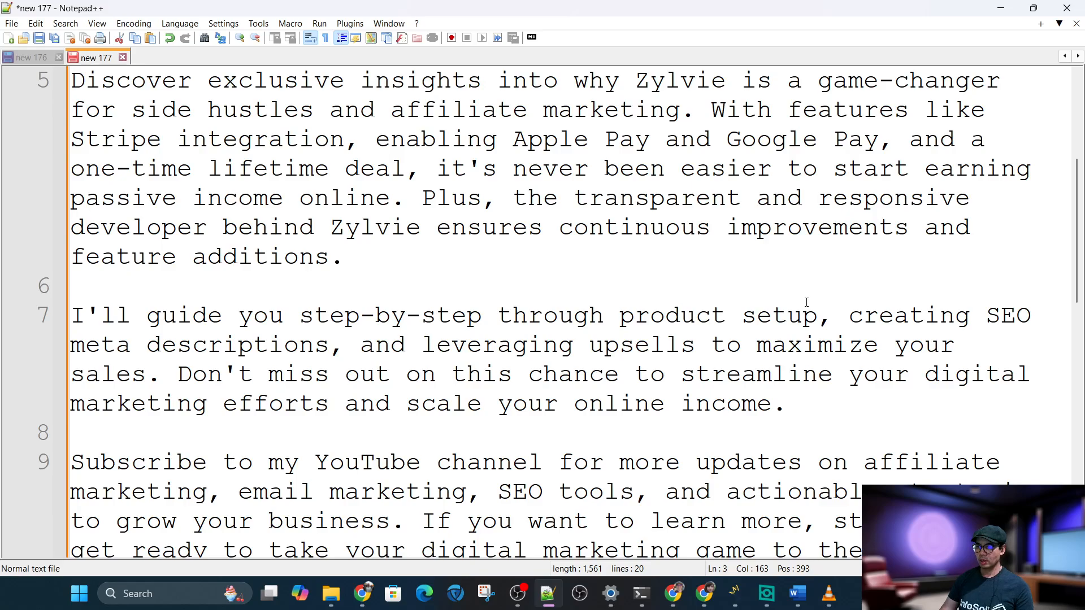
scroll(807, 302, "down", 3)
key("ctrl+a")
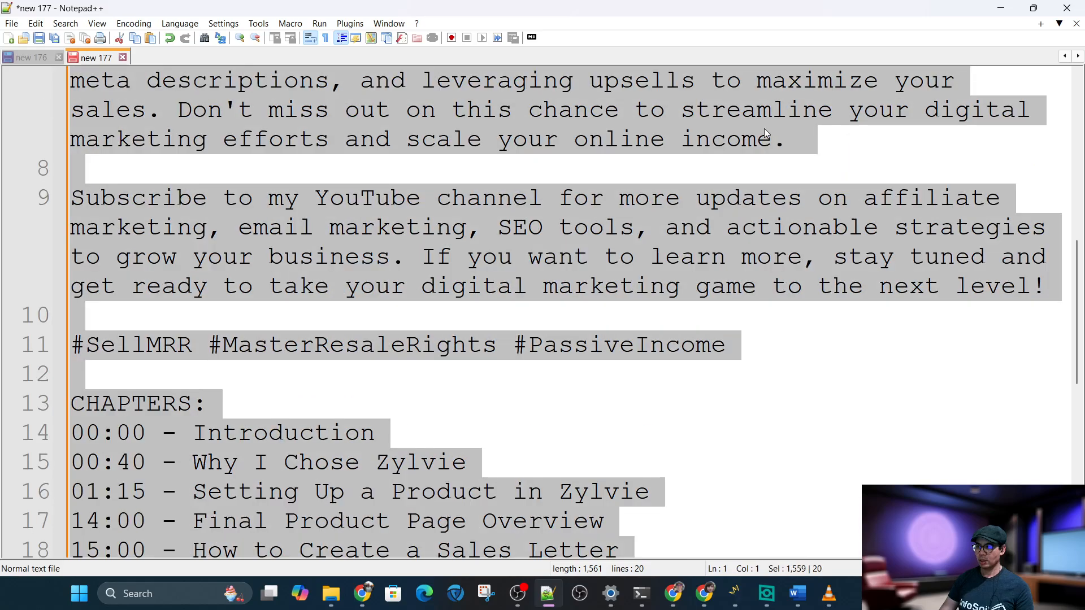
left_click(999, 8)
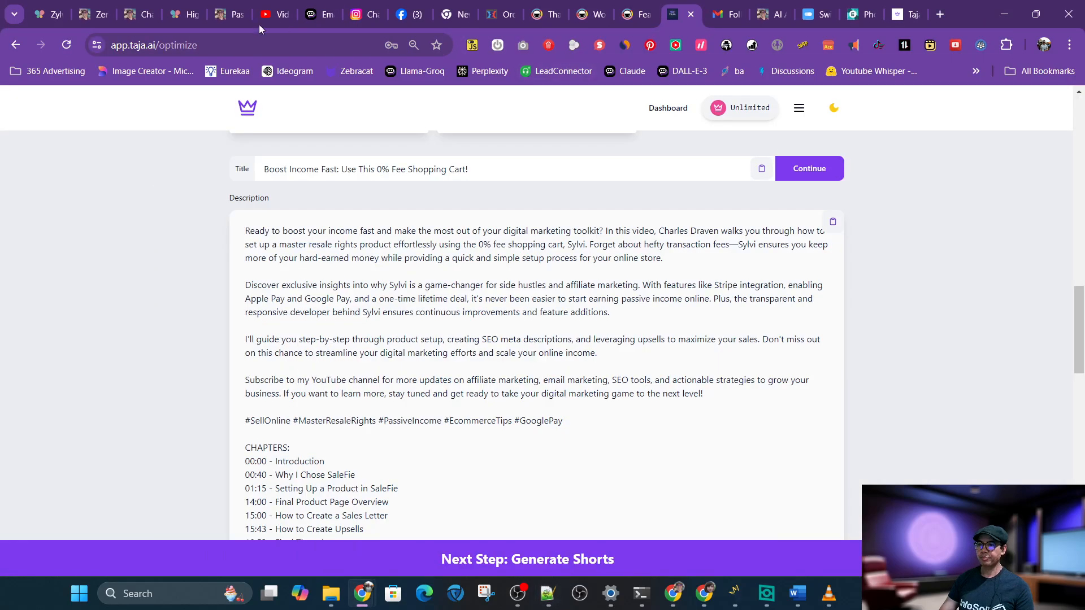
left_click(274, 14)
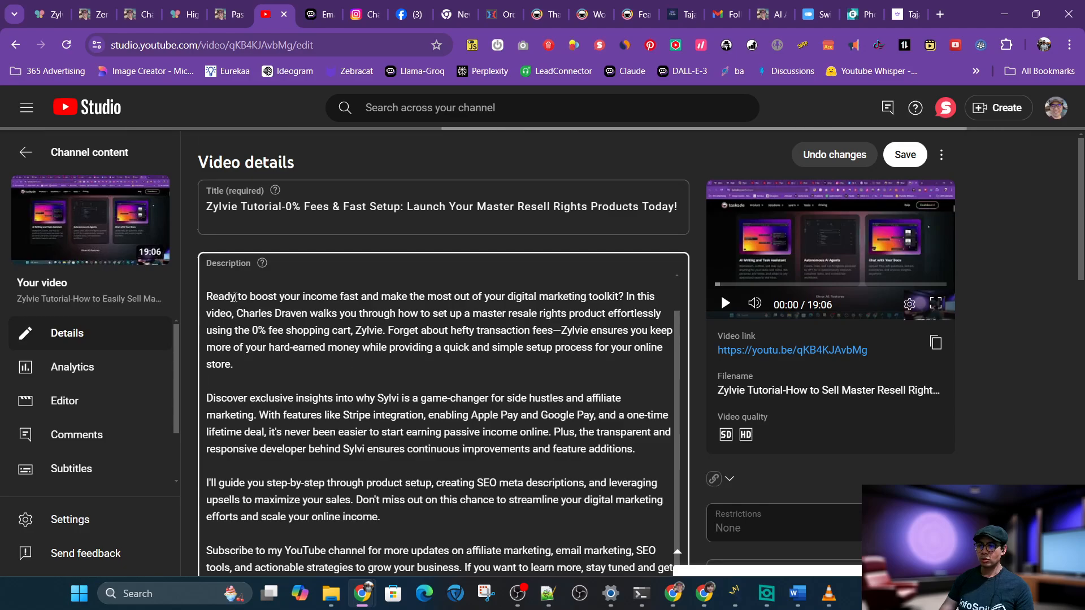
Revert the video description to its original text and paste the edited description below the free-gift link
key("ctrl+z")
key("ctrl+z")
key("ctrl+z")
key("ctrl+z")
key("ctrl+z")
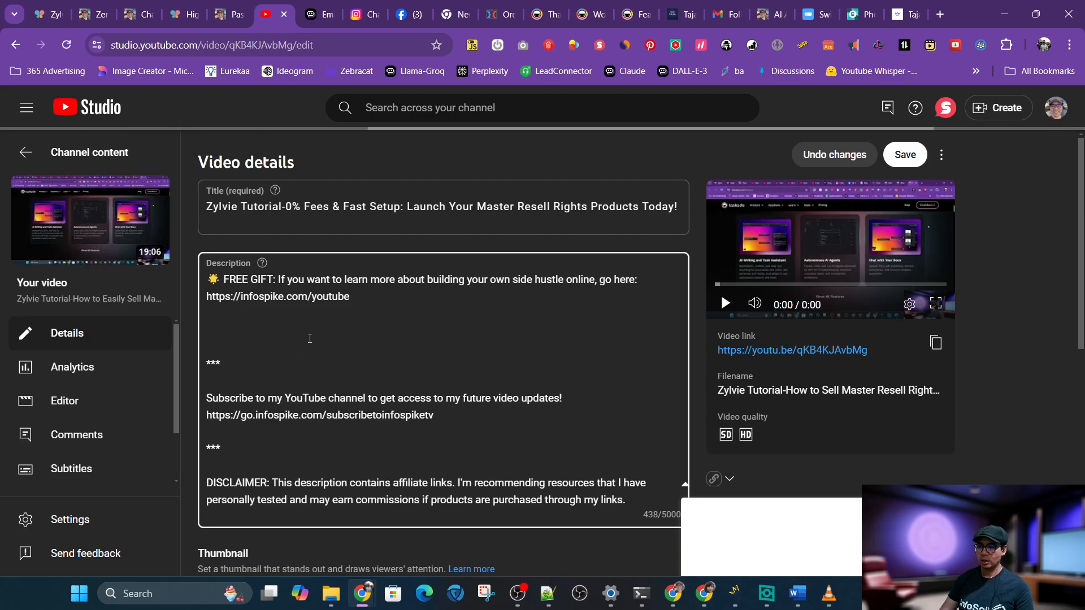
key("ctrl+v")
left_click(409, 330)
scroll(477, 294, "down", 1)
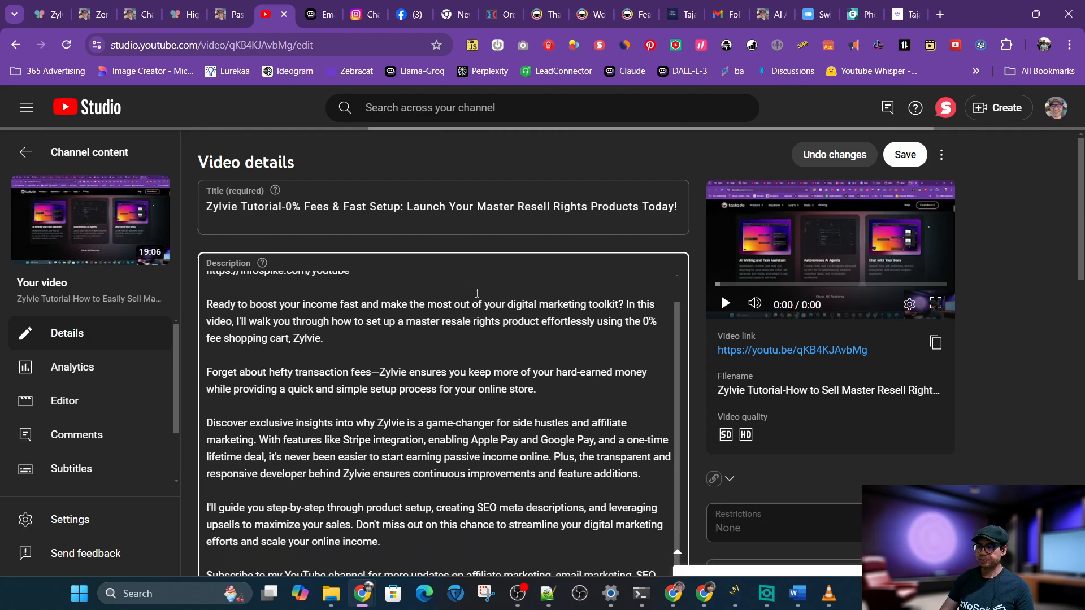
scroll(478, 294, "up", 1)
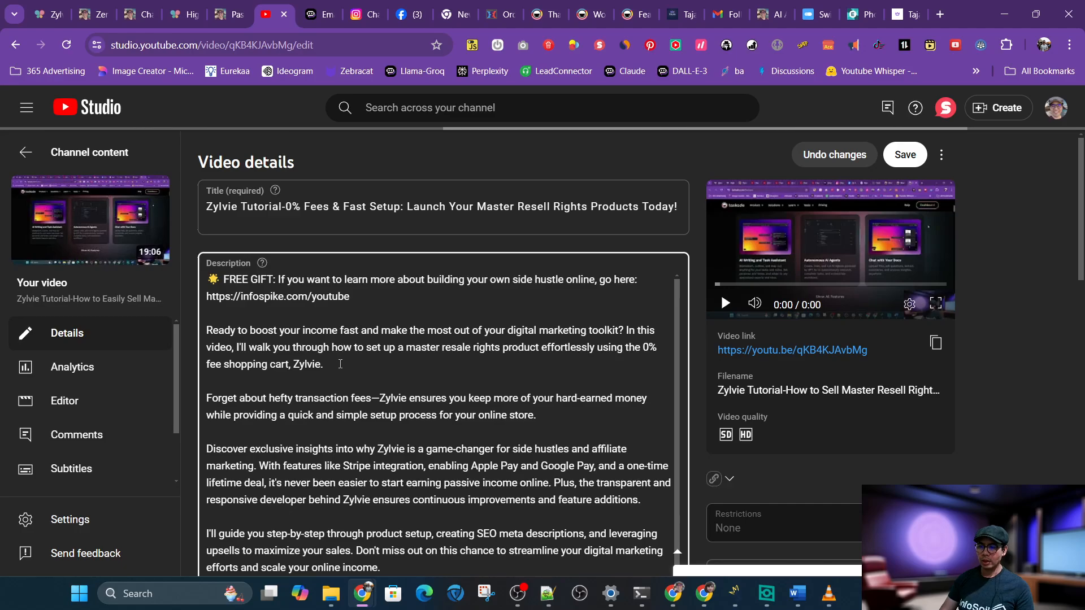
Move the sentence "Ready to boost your income fast... toolkit?" to the very top of the description, followed by blank lines
mouse_move(340, 365)
left_mouse_down()
mouse_move(179, 343)
mouse_move(204, 331)
mouse_move(205, 347)
mouse_move(326, 365)
left_mouse_up()
left_click_drag(624, 330, 208, 330)
key("ctrl+c")
key("BackSpace")
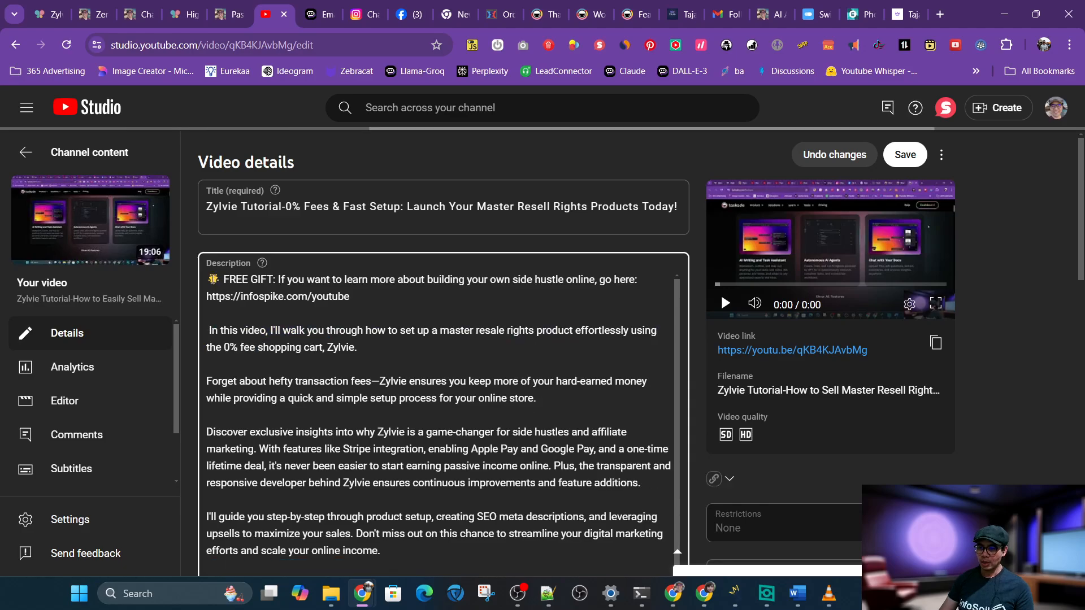
key("ctrl+v")
key("Return")
key("Return")
key("Return")
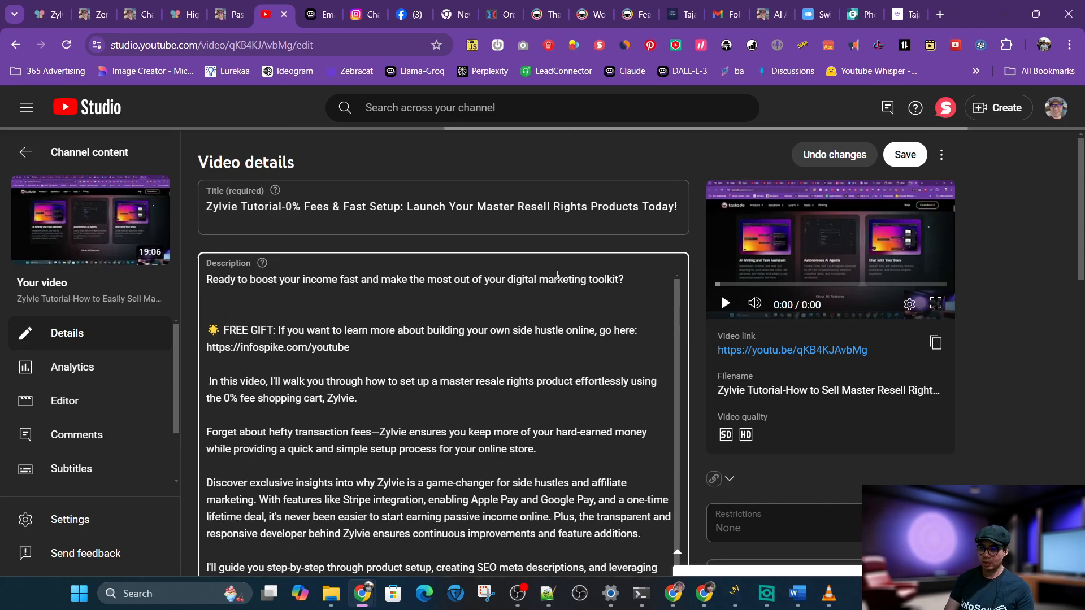
type("Check out Zylvie (")
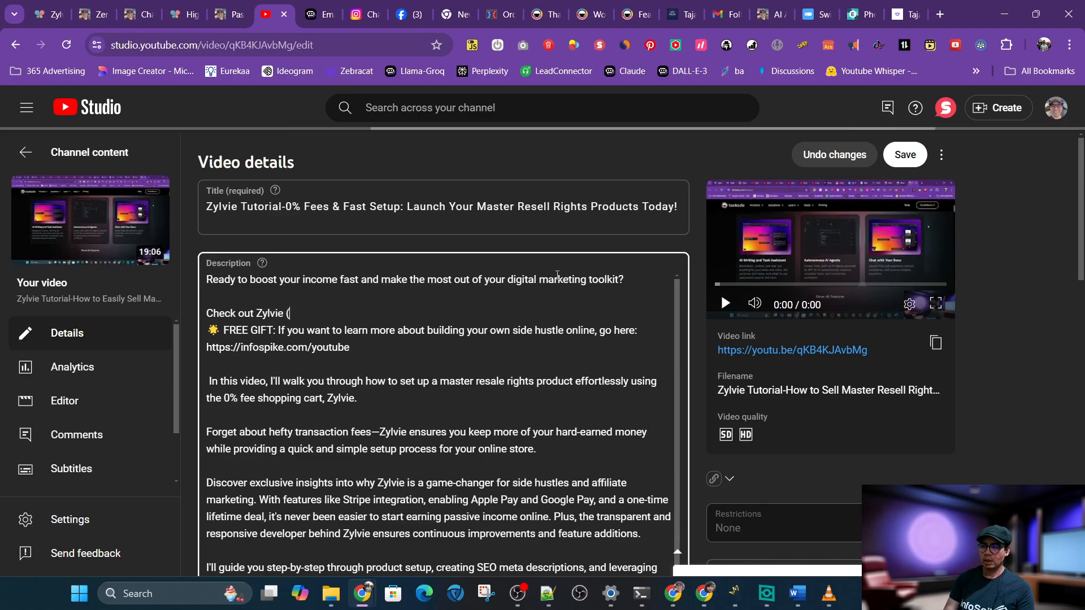
key("BackSpace")
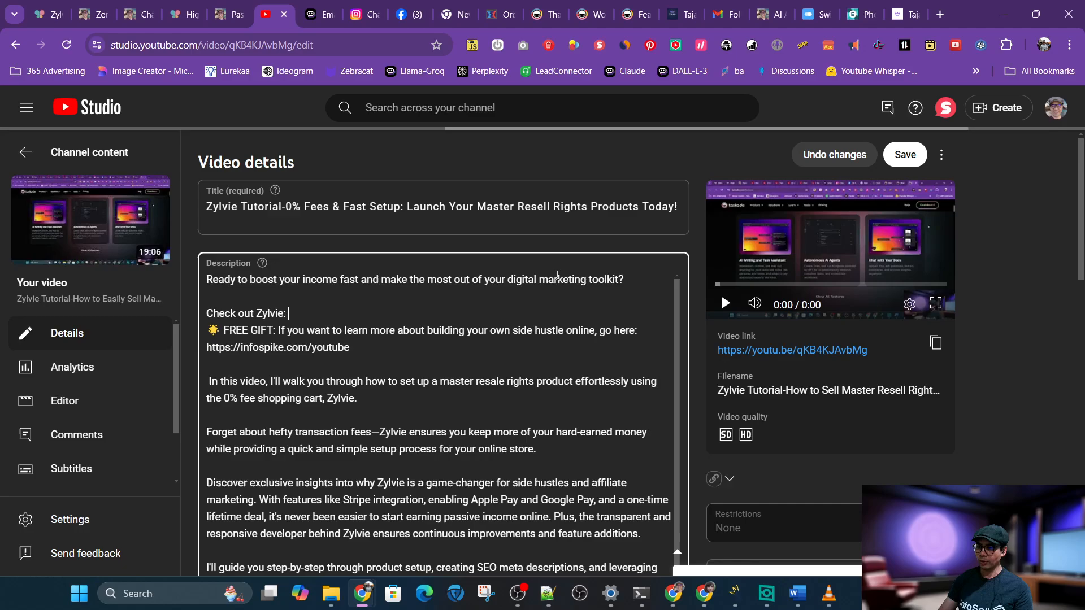
type("heck out Zylvie: https:")
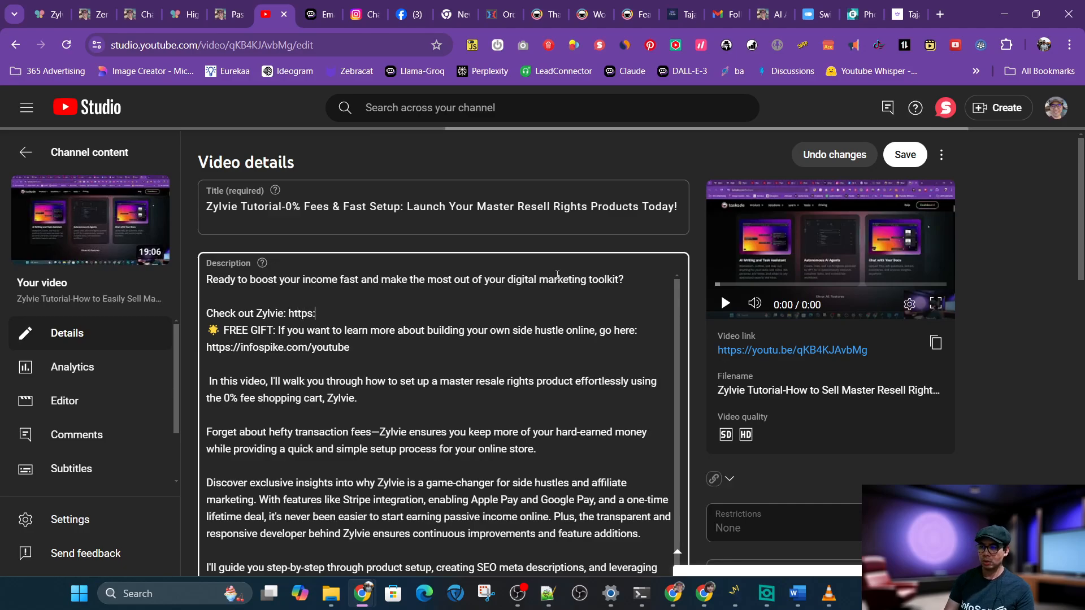
type("//go.infospike.com")
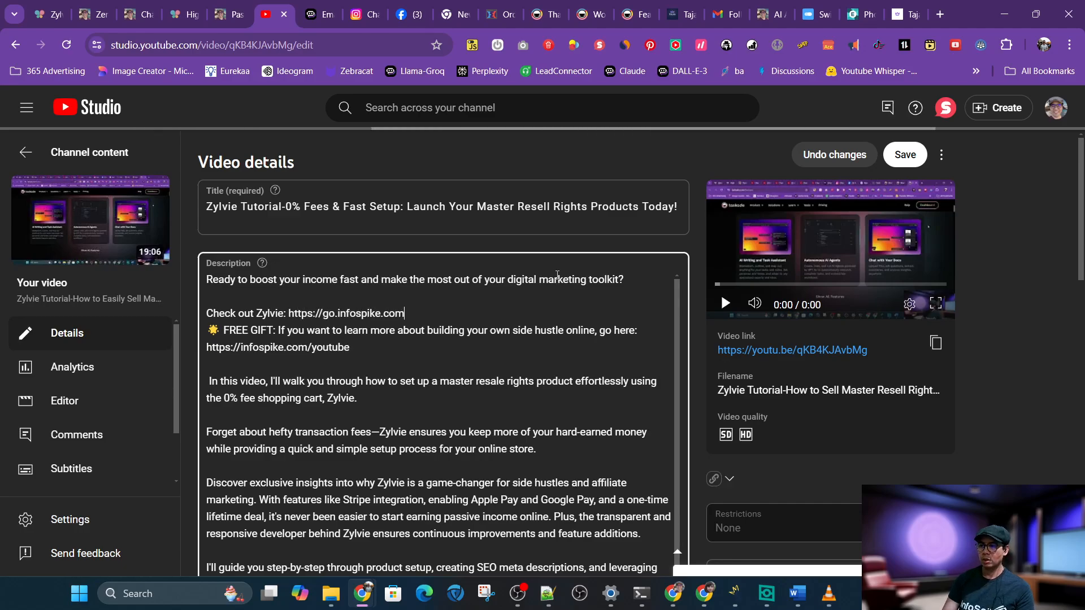
type("/zylvie")
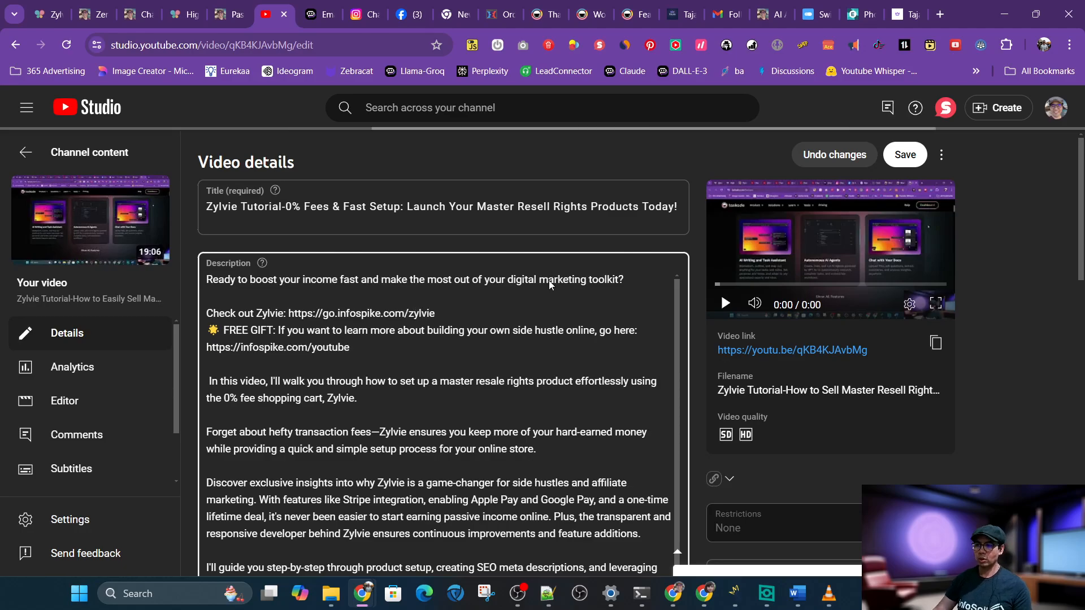
key("Return")
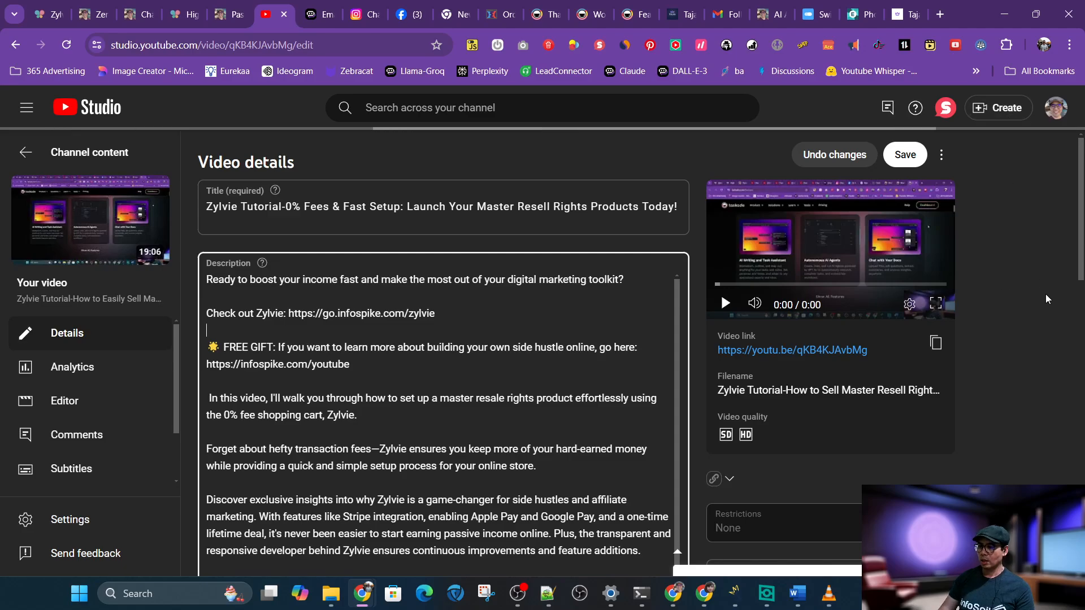
Start generating thumbnail visuals in Taja AI and return to the video's details page
scroll(1045, 294, "down", 6)
scroll(1045, 294, "down", 5)
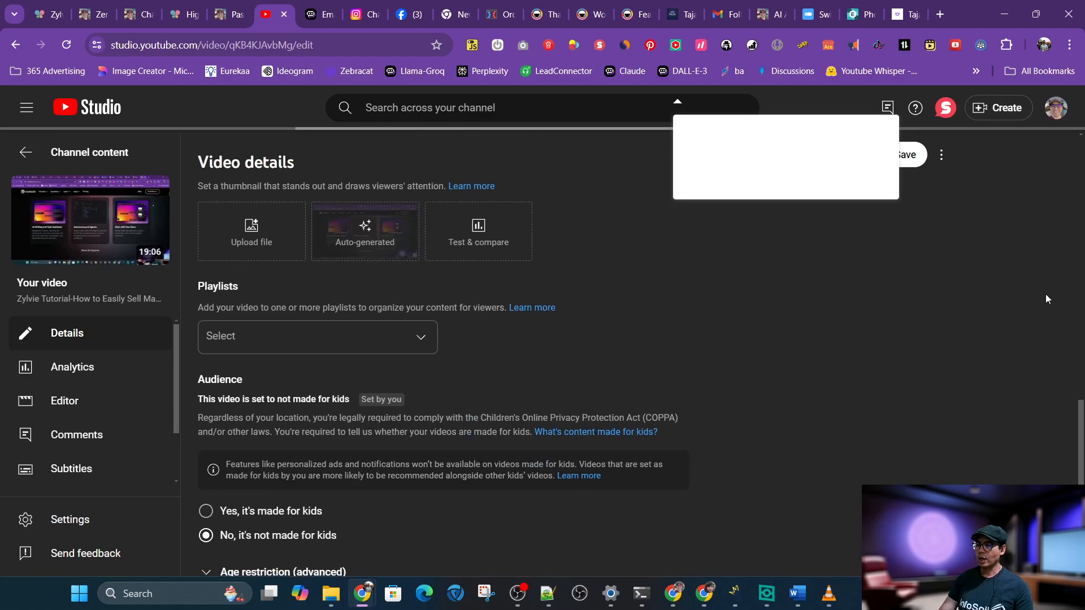
left_click(680, 16)
scroll(866, 397, "down", 8)
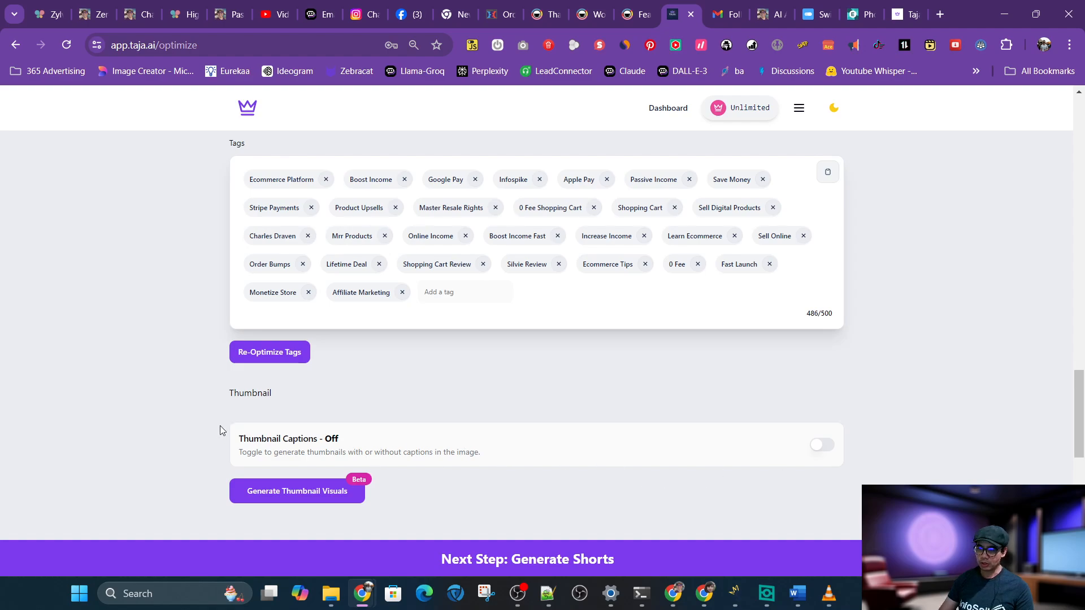
left_click(260, 487)
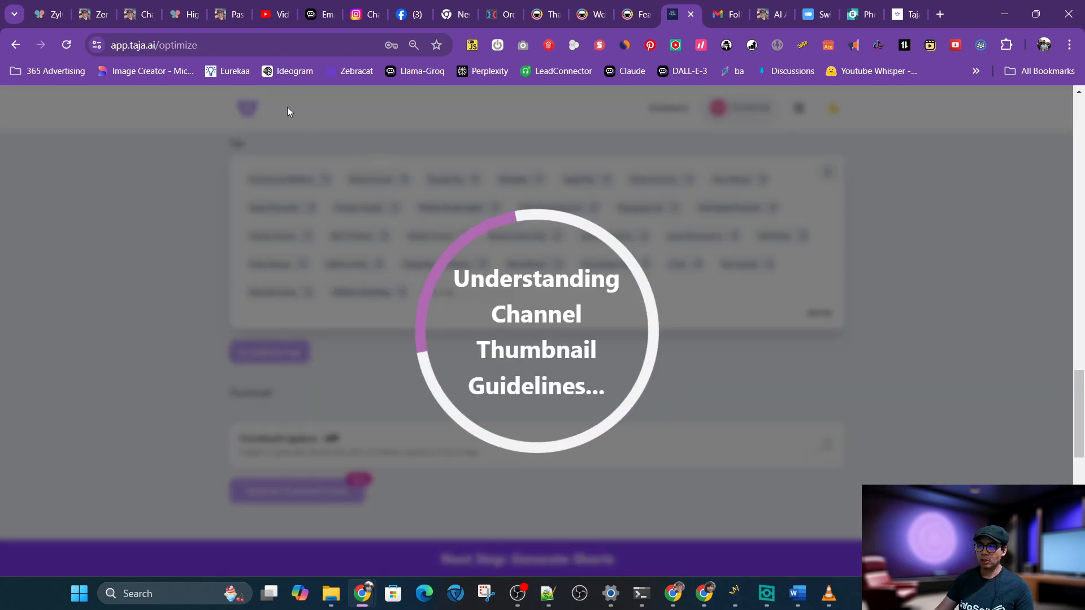
left_click(271, 14)
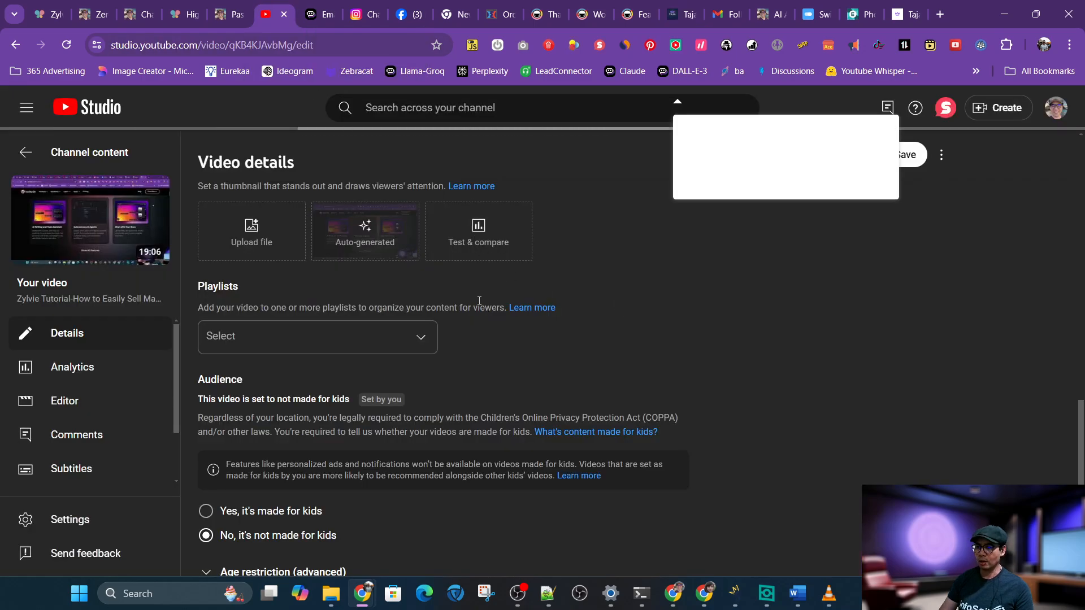
Add the video to the Earn Extra Income playlist
left_click(351, 336)
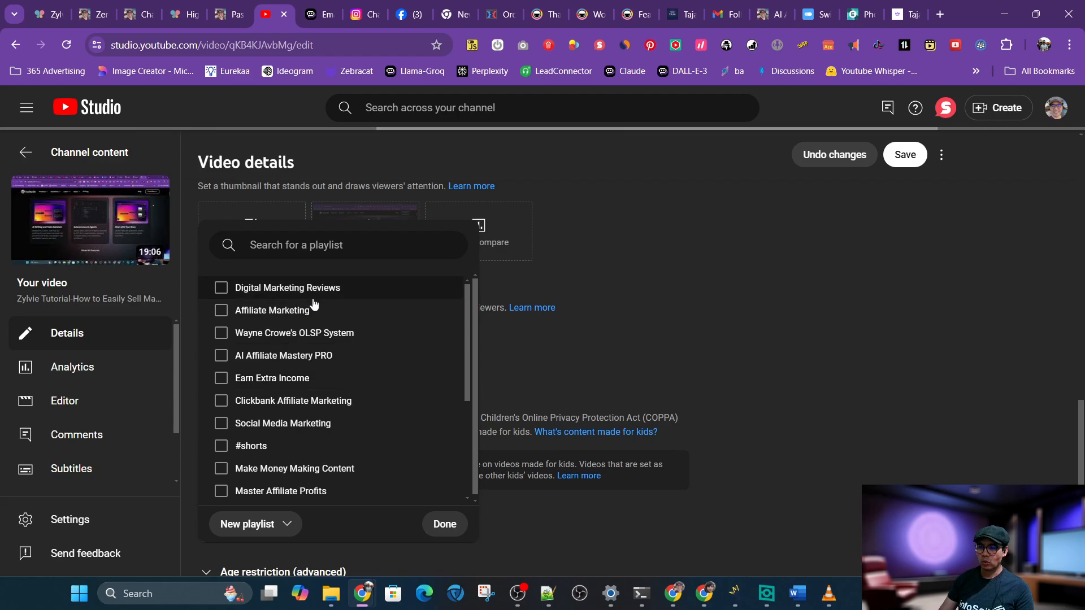
double_click(266, 382)
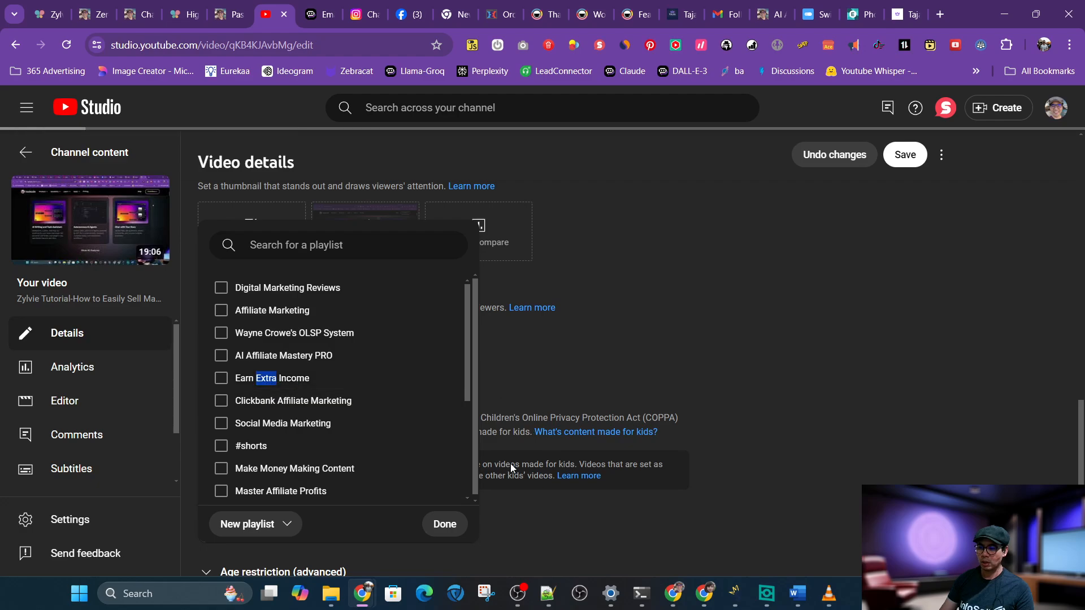
left_click(221, 379)
left_click(438, 533)
Expand the additional settings and answer No to the altered content question
scroll(569, 365, "down", 1)
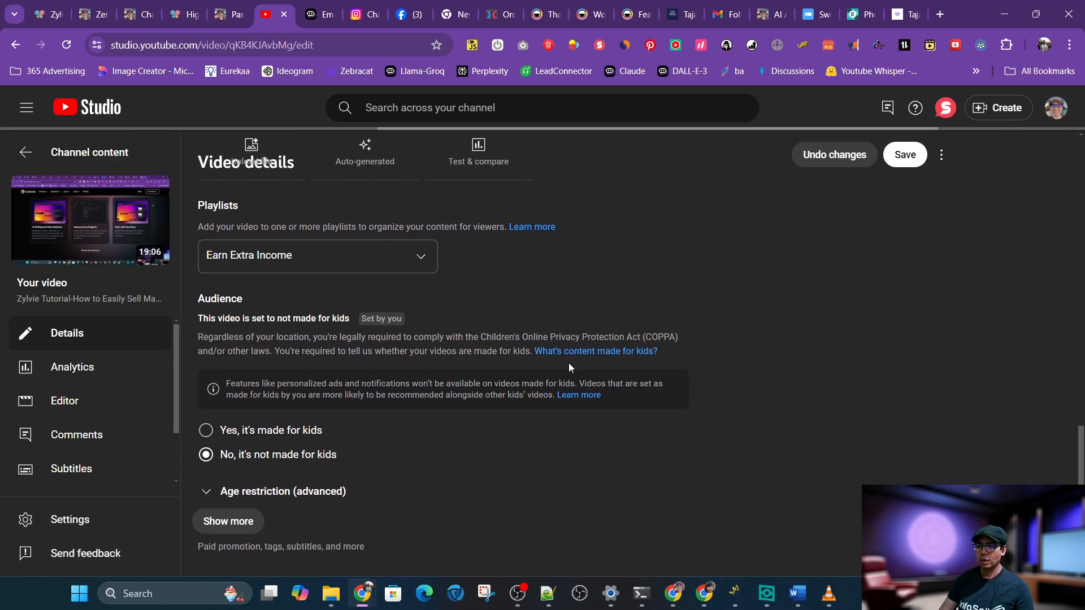
left_click(216, 515)
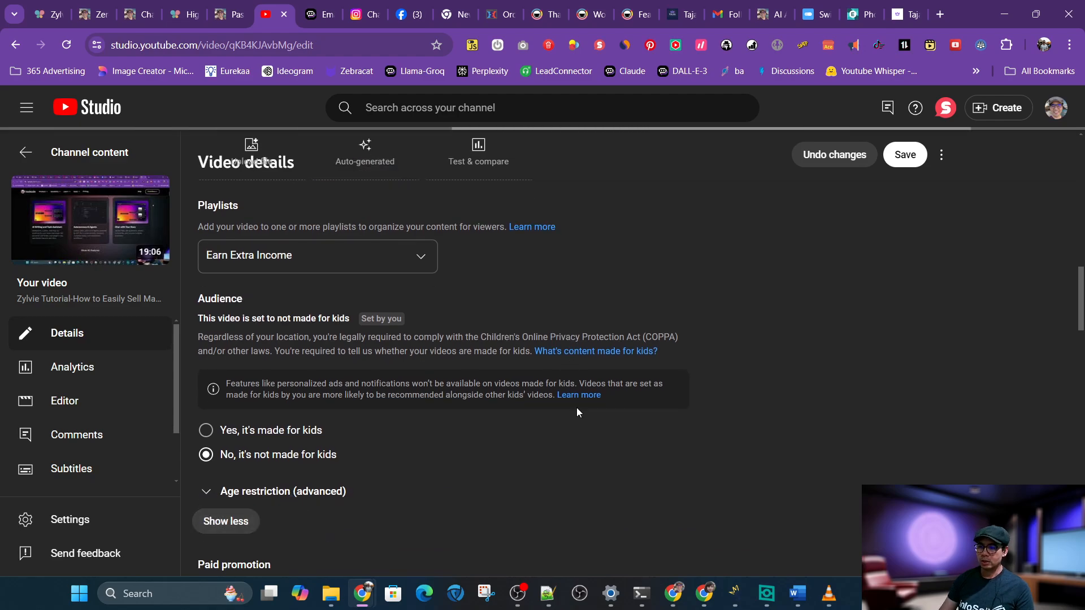
scroll(576, 408, "down", 8)
scroll(576, 408, "up", 6)
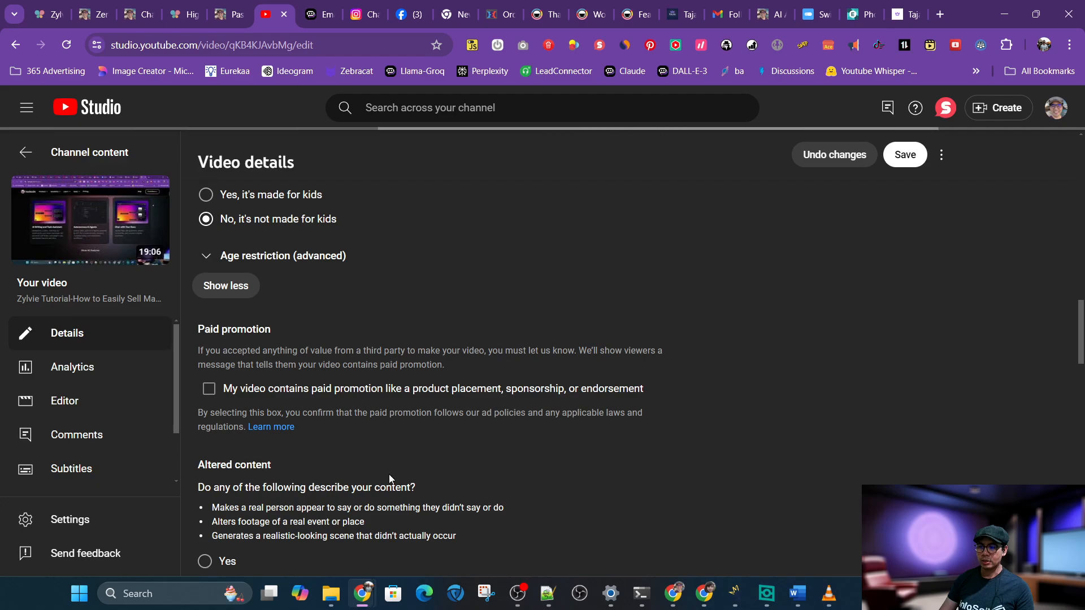
scroll(398, 430, "down", 2)
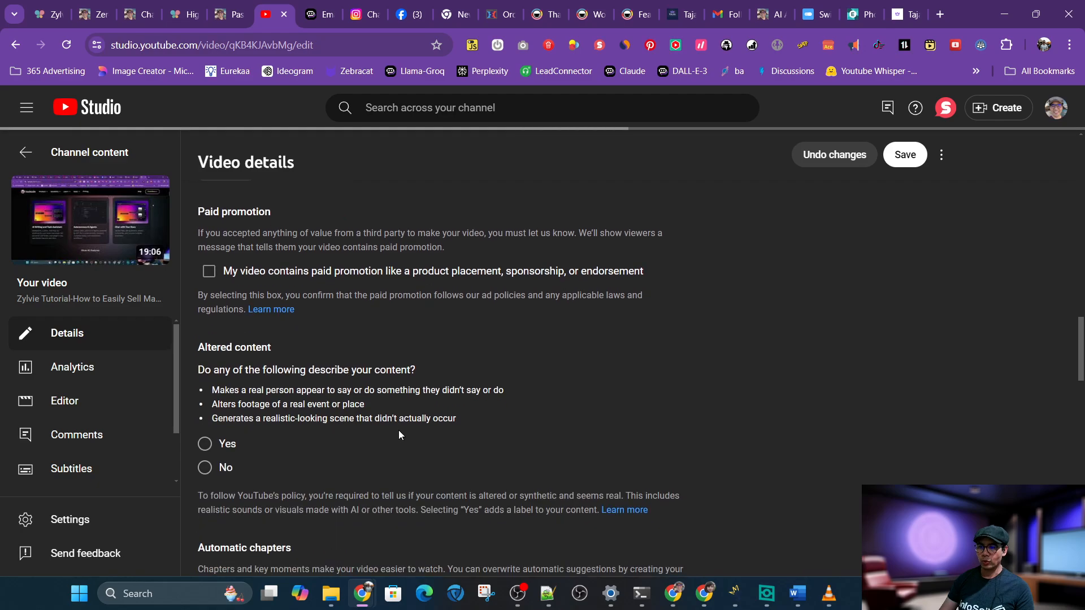
left_click(205, 467)
Paste the Taja AI tags into the video's tags field
scroll(433, 412, "down", 7)
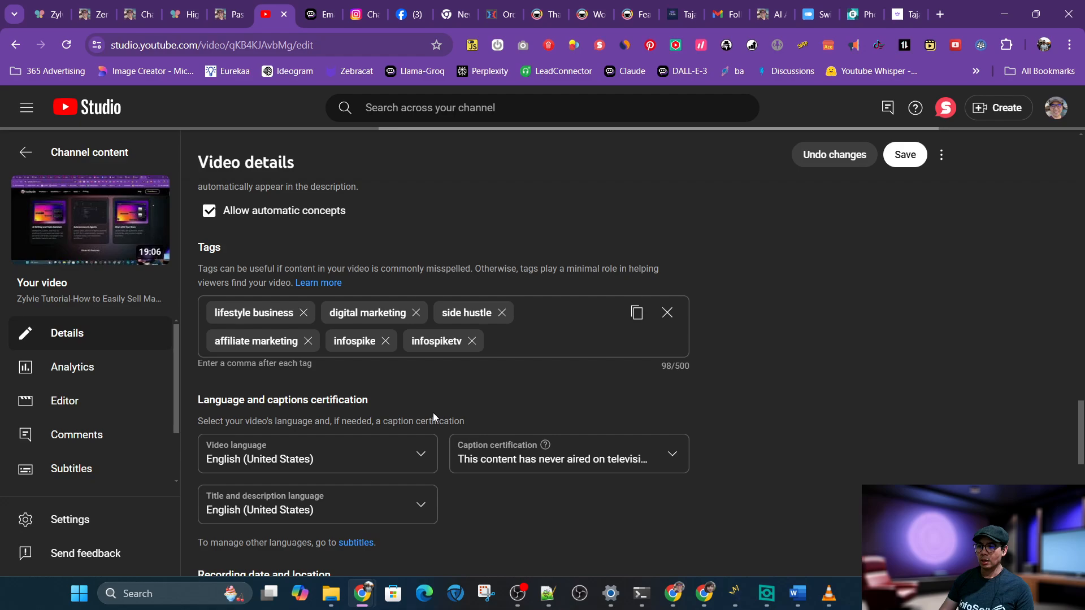
left_click(525, 336)
type("Ecommerce Platform, Boost Income, Google Pay, Infospike, Apple Pay, Passive Income, Save Money, Stripe Payments, Product Upsells, Master Resale Rights, 0 Fee Shopping Cart, Shopping Cart, Sell Digital Products, Charles Draven, Mrr Products, Online Income, Boost Income Fast, Increase Income, Learn Ecommerce, Sell Online, Order Bumps, Lifetime Deal, Shopping Cart Review, Silvie Review, Ecommerce Tips, 0 Fee, Fast Launch, Monetize Store, Affiliate Marketing")
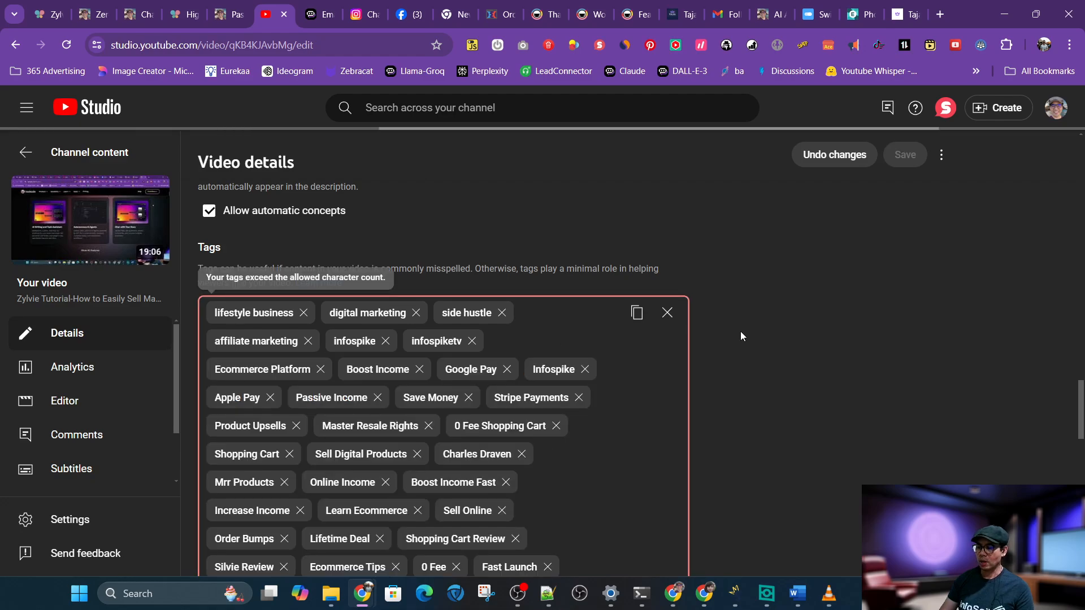
scroll(740, 332, "down", 2)
scroll(740, 331, "up", 2)
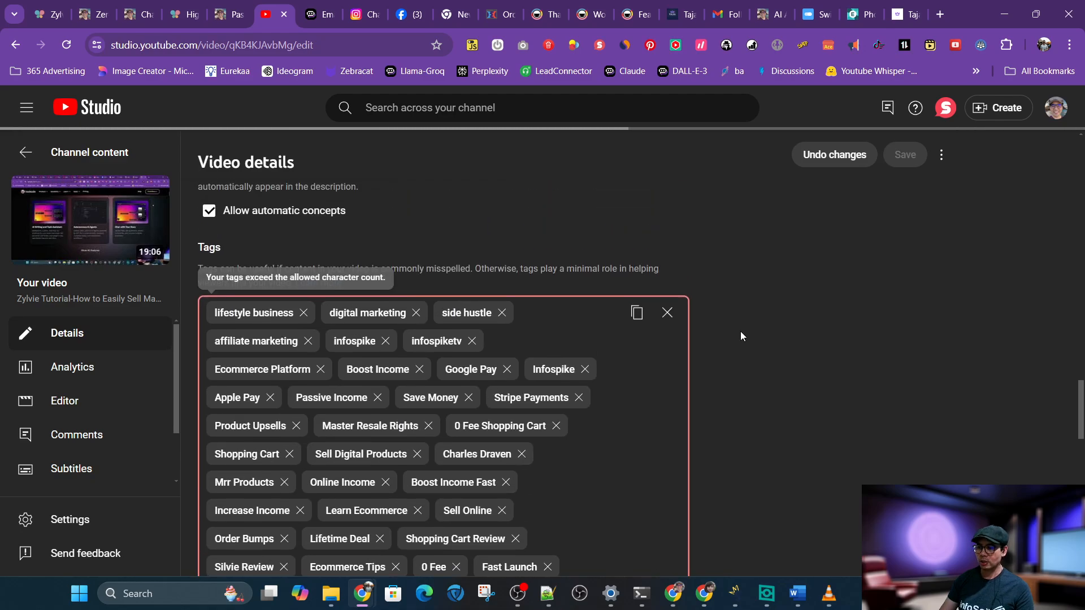
Remove the Google Pay, 0 Fee, Silvie Review, Save Money, Stripe Payments and Learn Ecommerce tags
left_click(508, 370)
scroll(710, 342, "down", 2)
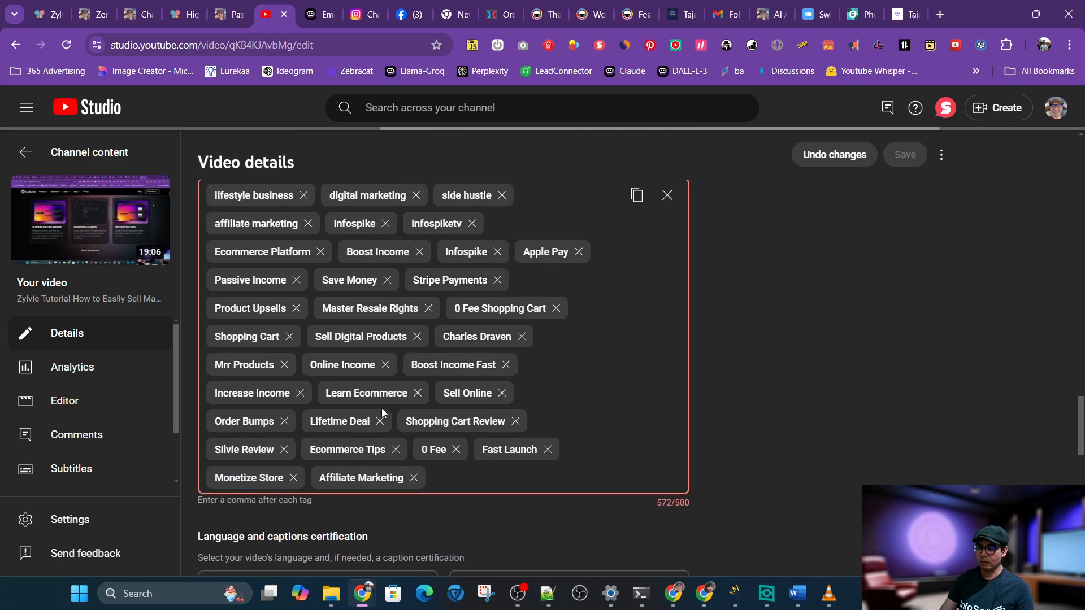
left_click(456, 450)
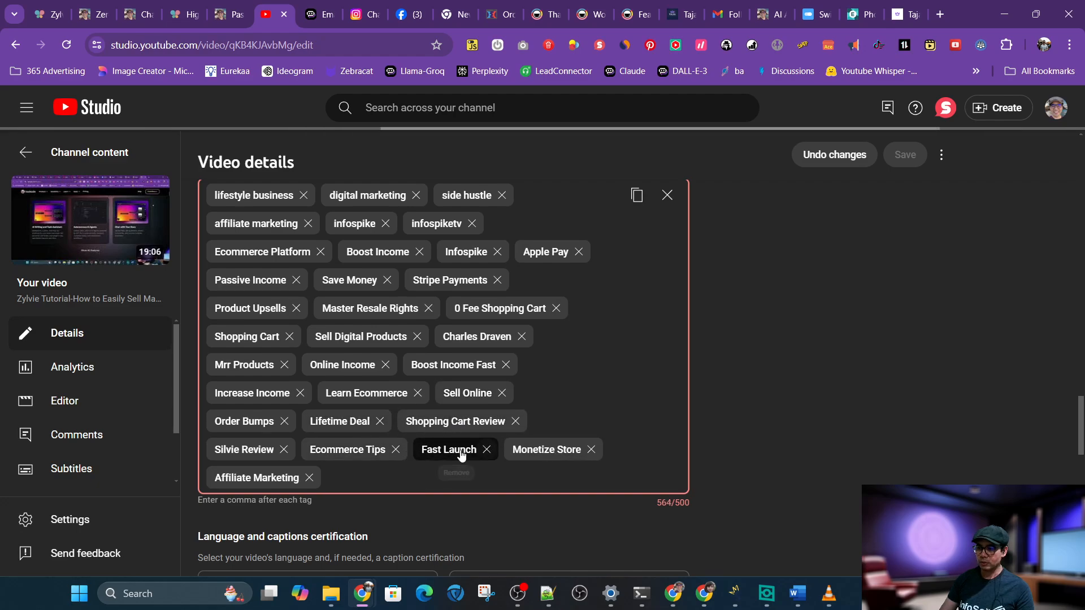
left_click(279, 455)
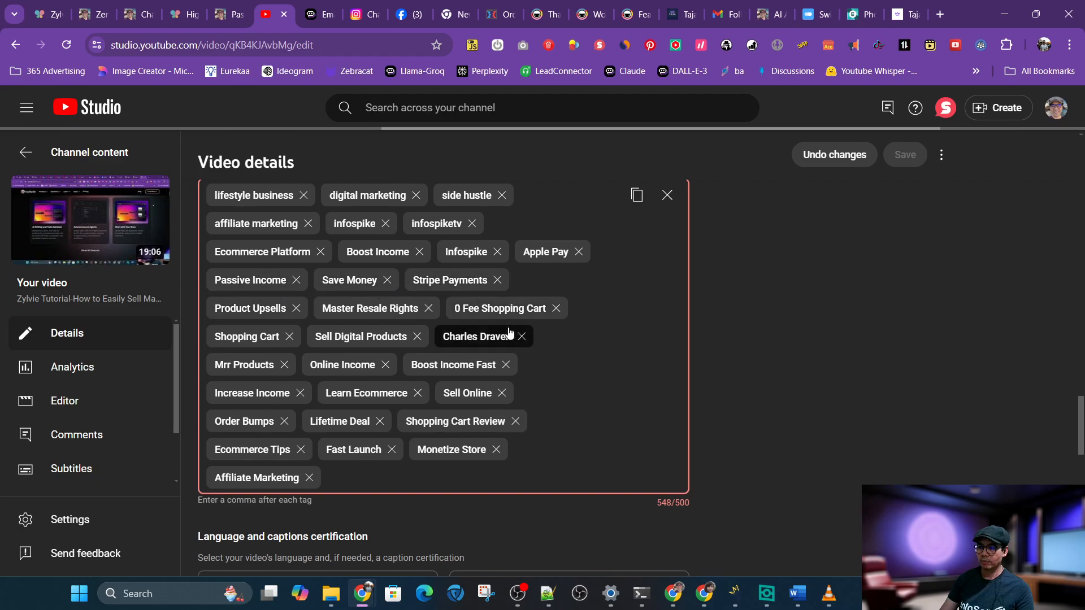
scroll(509, 334, "up", 2)
left_click(387, 398)
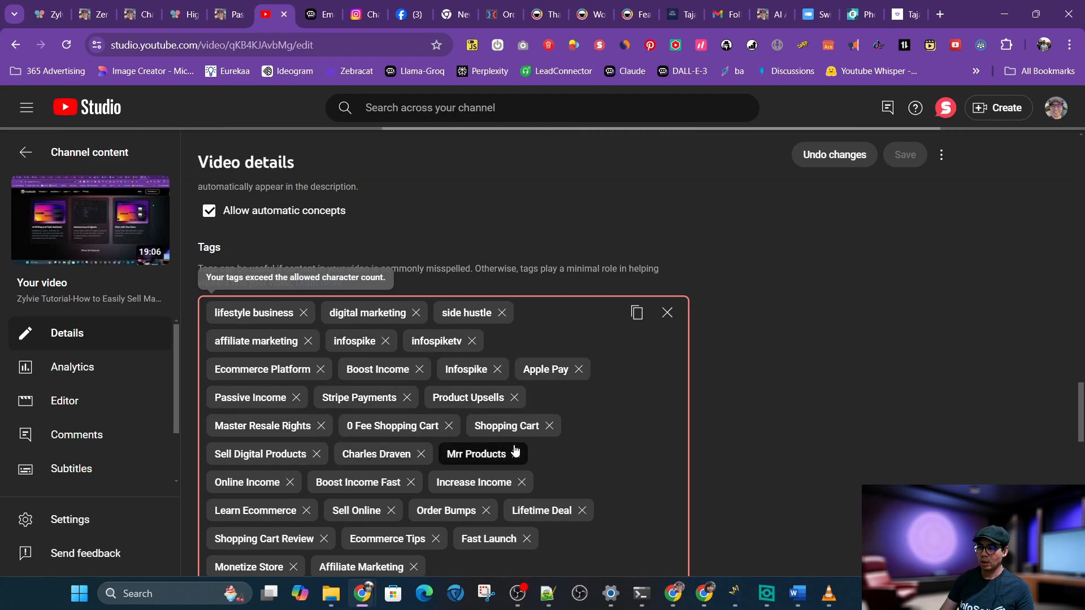
left_click(407, 397)
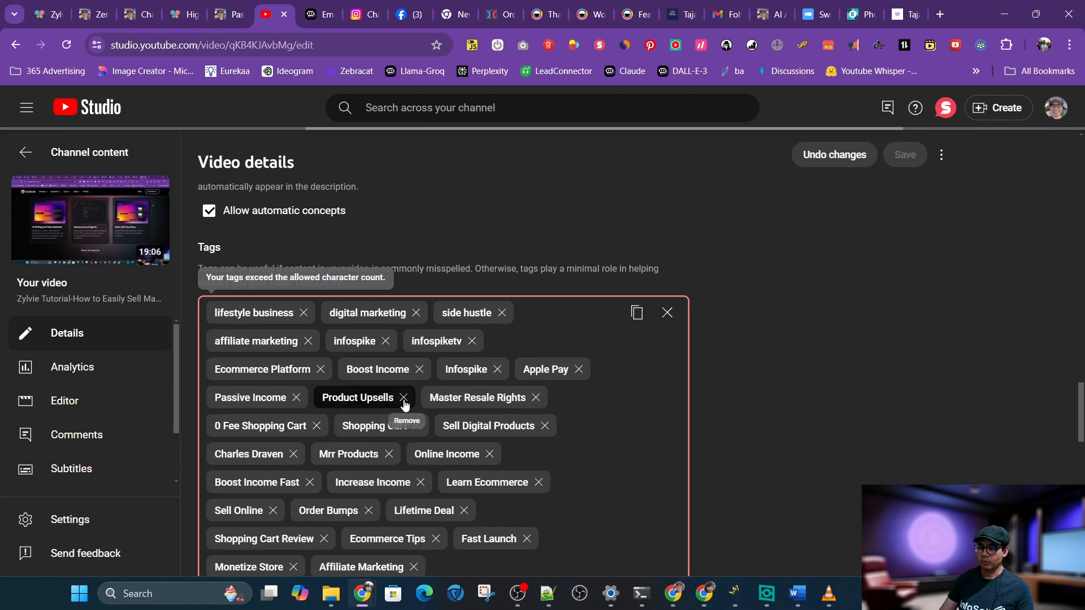
scroll(764, 382, "down", 2)
scroll(765, 381, "up", 2)
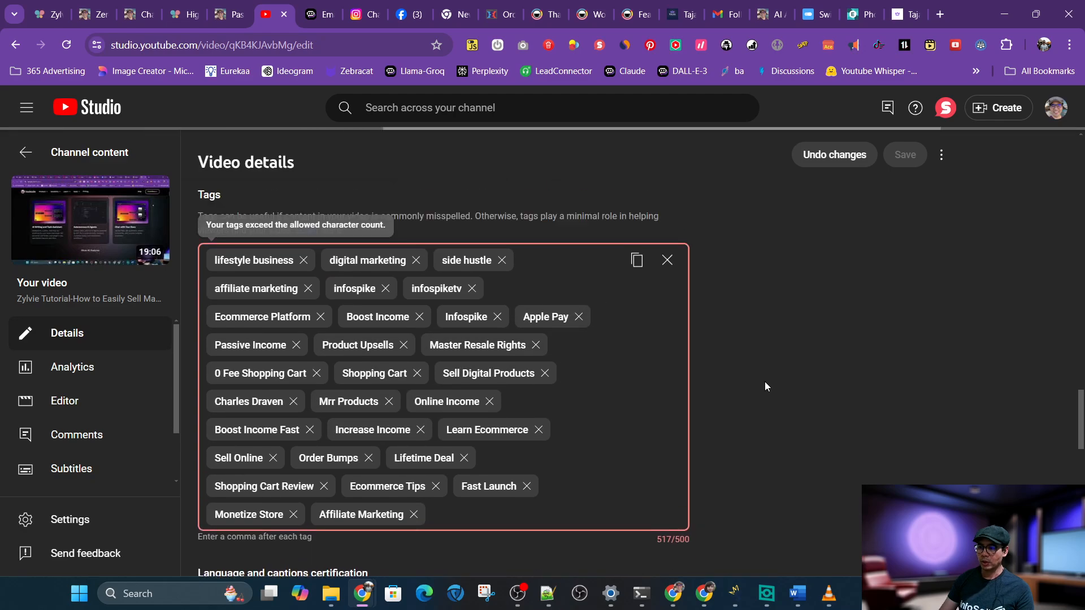
scroll(765, 387, "down", 2)
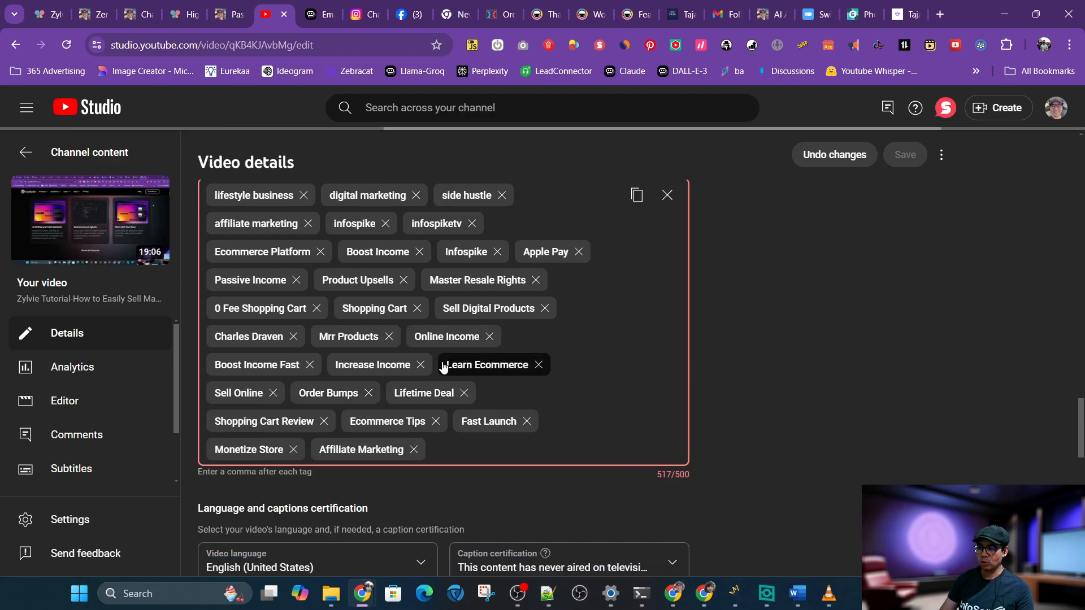
left_click(536, 366)
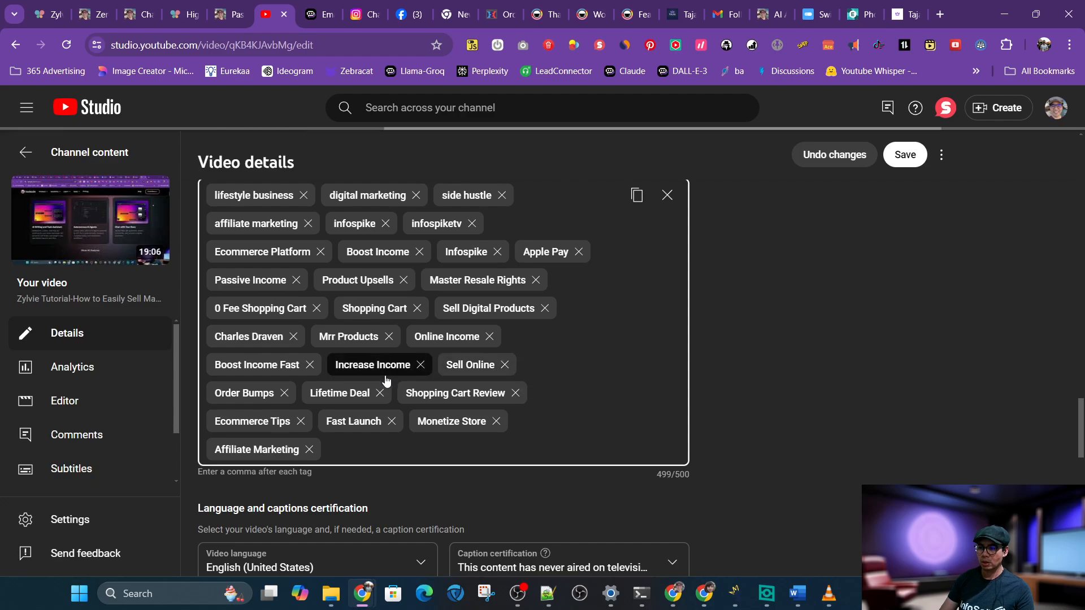
Add a "Zylvie tutorial" tag to the video's tags
type("Z")
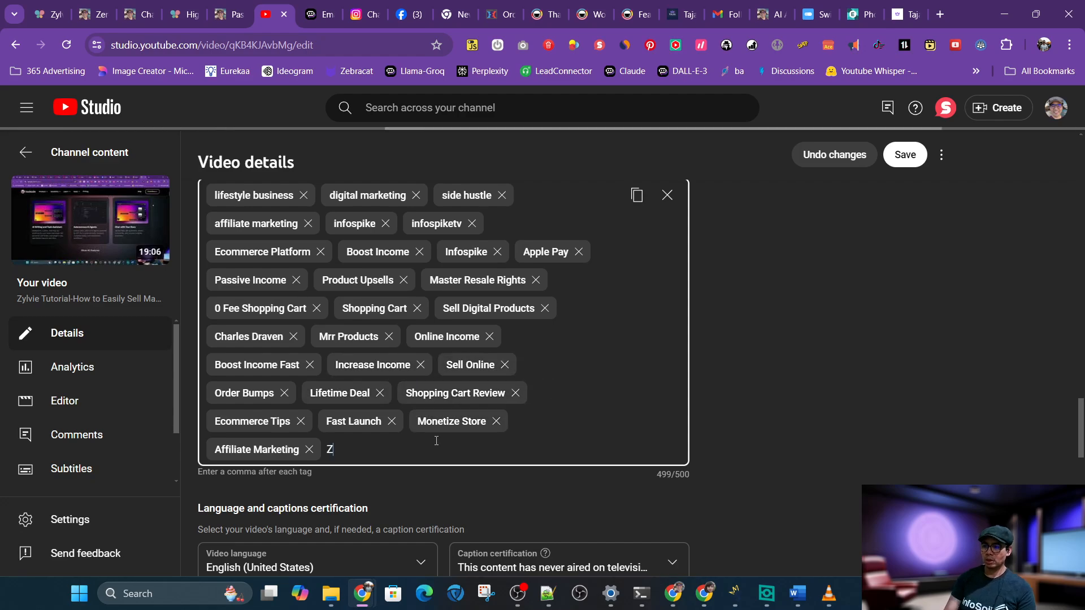
type("ylvie Tu")
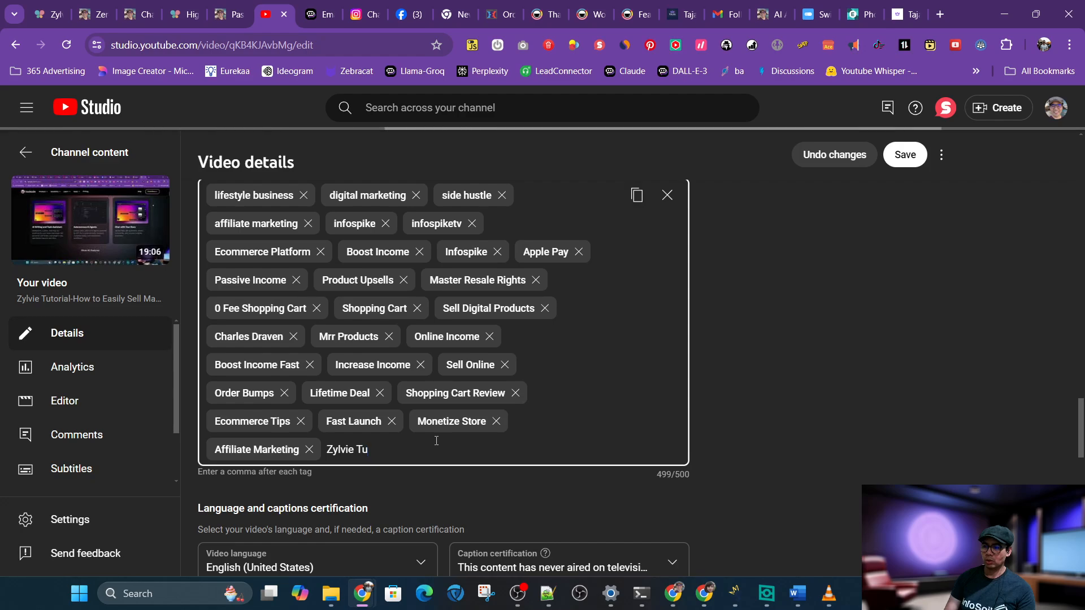
type("o")
key("BackSpace")
type("tuorial")
key("BackSpace")
type("orial")
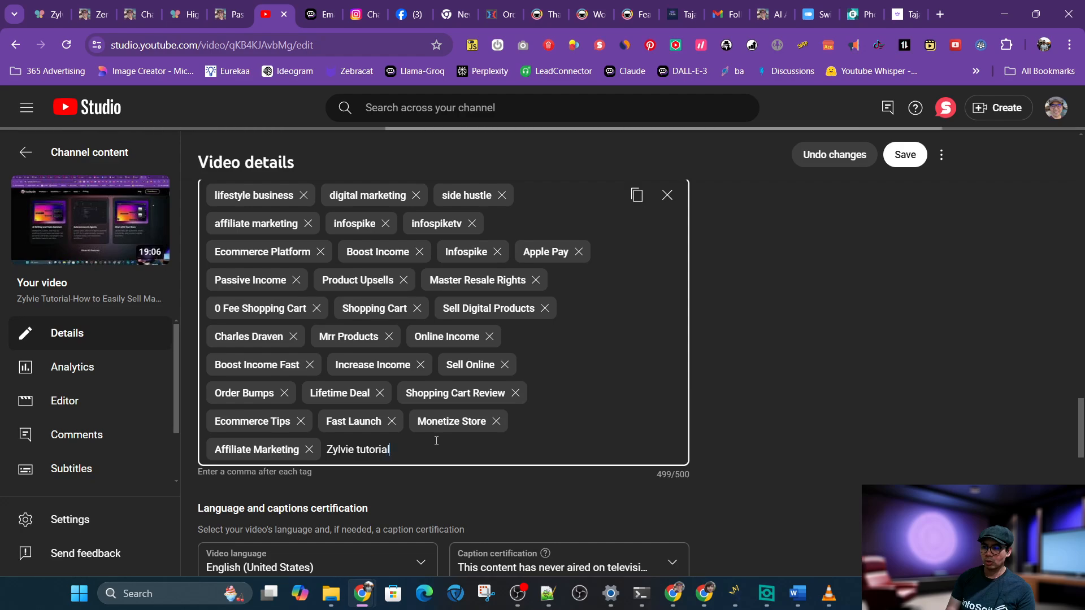
key("Return")
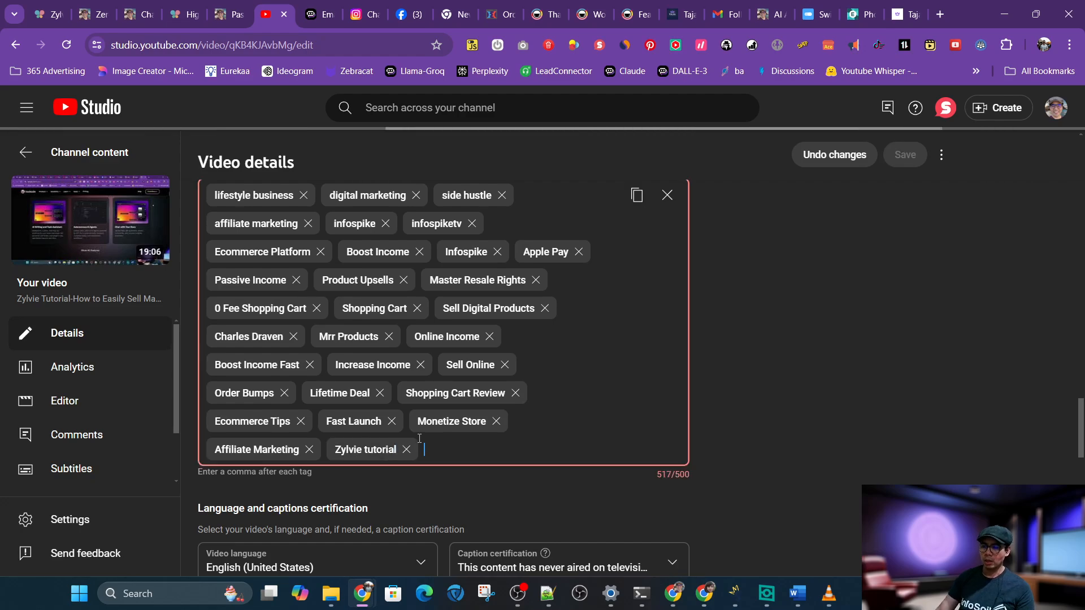
Remove the Fast Launch and Lifetime Deal tags and add a "Zylvie demo" tag
left_click(391, 421)
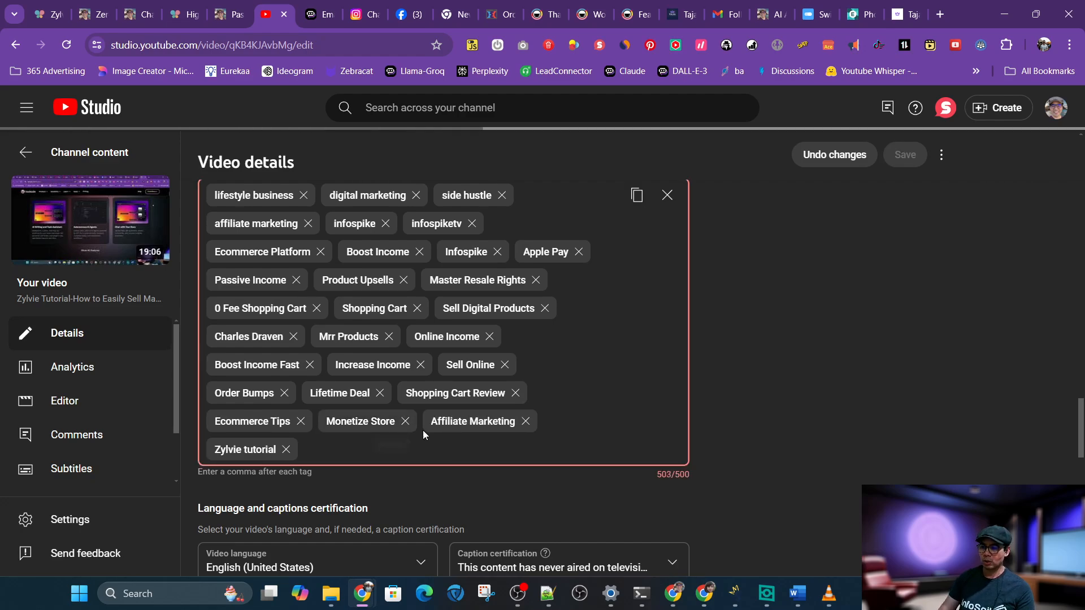
left_click(379, 393)
left_click(560, 425)
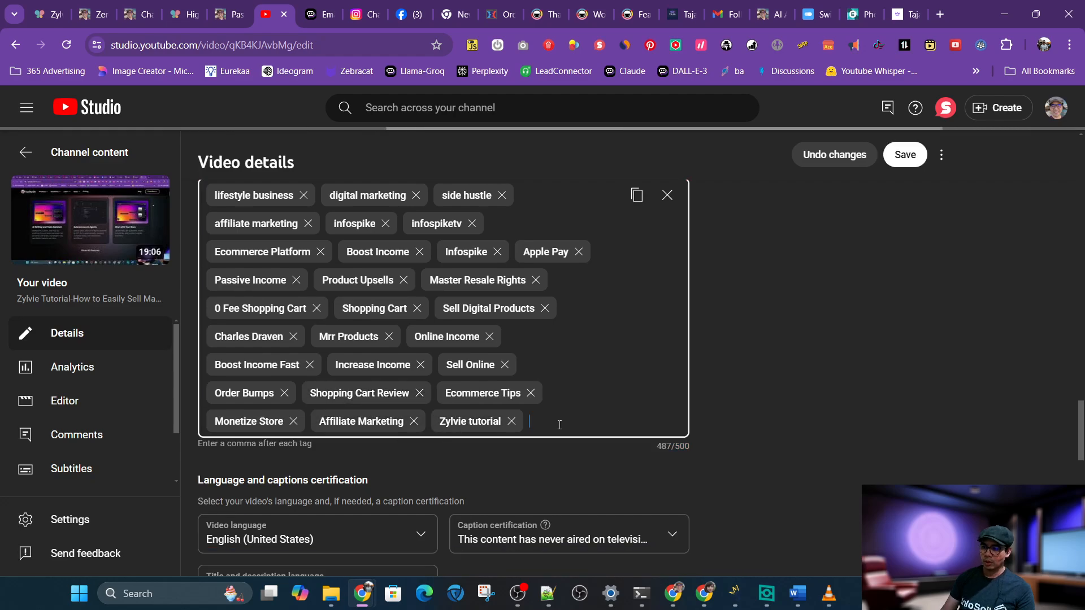
type("Zylvie demo")
key("Return")
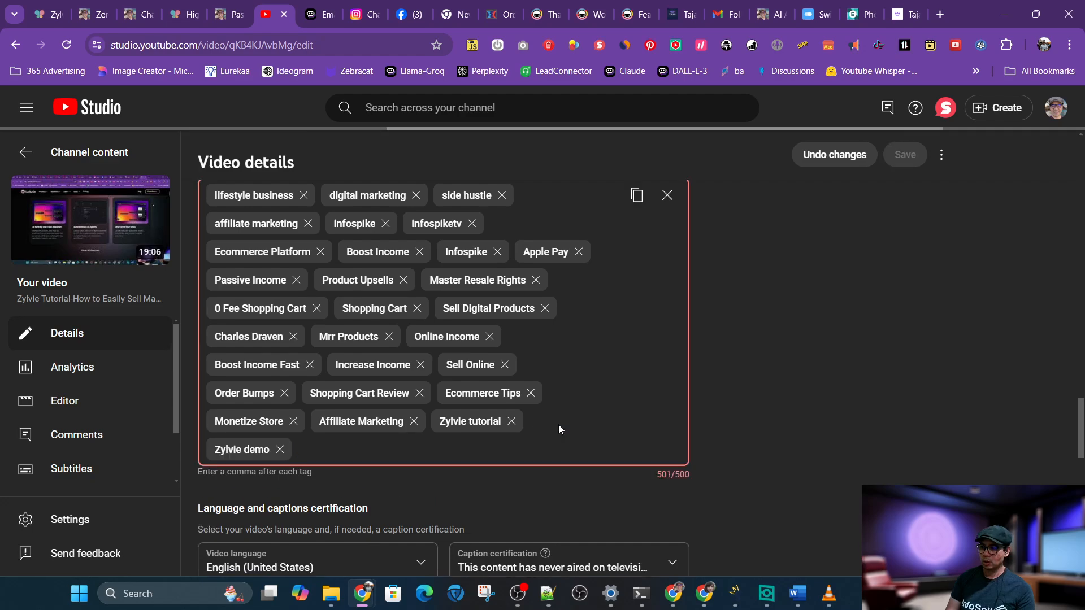
Remove the Boost Income Fast tag and add a "Zylvie MRR" tag
left_click(307, 366)
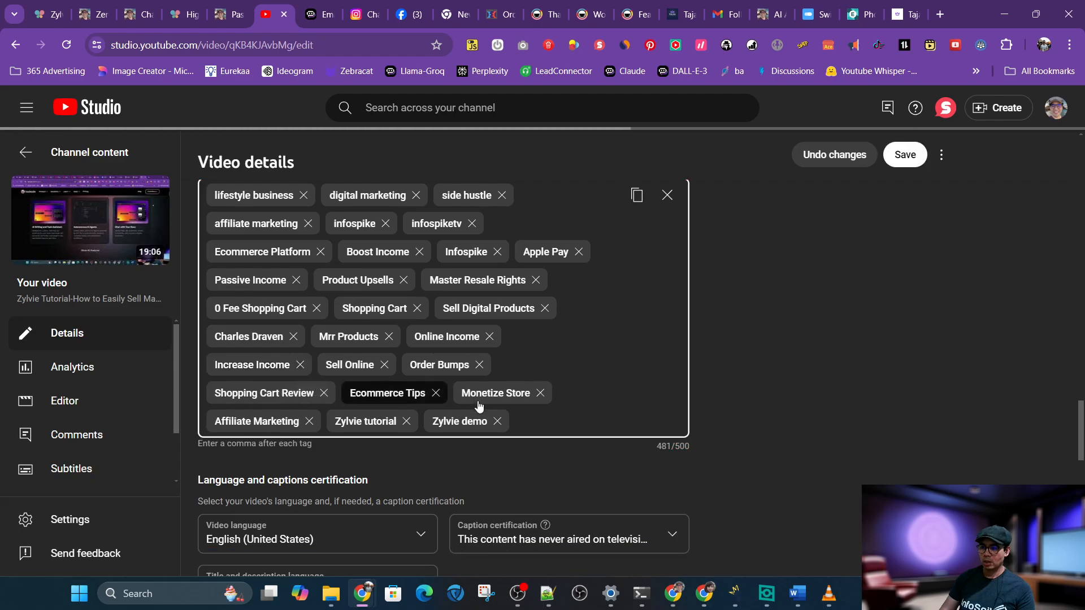
left_click(553, 424)
type("Z")
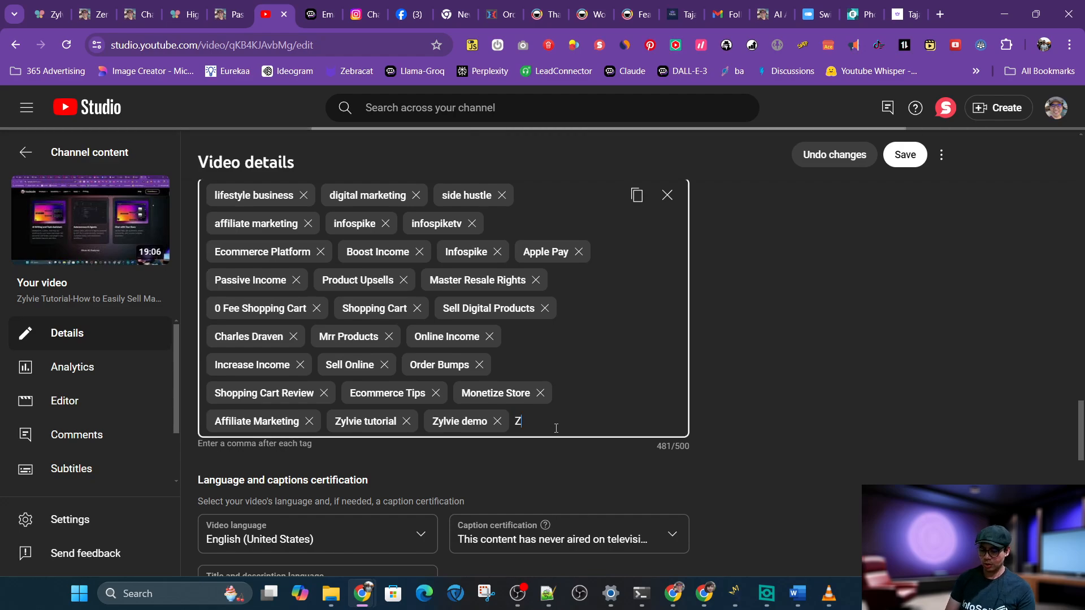
type("ylvie MRR")
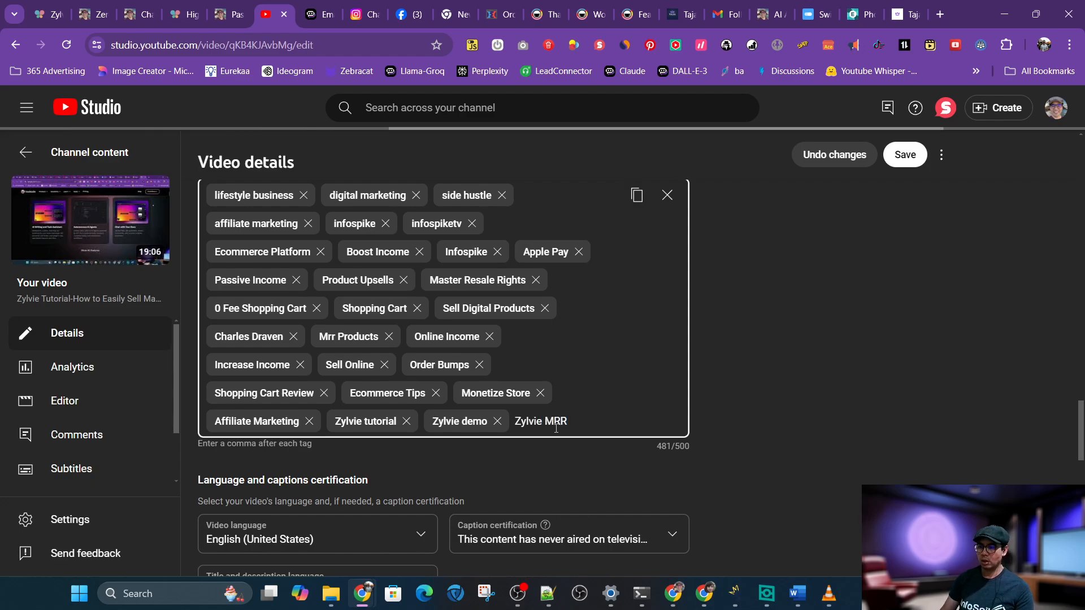
key("comma")
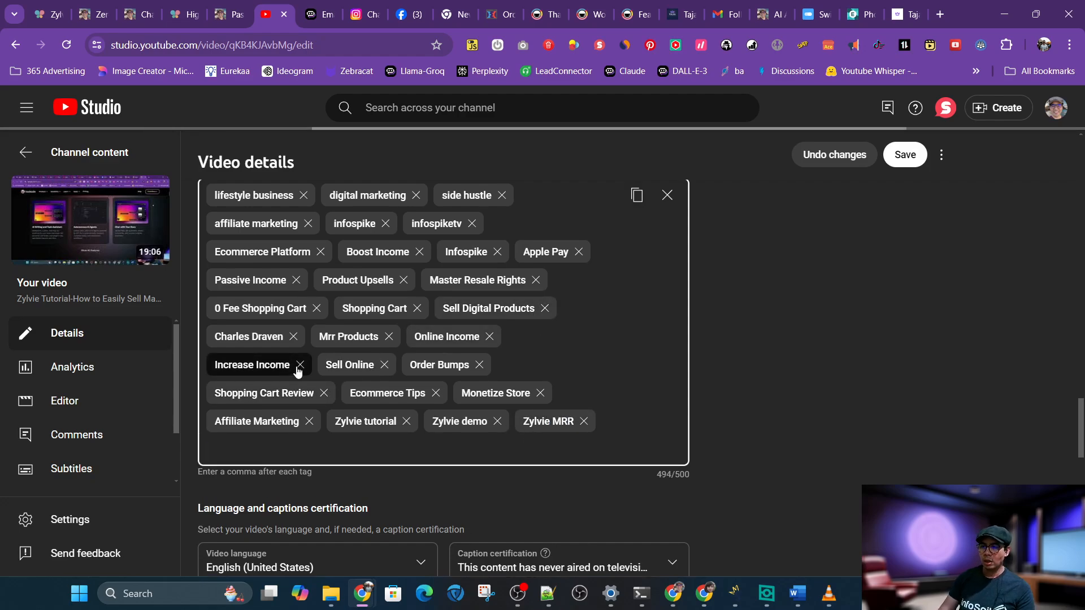
Remove the Increase Income tag and add an "MRR cart" tag
left_click(300, 364)
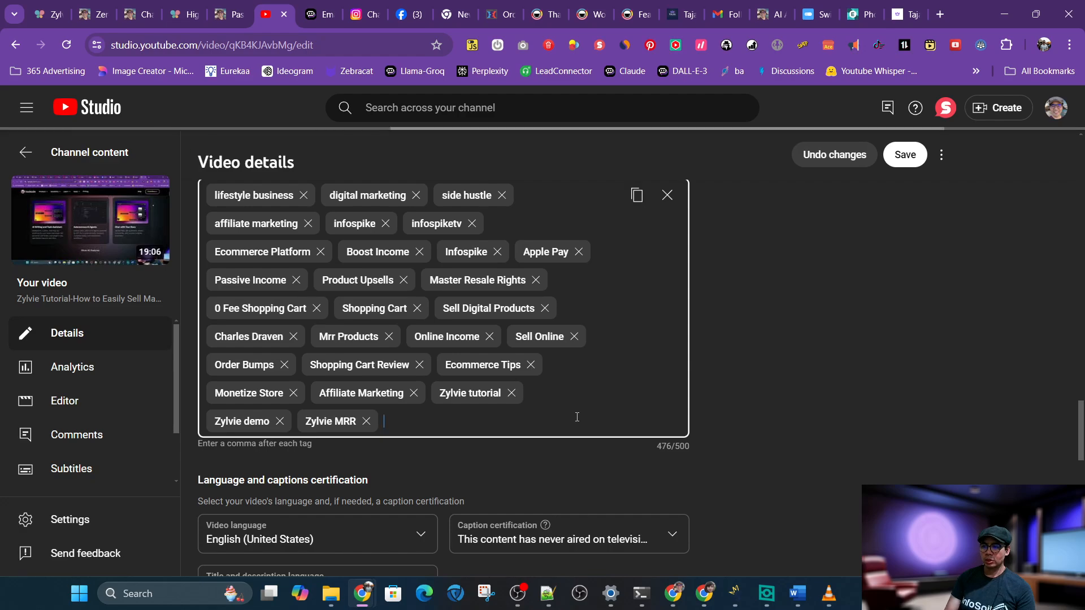
key("BackSpace")
type("c")
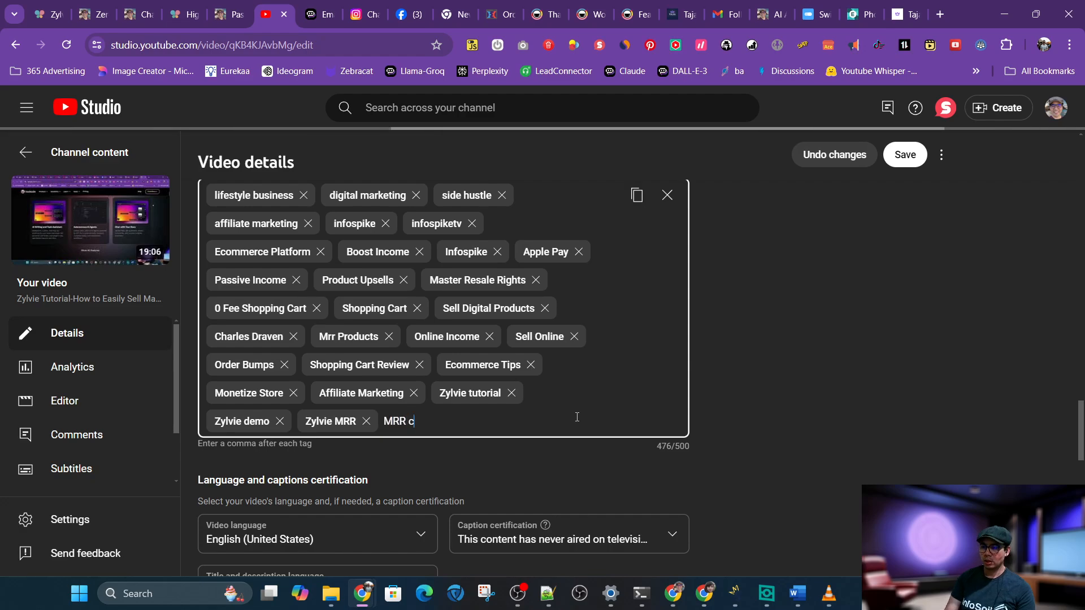
type("art")
key("Return")
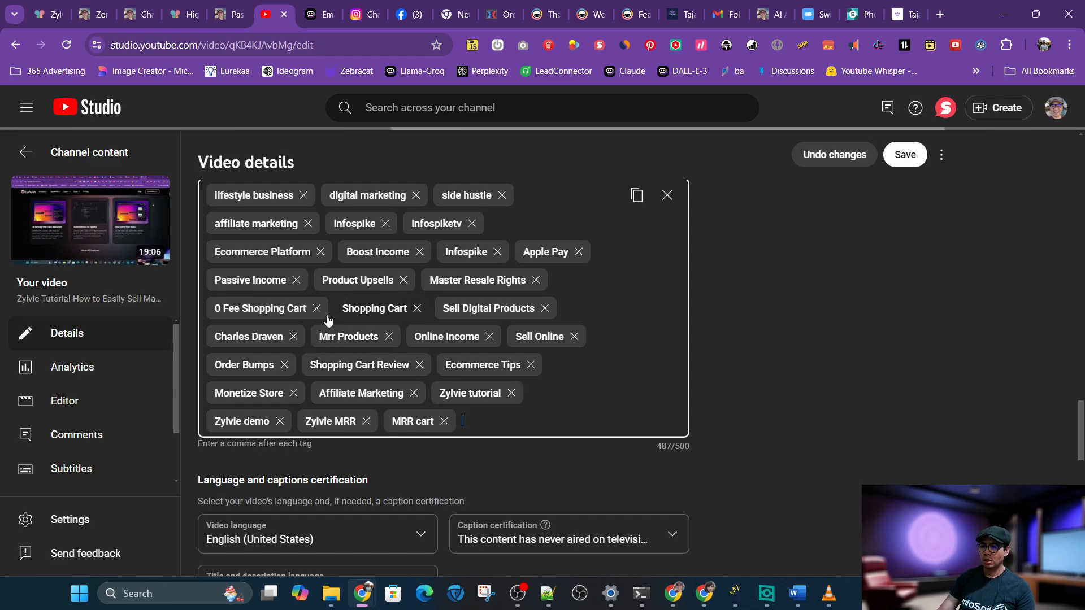
Remove the Shopping Cart tag from the video's tags
left_click(417, 308)
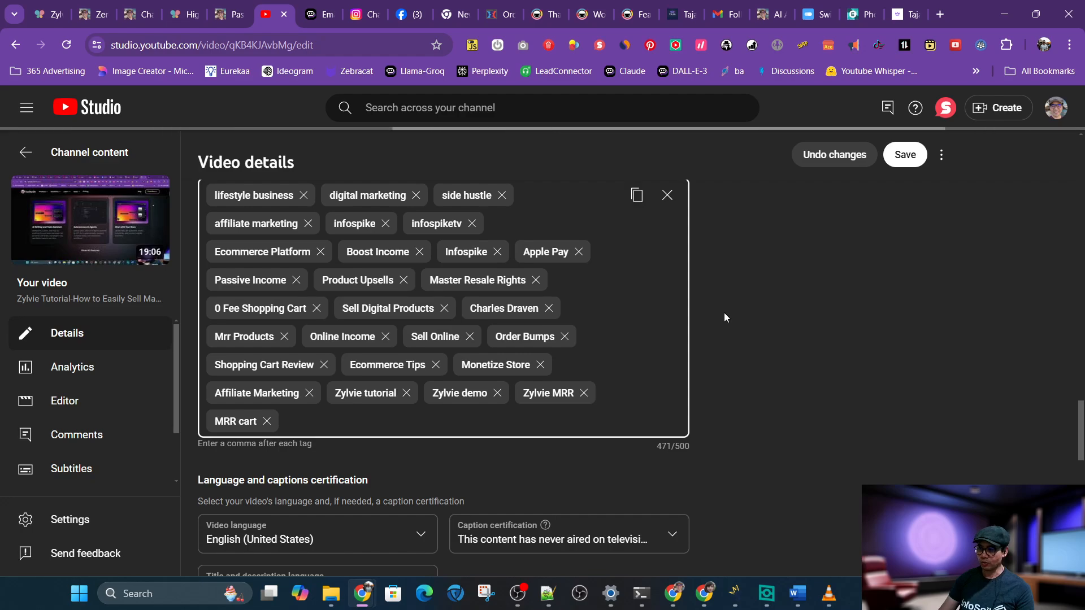
scroll(731, 326, "up", 2)
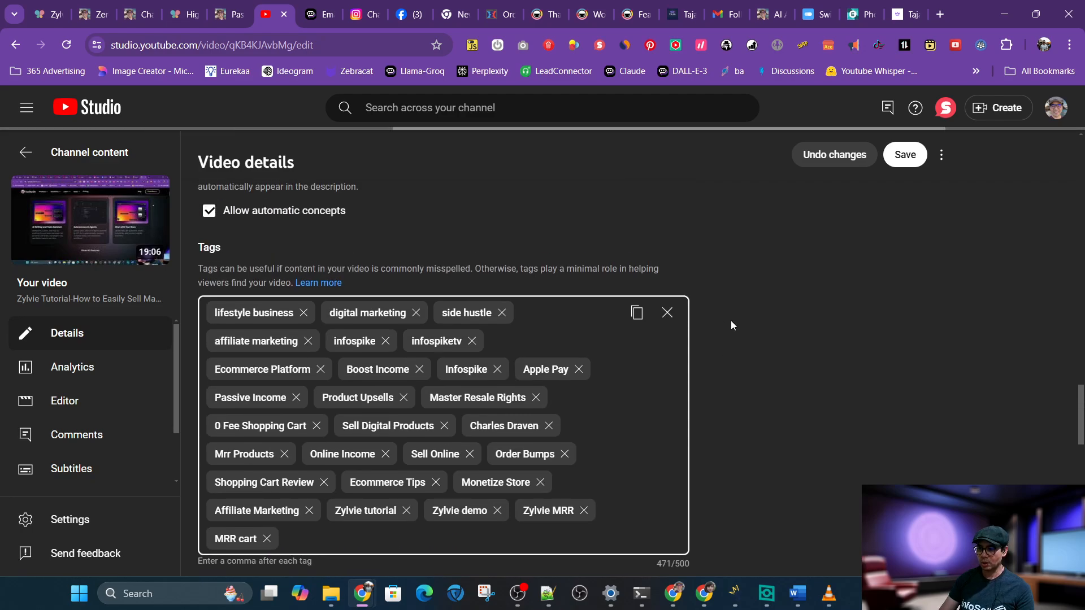
scroll(731, 321, "down", 2)
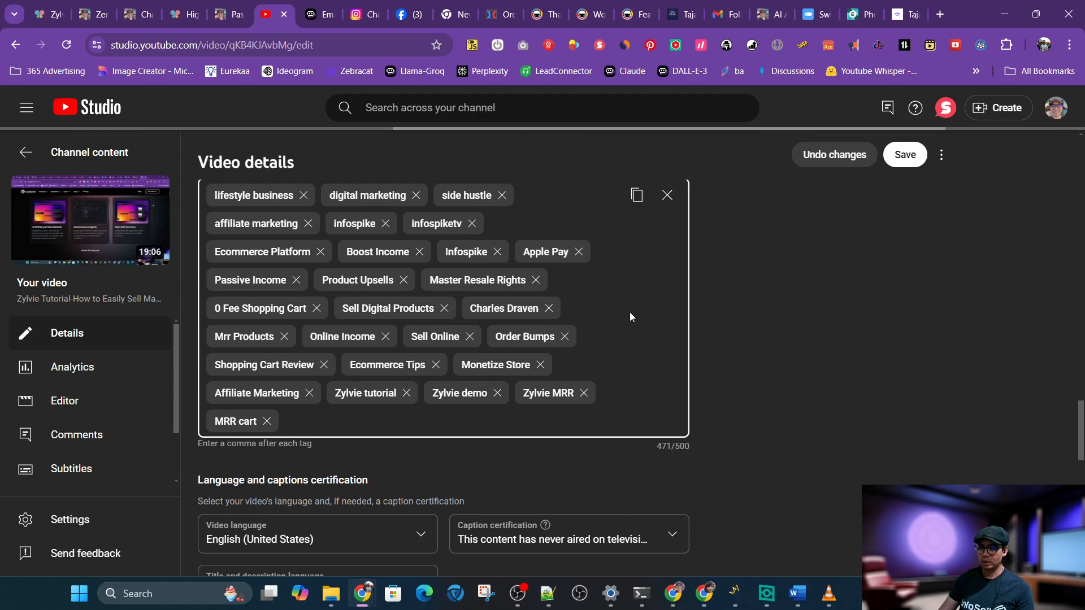
scroll(808, 348, "down", 10)
scroll(809, 354, "up", 15)
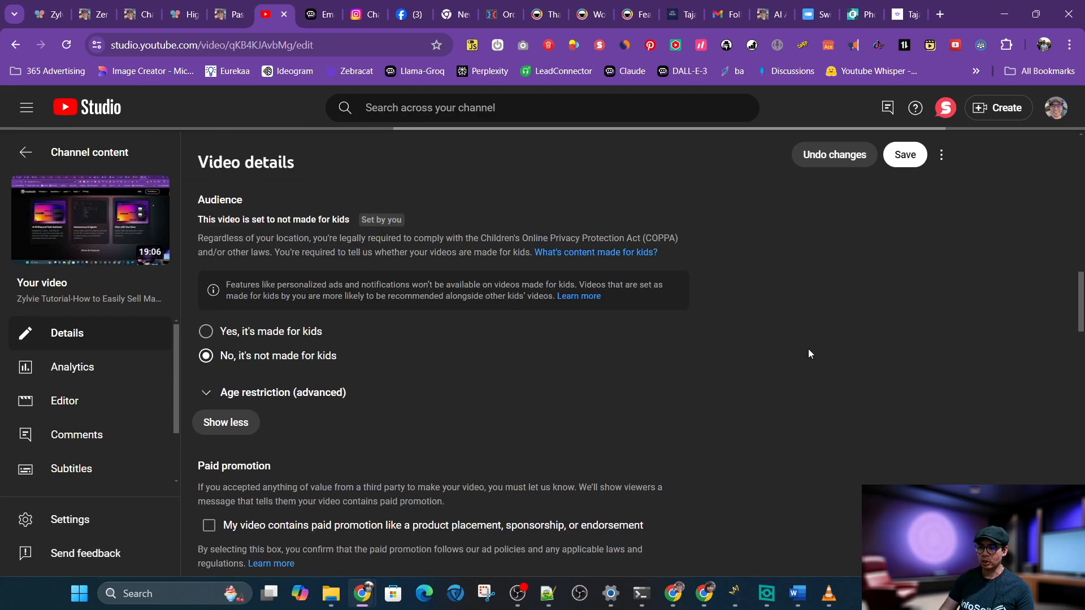
Switch to the Taja AI optimizer and generate more thumbnail visuals
left_click(687, 17)
scroll(801, 300, "down", 2)
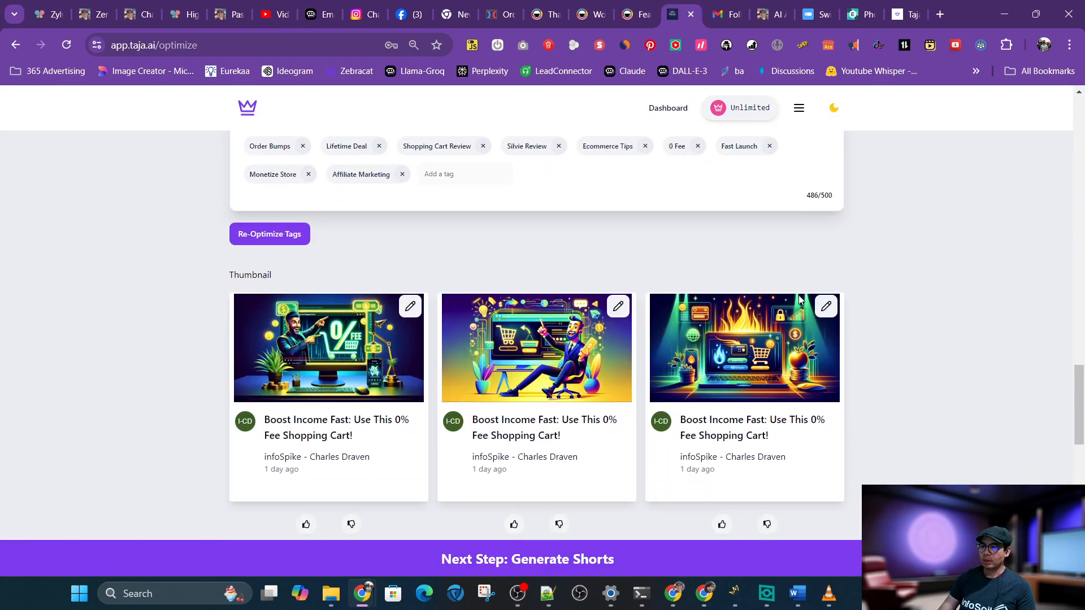
scroll(800, 300, "down", 2)
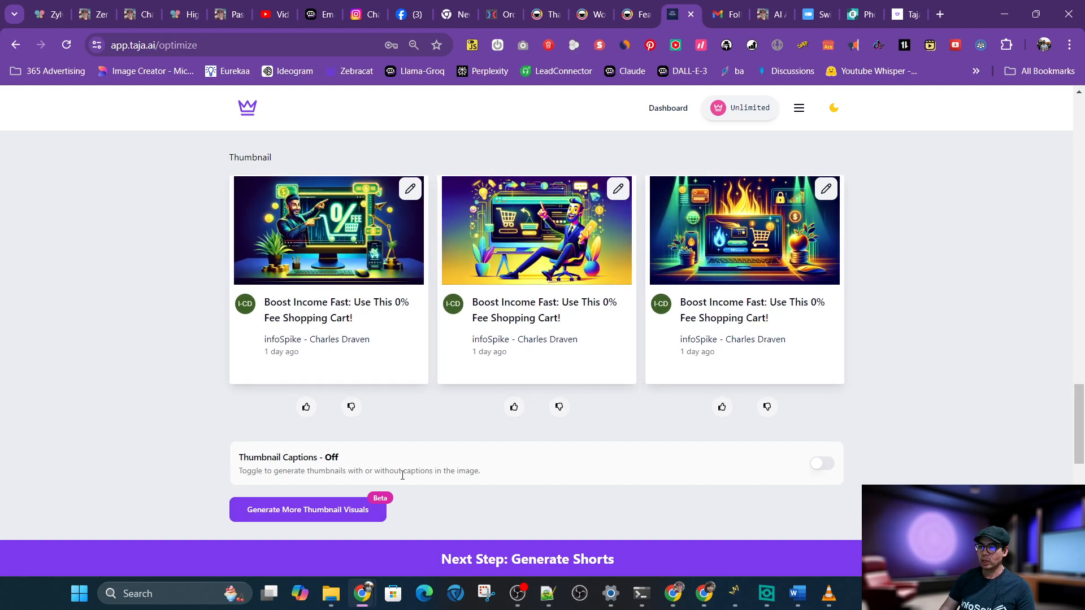
left_click(335, 508)
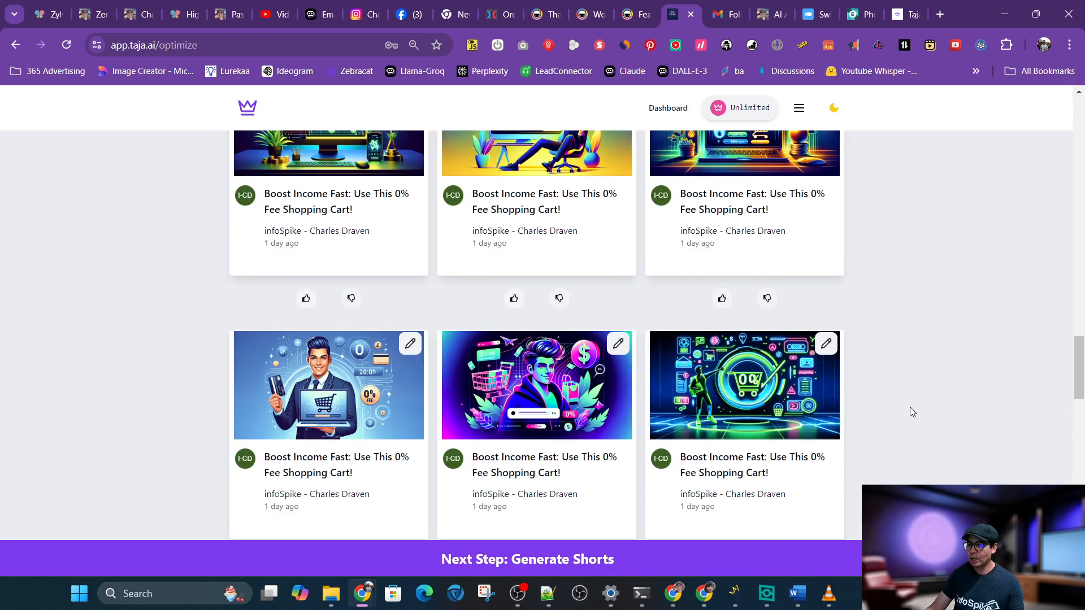
Browse through the generated thumbnail images
scroll(910, 407, "up", 2)
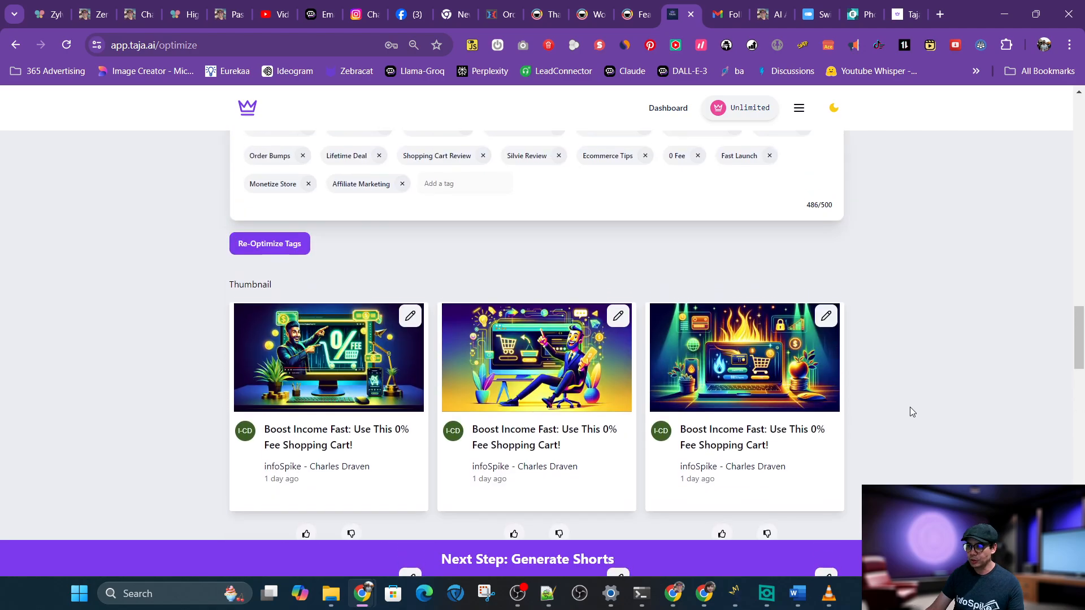
scroll(910, 407, "down", 2)
scroll(910, 407, "up", 2)
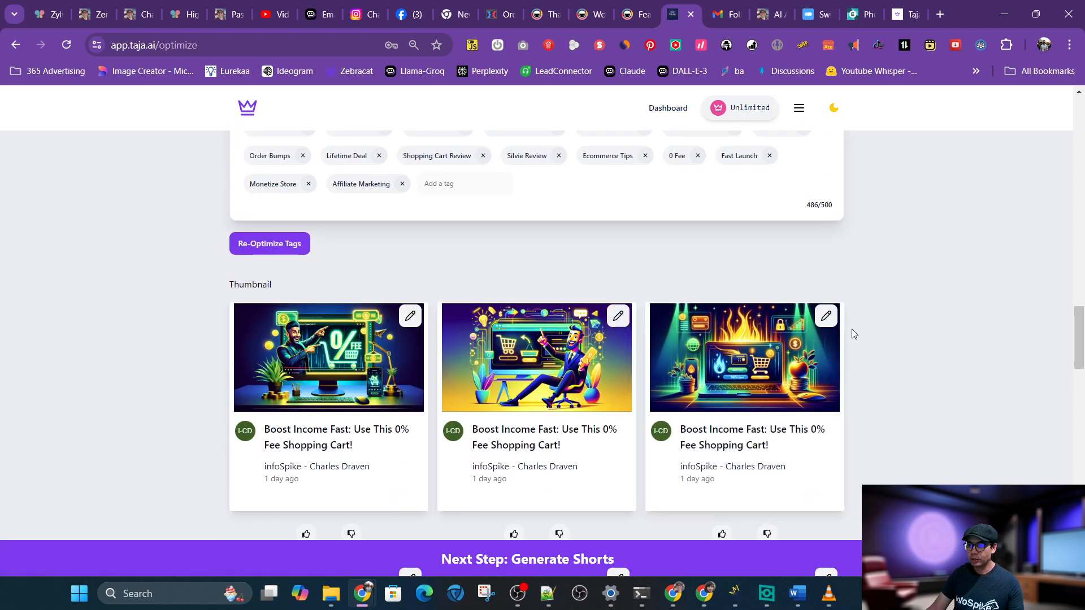
scroll(851, 329, "down", 4)
scroll(854, 334, "up", 2)
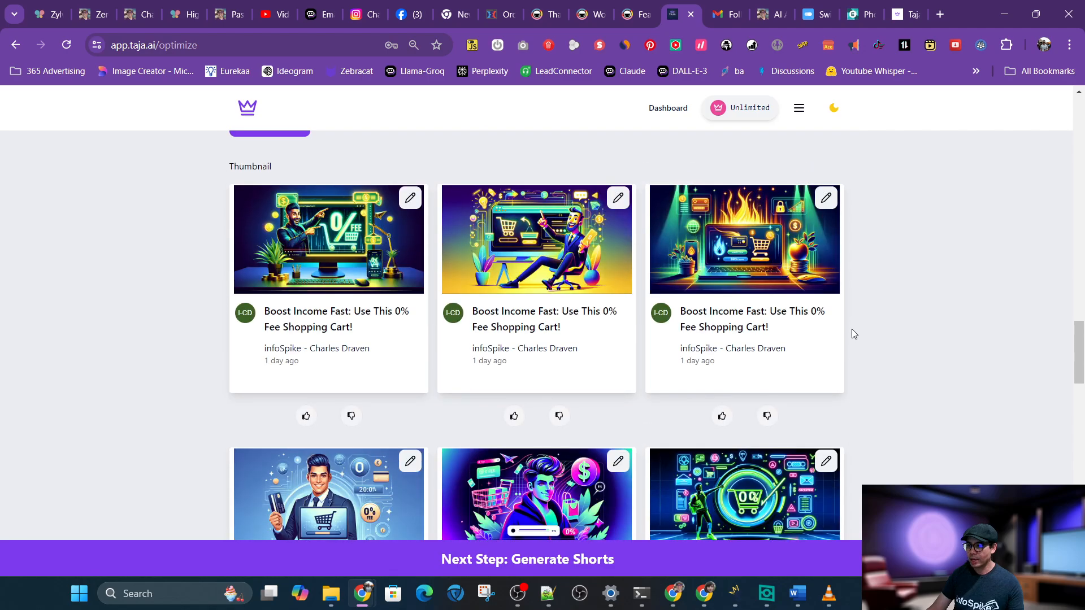
scroll(853, 334, "up", 2)
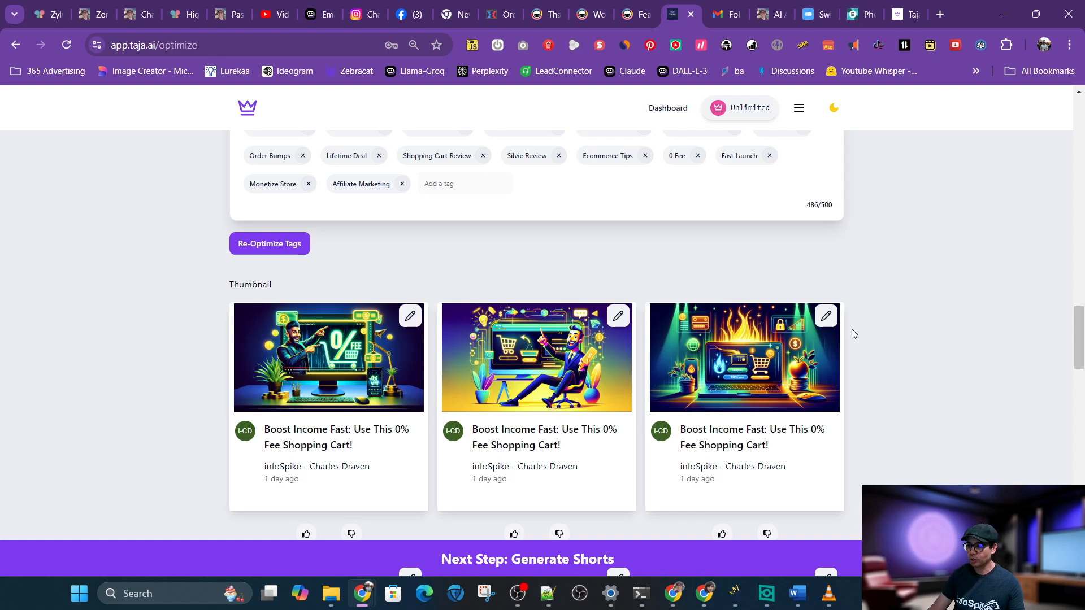
scroll(853, 334, "down", 2)
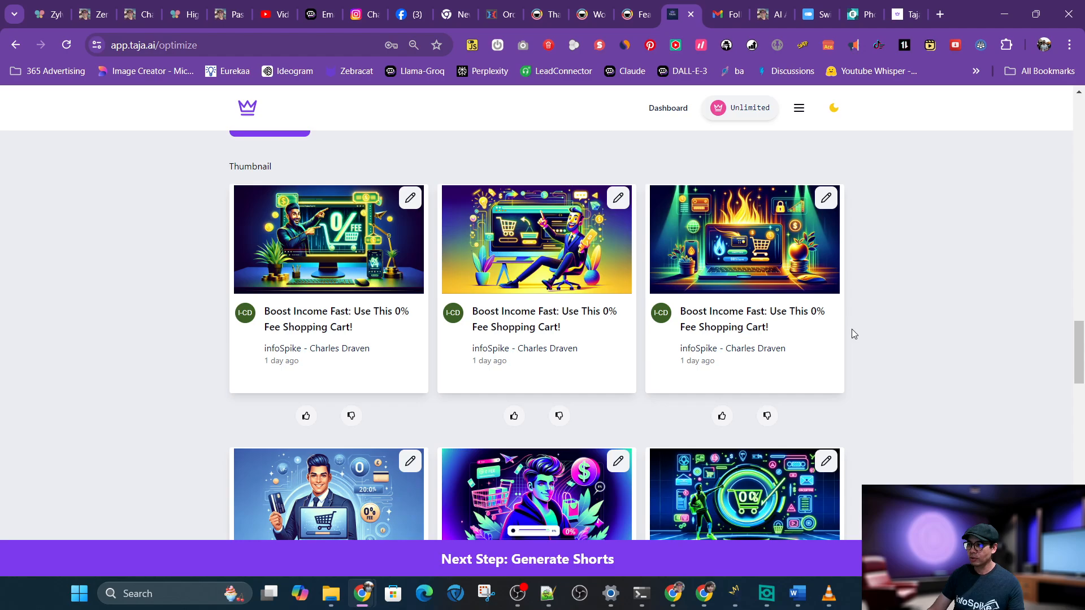
scroll(853, 334, "down", 2)
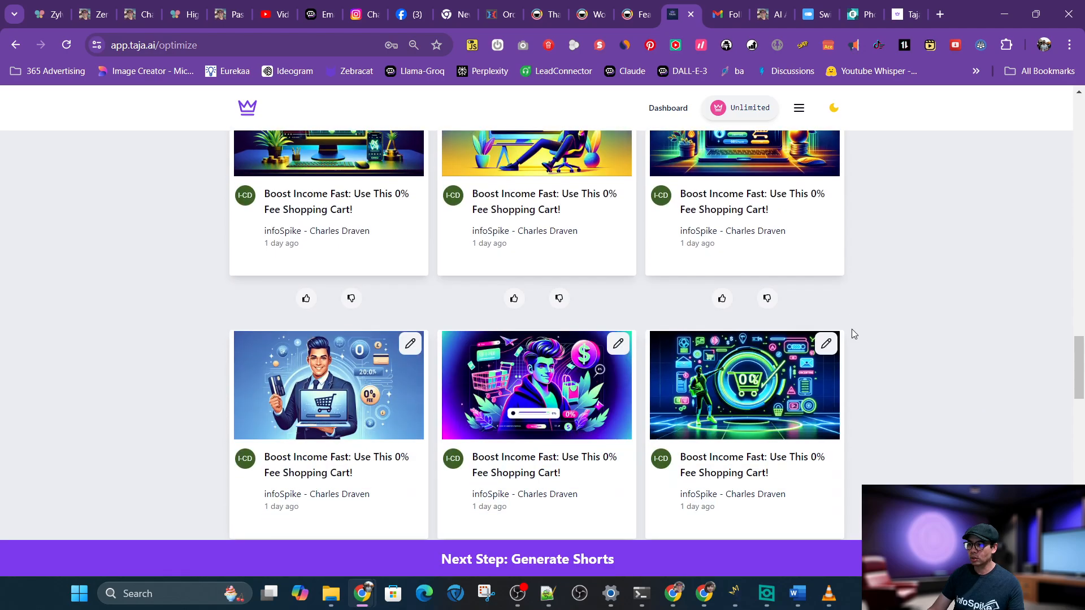
scroll(853, 333, "down", 4)
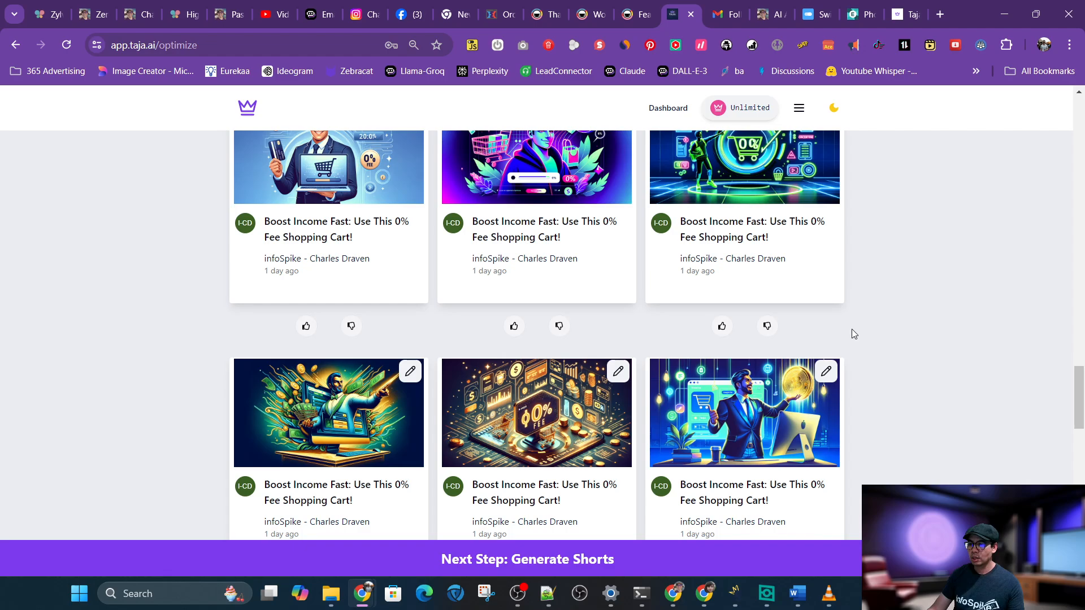
scroll(853, 329, "down", 2)
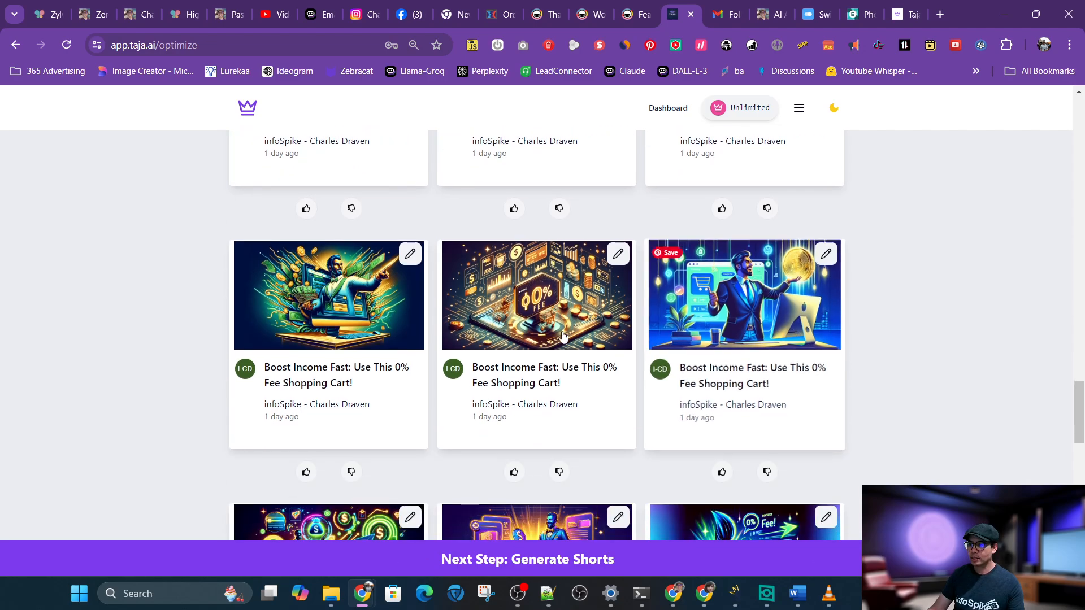
scroll(858, 329, "down", 2)
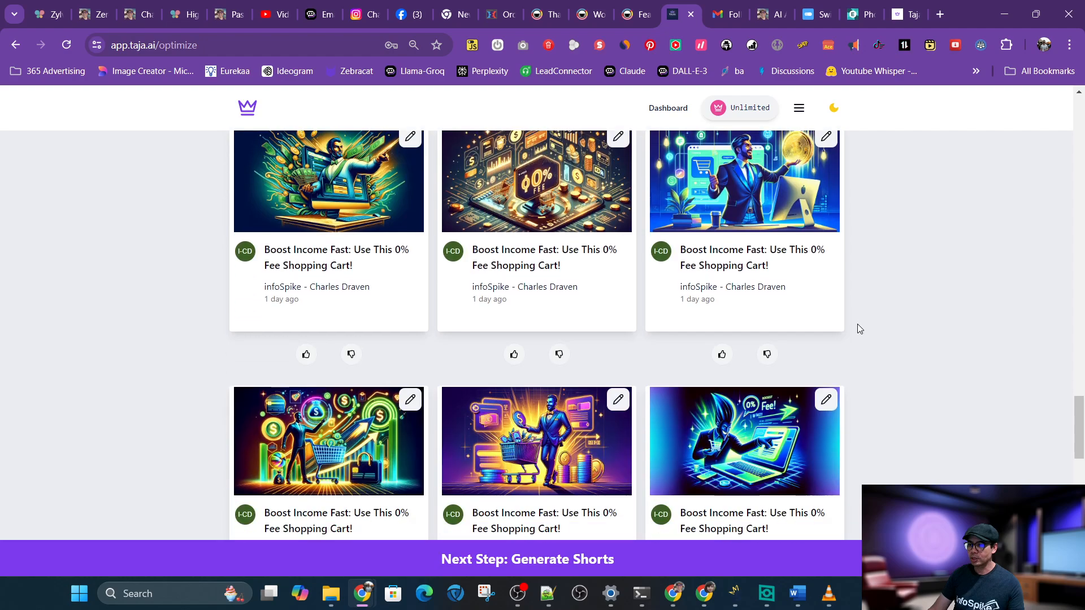
scroll(858, 329, "down", 2)
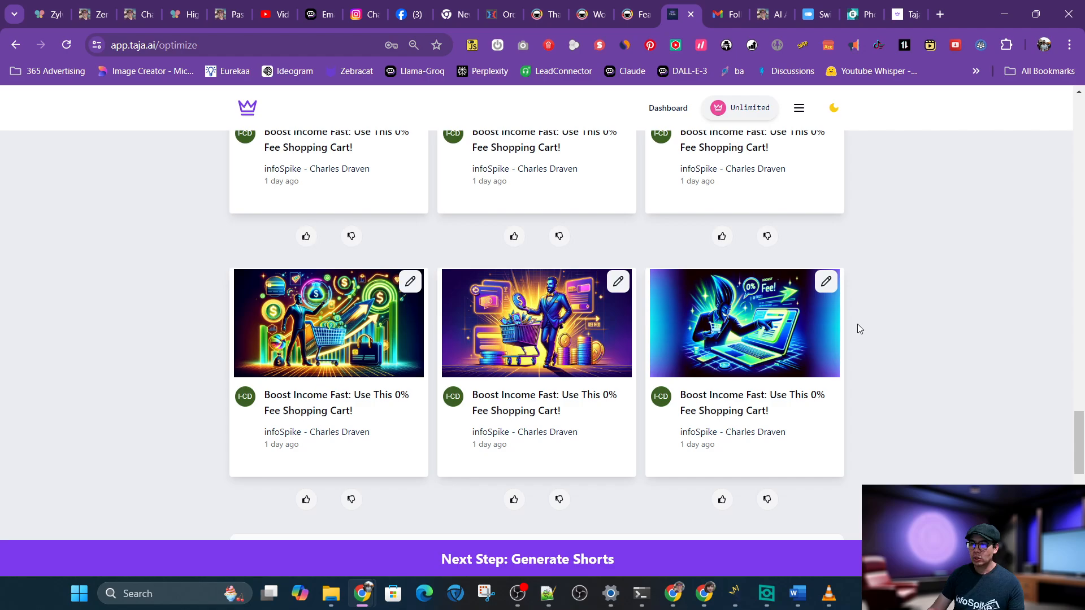
scroll(858, 329, "up", 4)
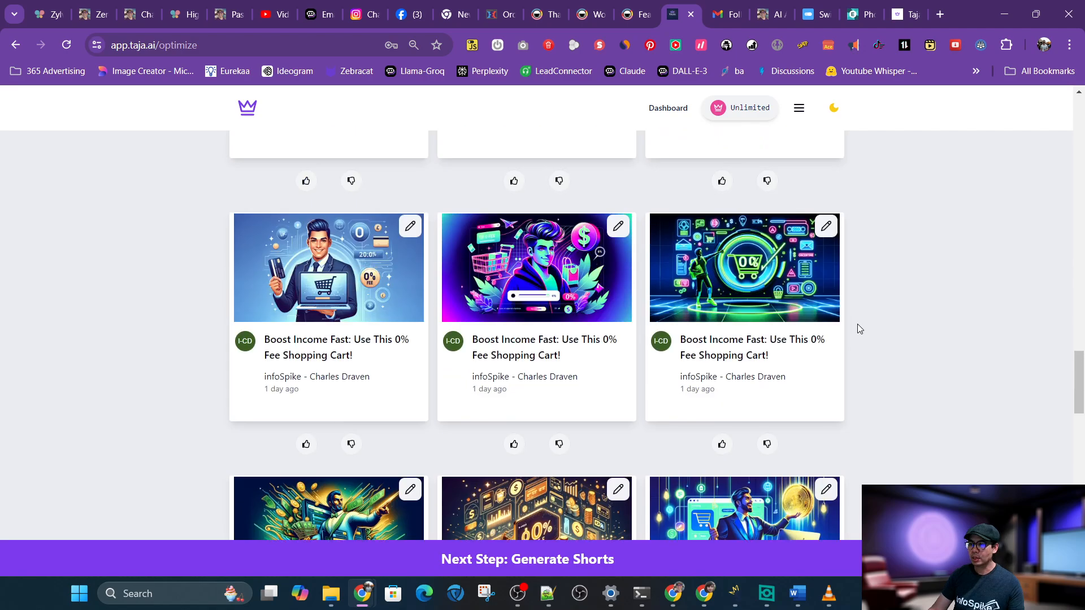
scroll(858, 329, "up", 5)
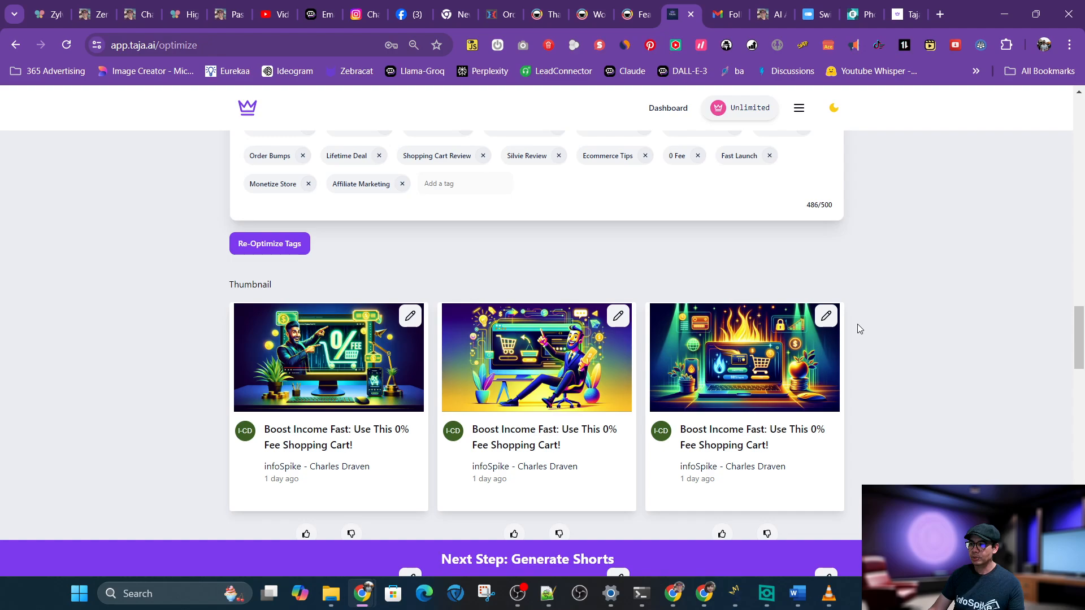
Open the fiery laptop thumbnail's preview and download the image
left_click(750, 365)
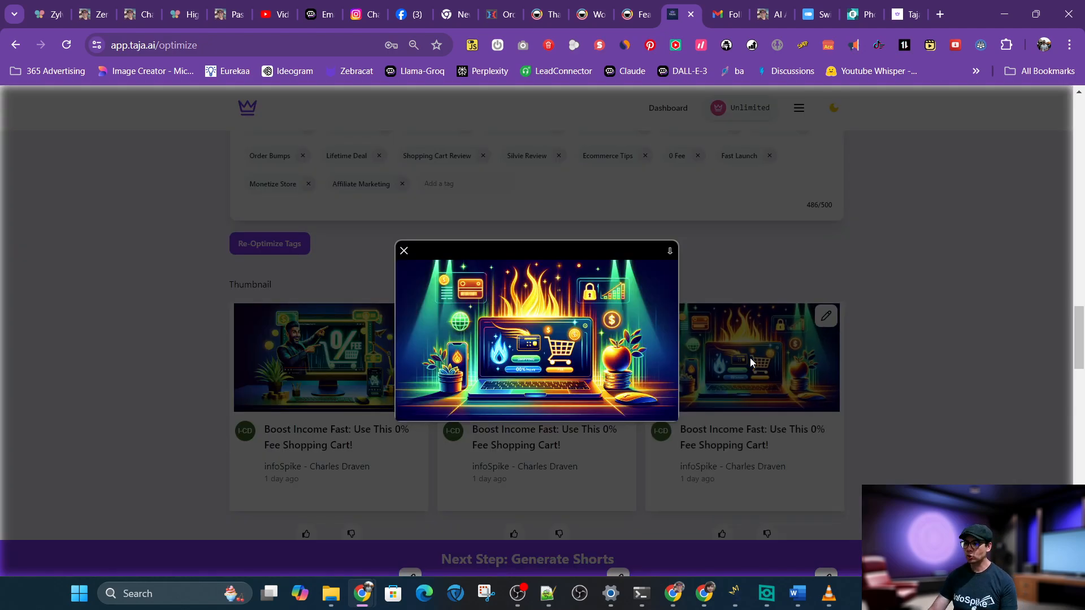
left_click(670, 252)
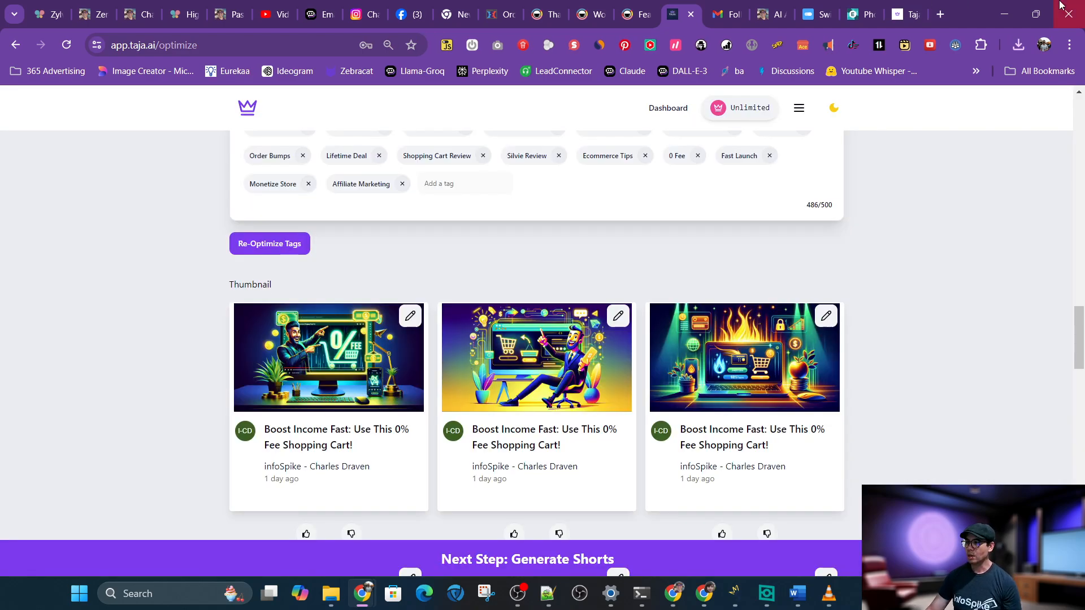
Switch to Pixlr Editor and open the Zylvie-tutorial-mrr.png thumbnail image
left_click(850, 22)
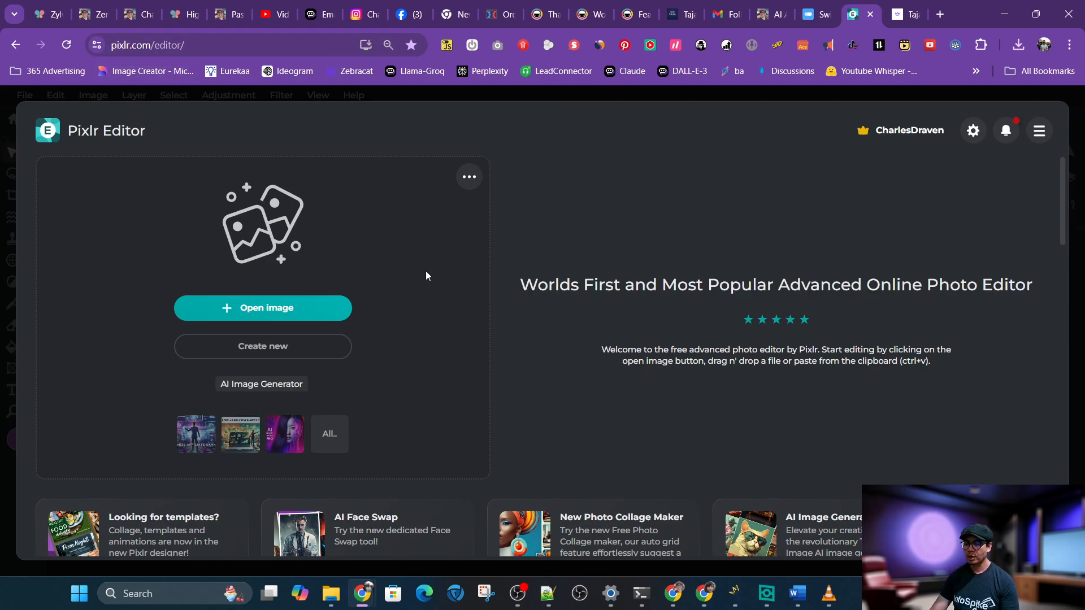
left_click(200, 436)
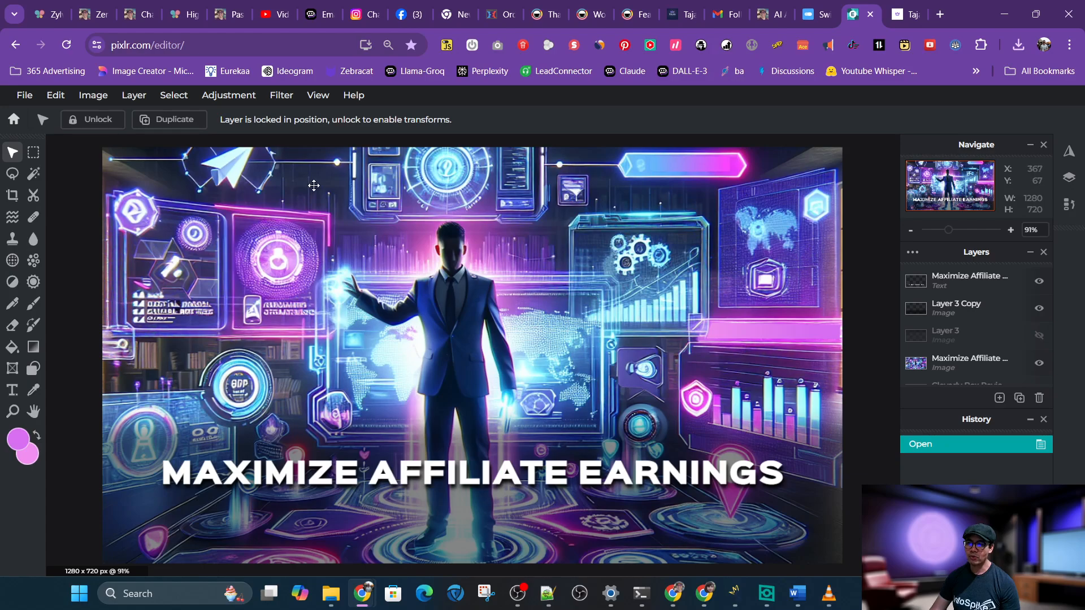
left_click(12, 120)
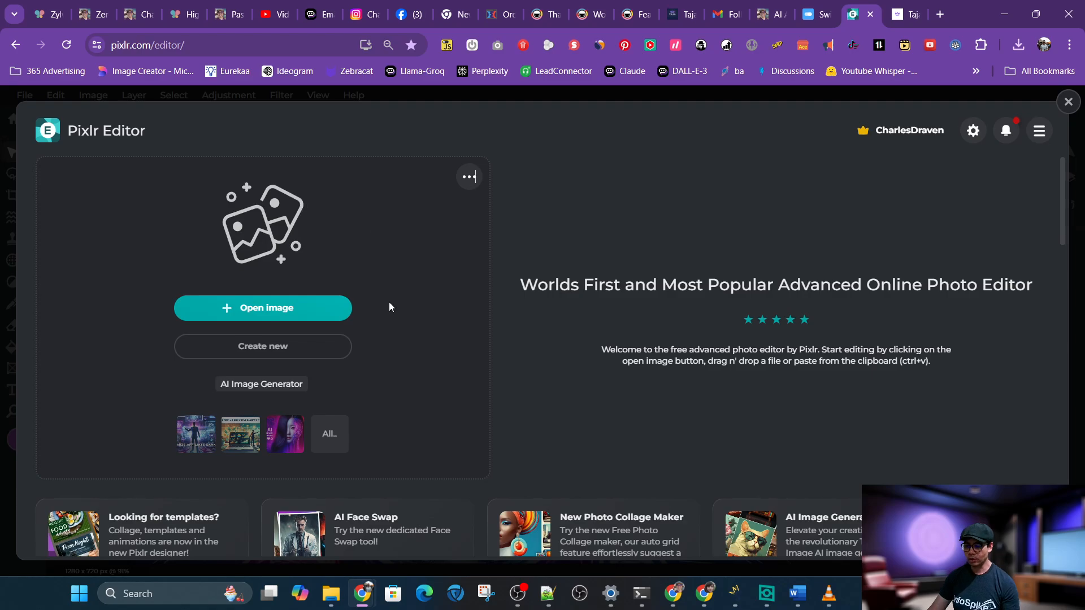
key("ctrl+o")
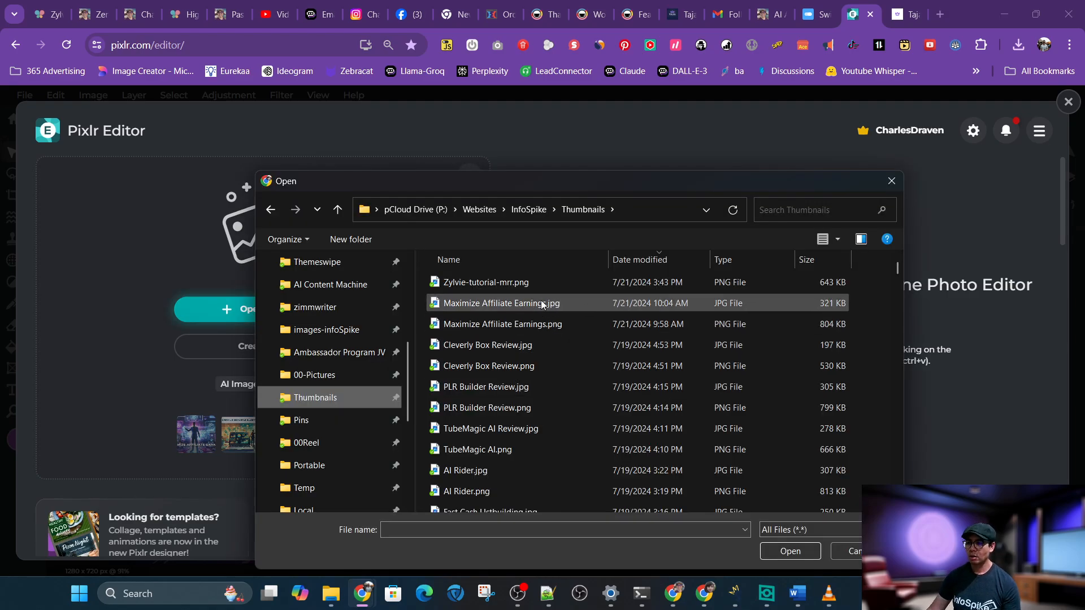
double_click(520, 282)
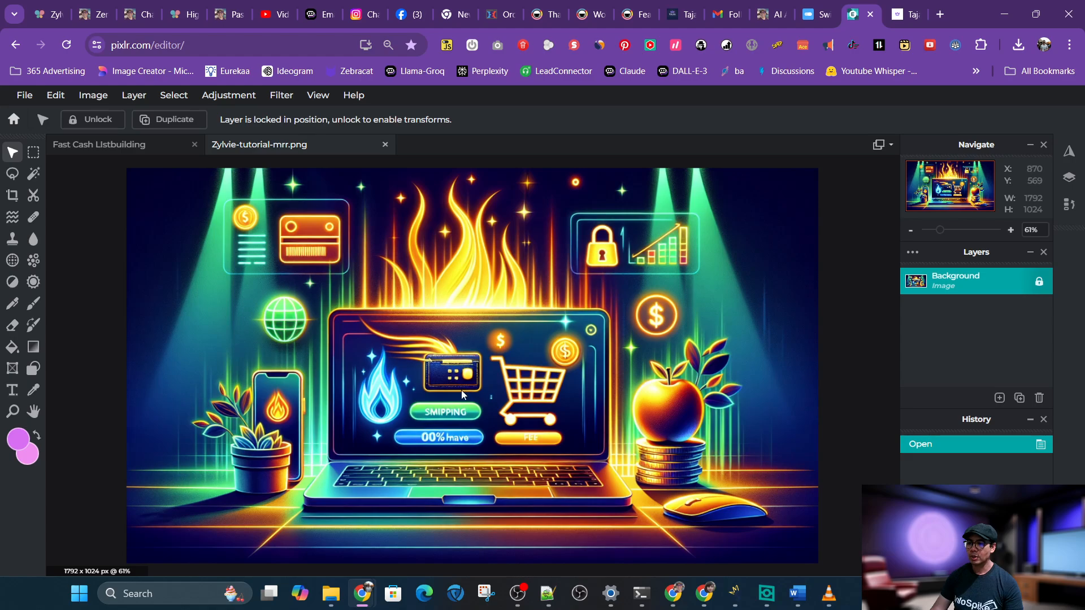
Try Hue and saturation adjustments on the image's master, red and yellow ranges, then cancel
left_click(239, 98)
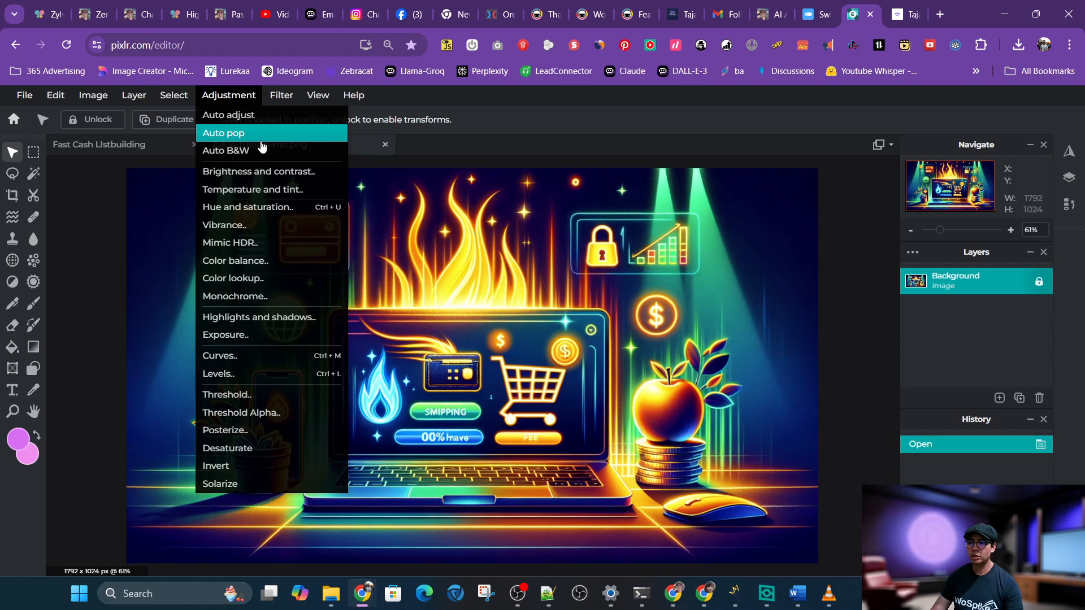
left_click(249, 206)
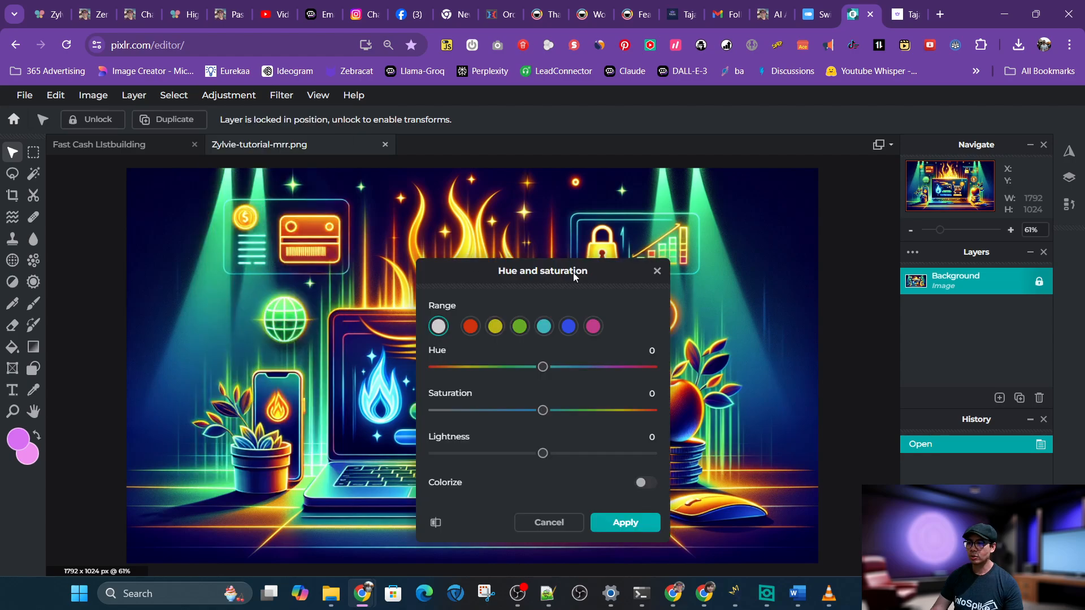
left_click_drag(573, 272, 819, 170)
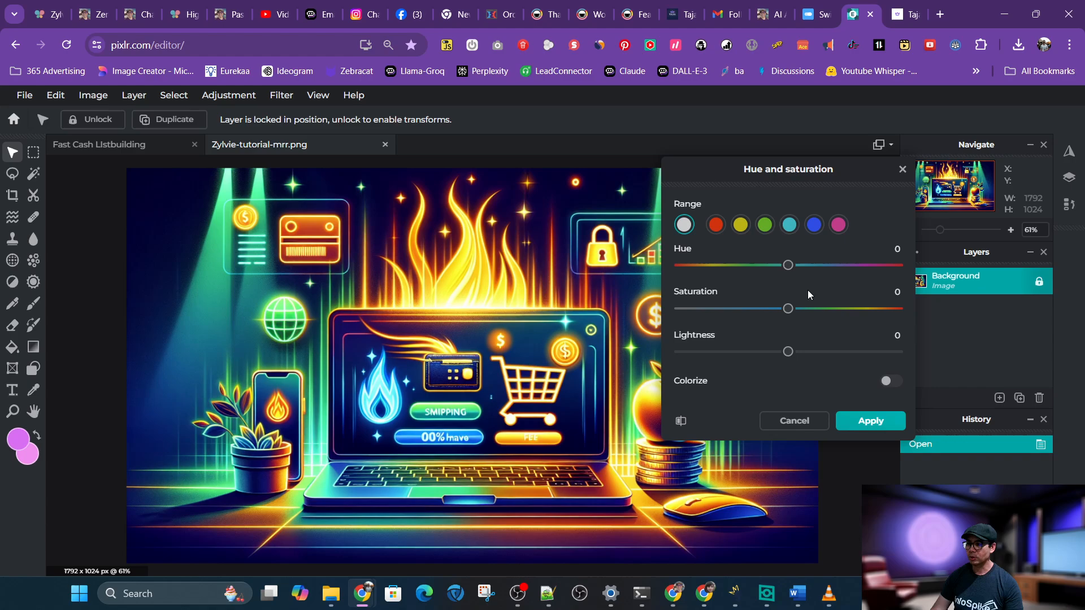
left_click_drag(786, 272, 823, 271)
left_click(766, 225)
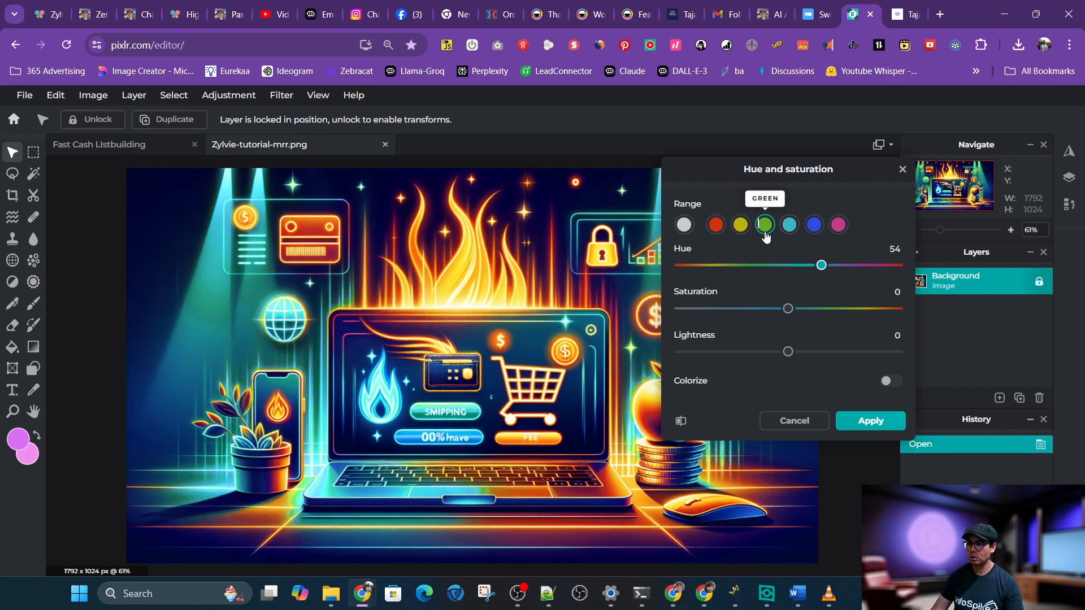
left_click(715, 224)
mouse_move(788, 266)
left_mouse_down()
mouse_move(723, 267)
mouse_move(777, 268)
left_mouse_up()
left_click(740, 225)
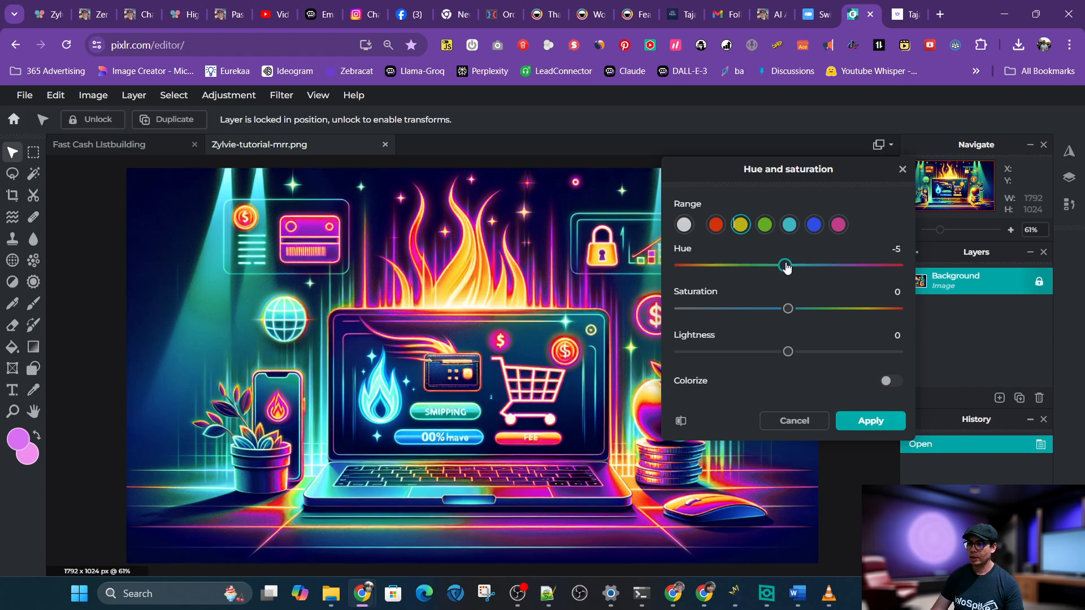
left_click(795, 421)
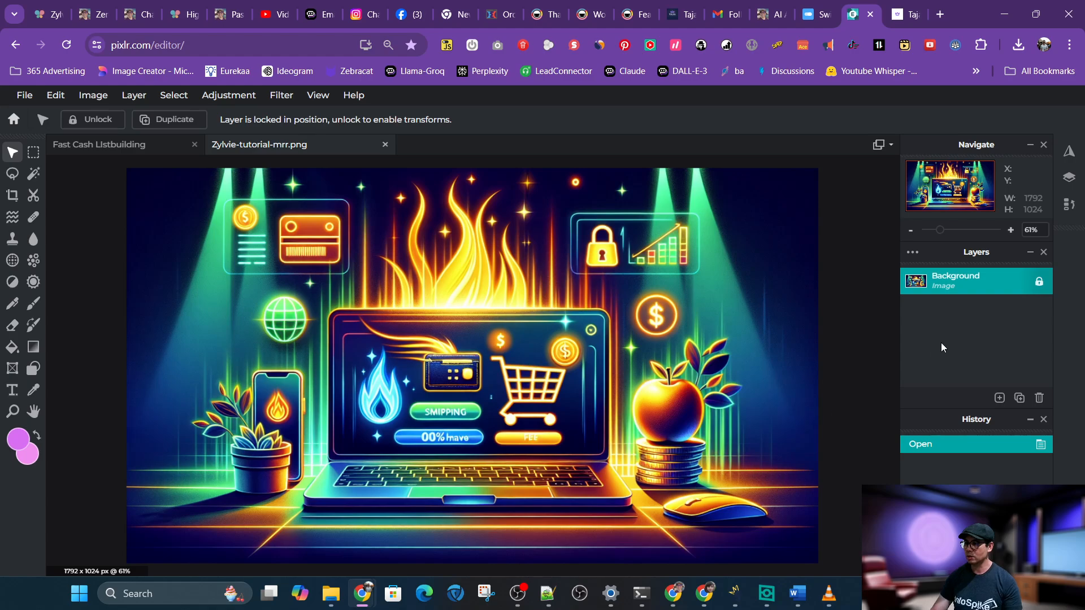
Duplicate the Background layer
left_click(951, 277)
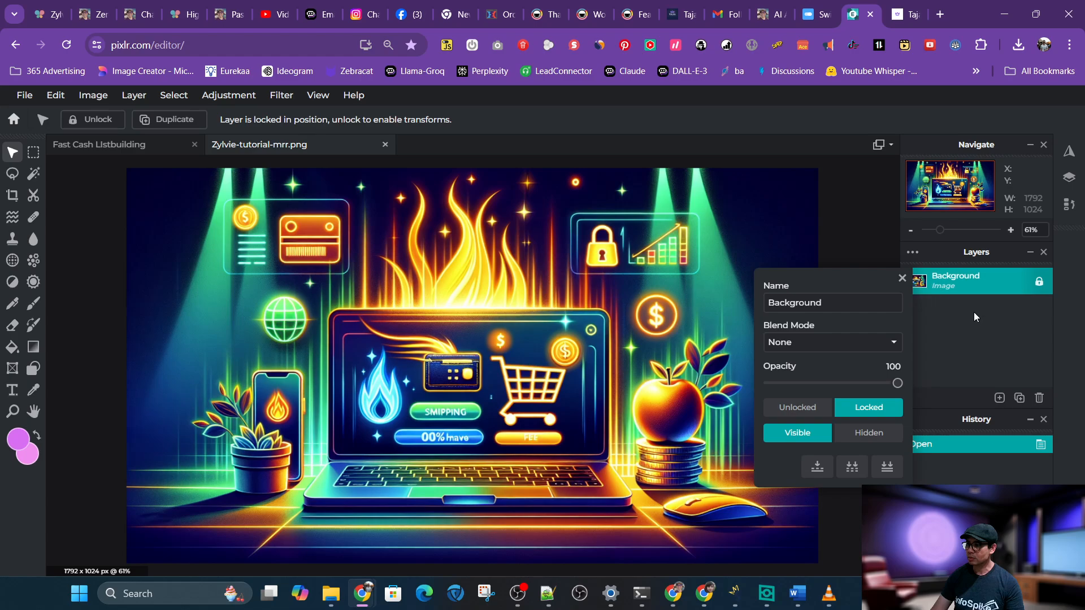
left_click(902, 278)
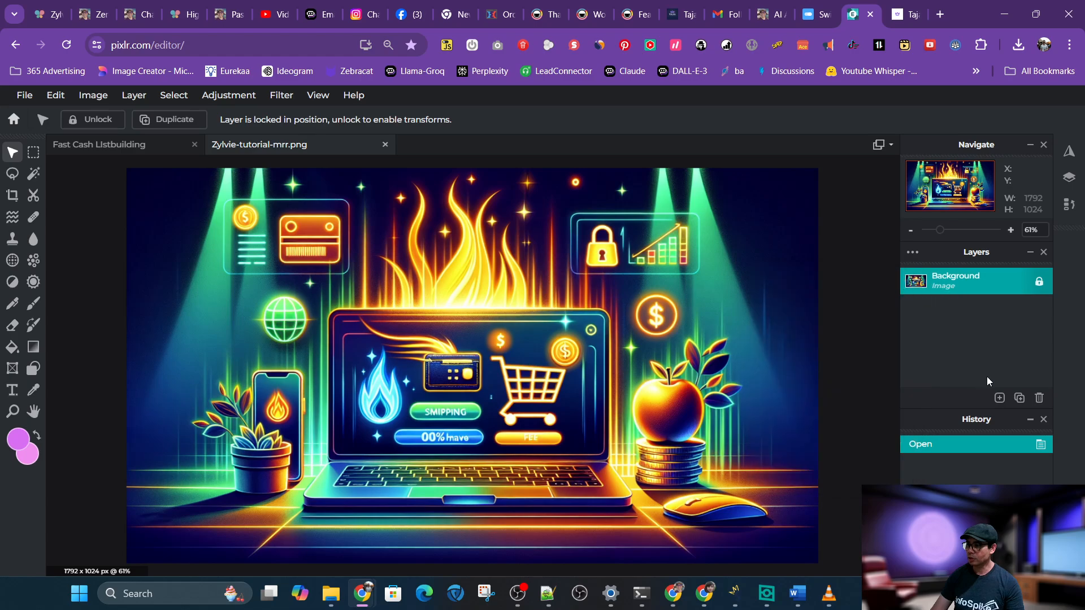
left_click(1020, 398)
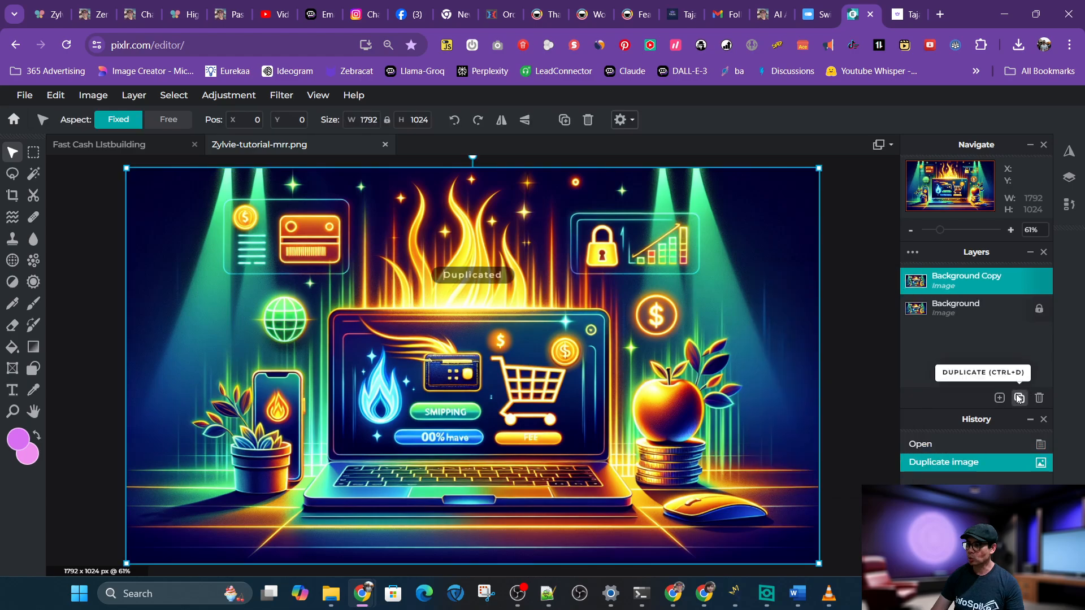
Apply Auto B&W to the Background layer and toggle the copy layer's visibility to compare
left_click(970, 313)
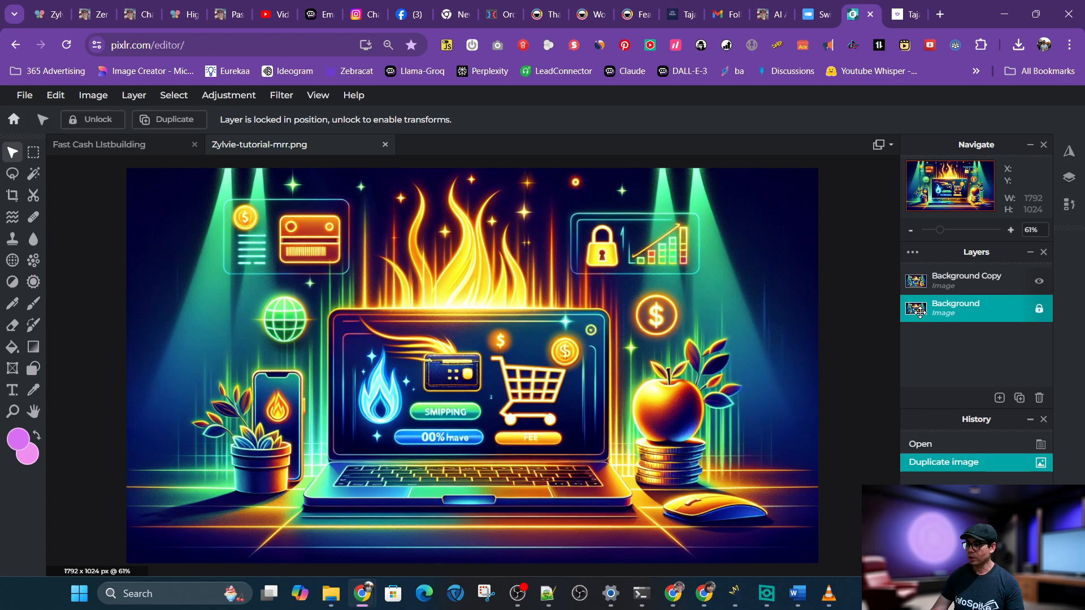
left_click(228, 96)
left_click(228, 150)
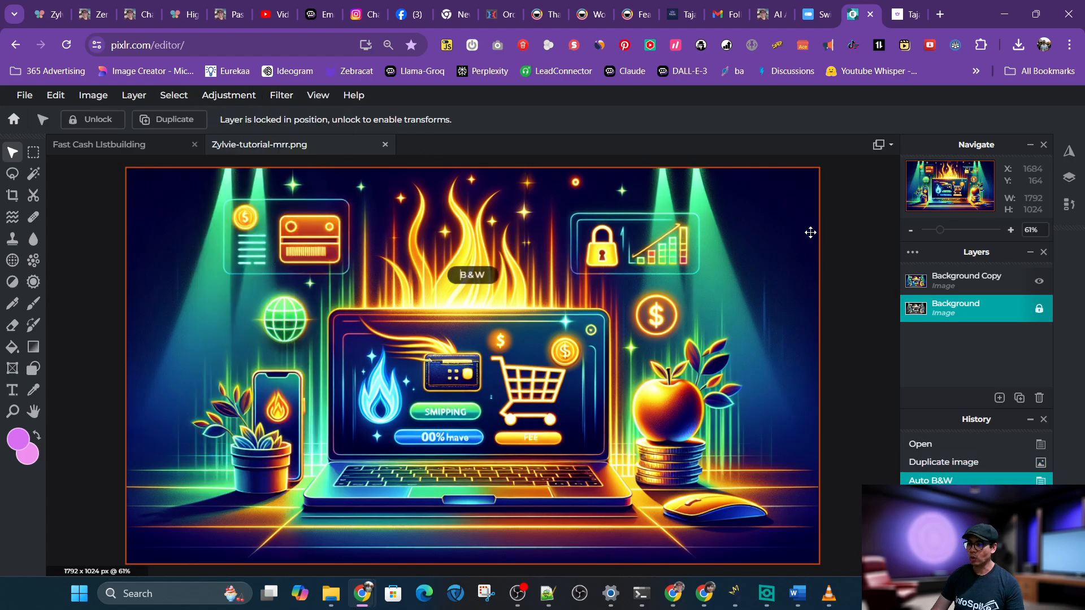
left_click(1041, 281)
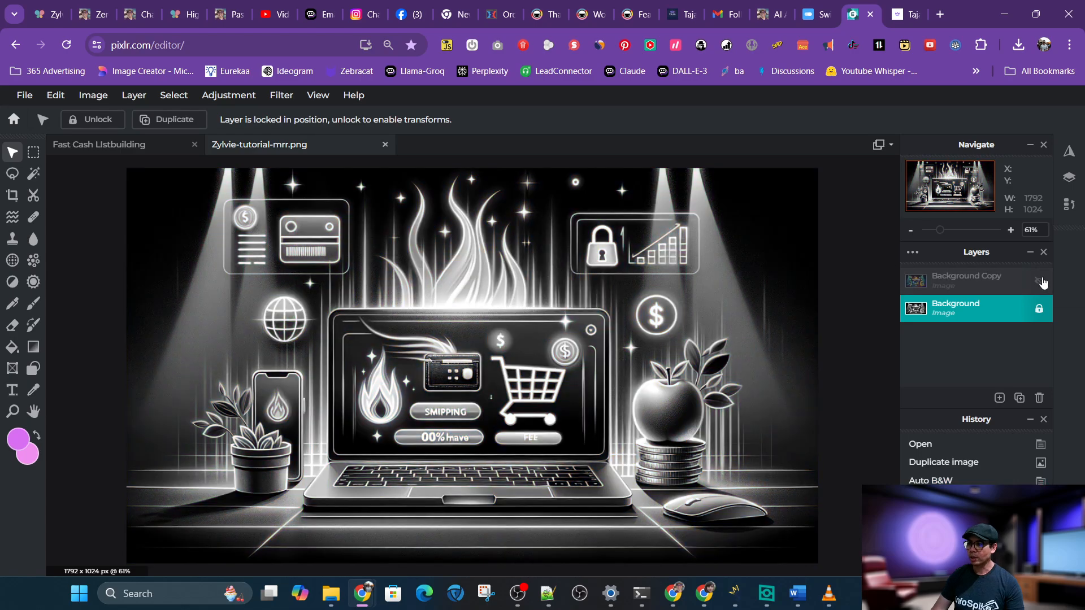
left_click(1041, 281)
Set the Background Copy layer's opacity to 63
left_click(969, 285)
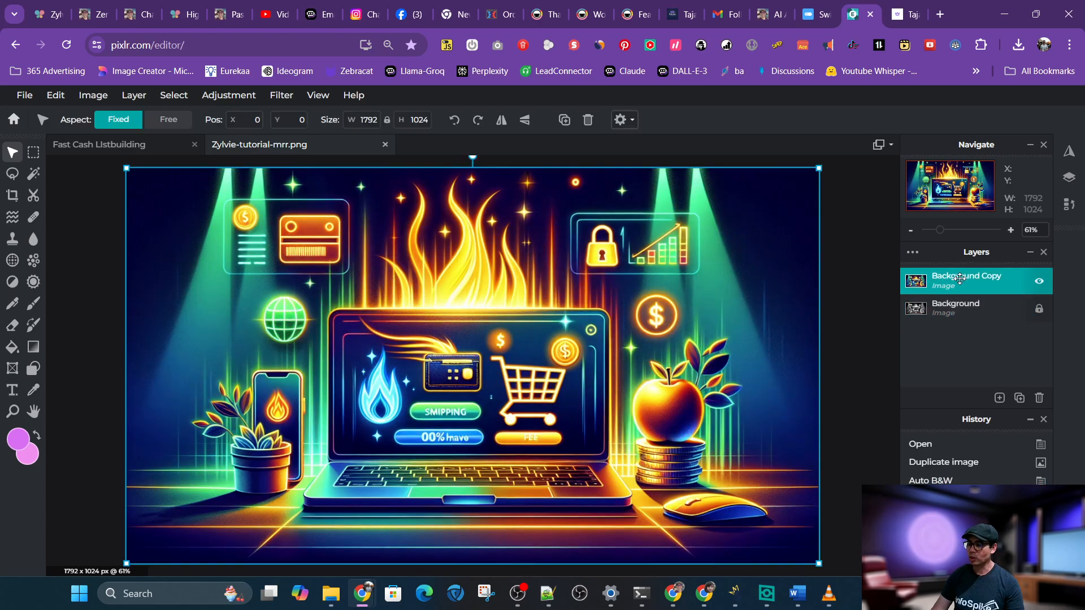
left_click(963, 283)
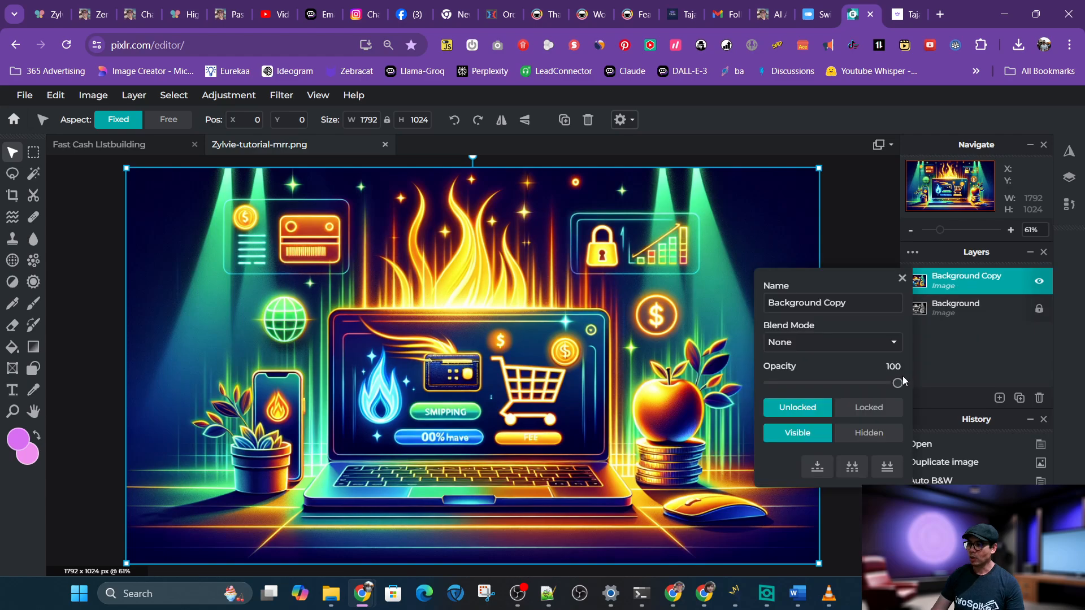
left_click_drag(898, 384, 853, 392)
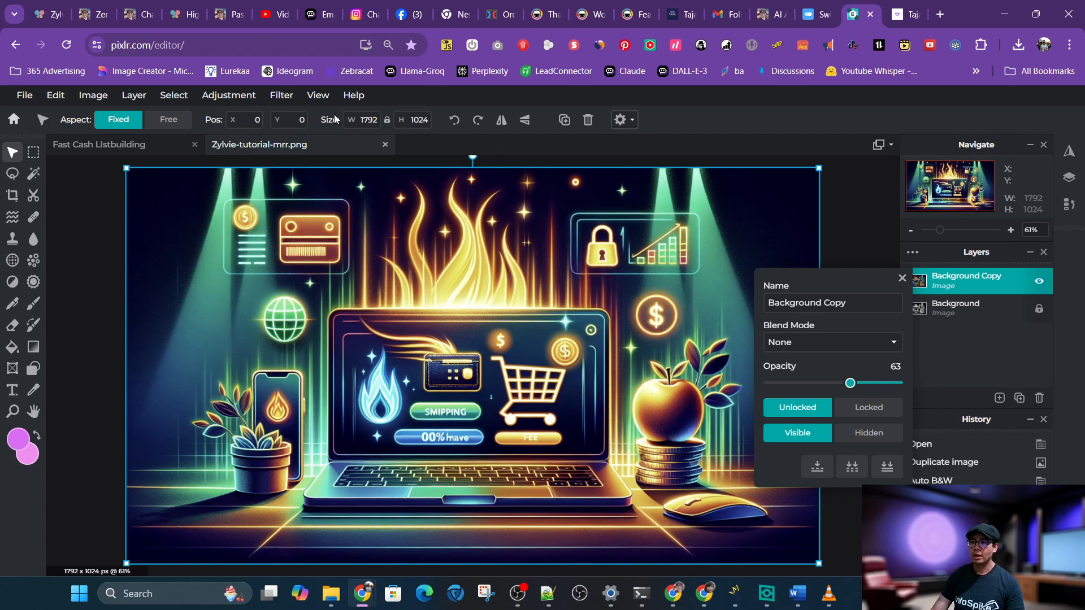
Try shifting the Background Copy layer's hue to -40, compare with the original, and cancel
left_click(229, 96)
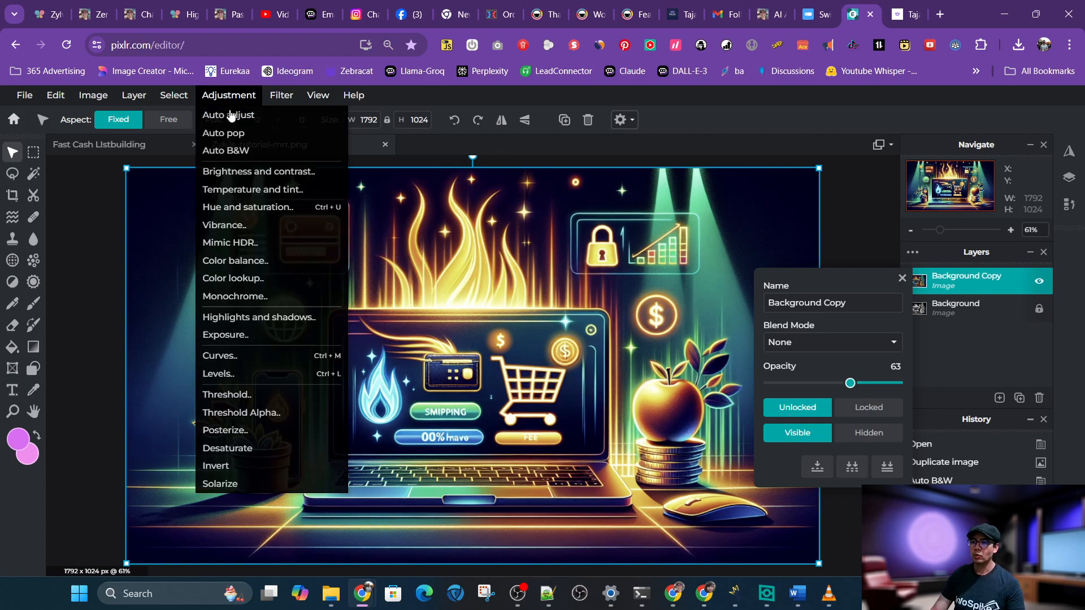
left_click(243, 207)
left_click_drag(796, 339, 765, 343)
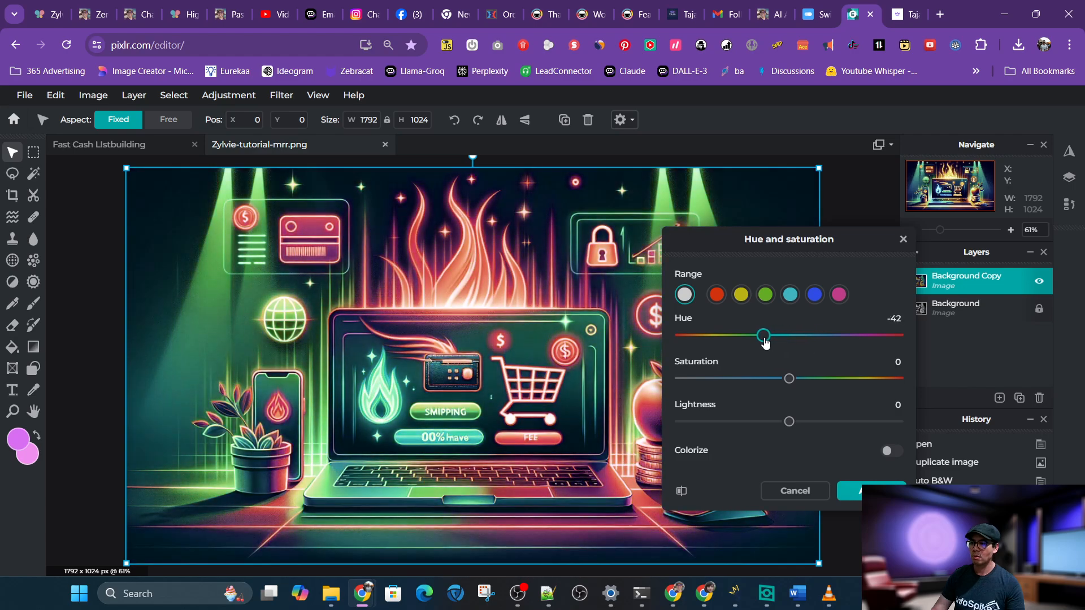
left_click(684, 493)
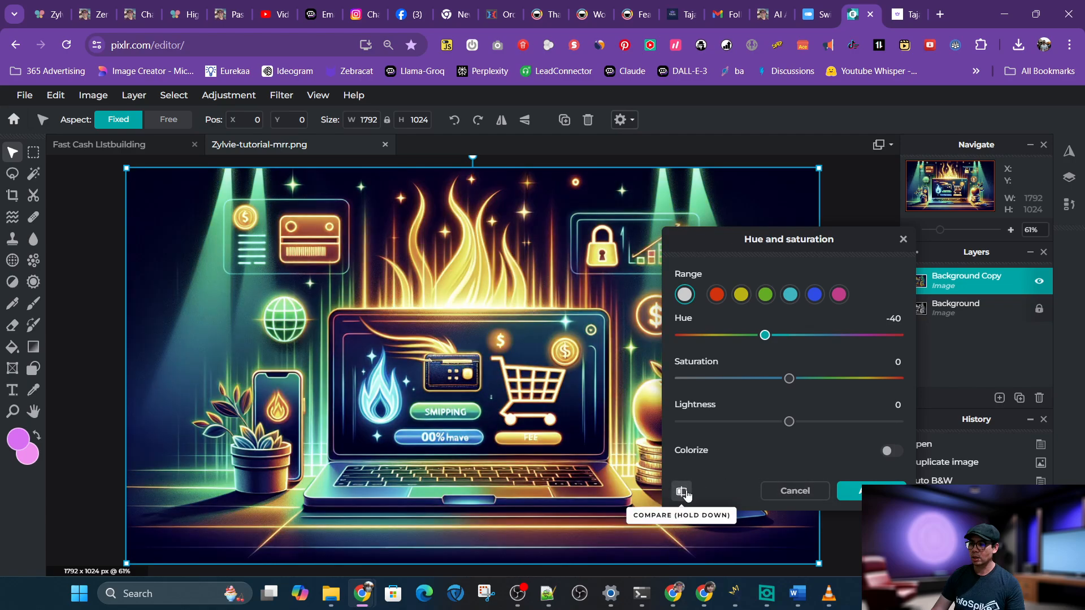
left_click(685, 493)
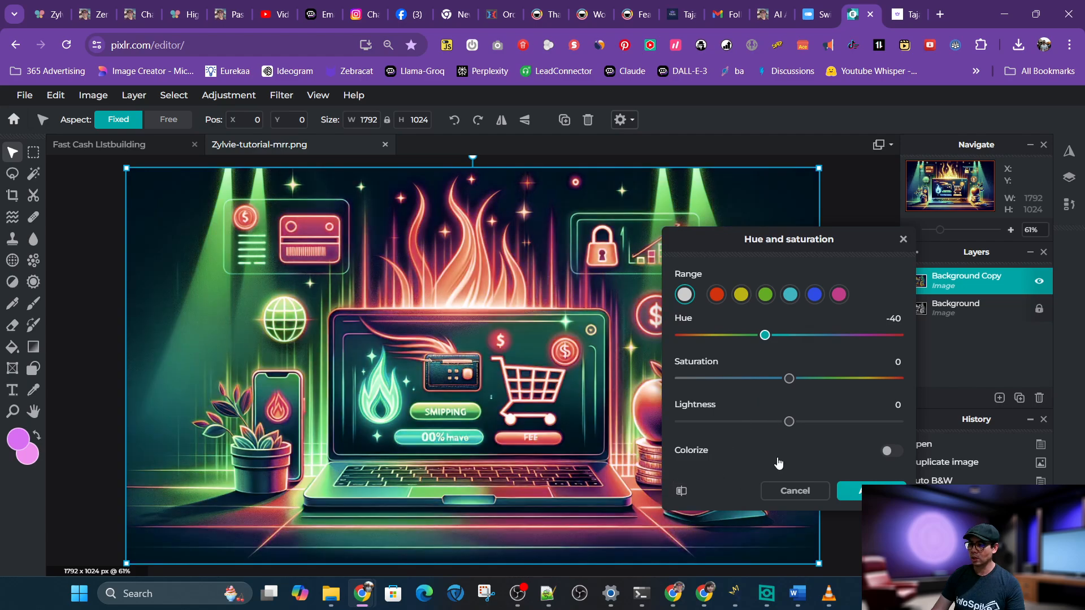
left_click(795, 490)
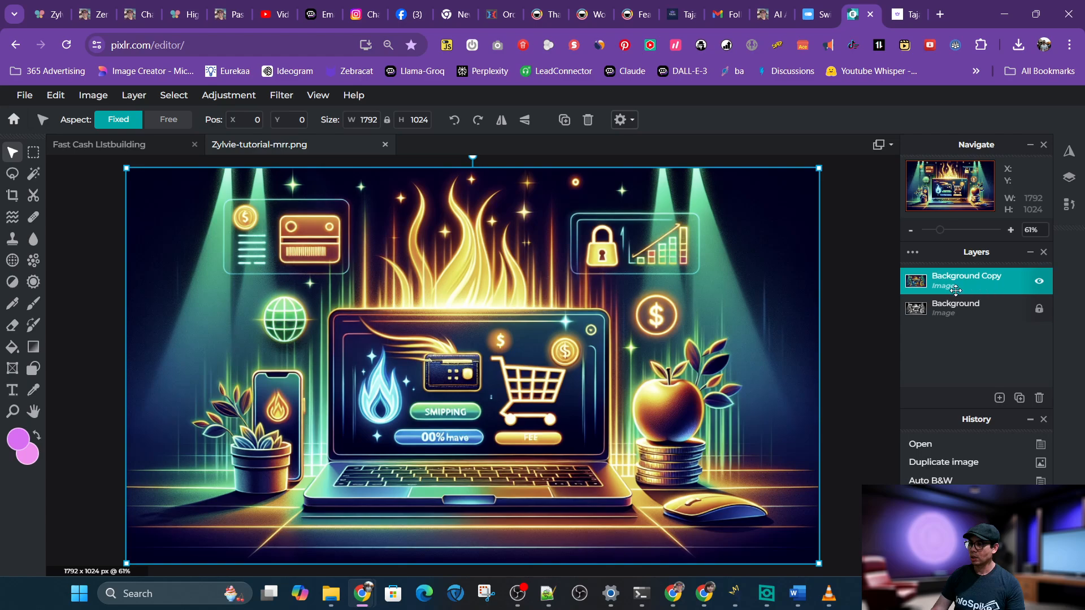
Set the Background Copy layer's opacity to 62 and reselect the Background layer
left_click(955, 290)
mouse_move(850, 384)
left_mouse_down()
mouse_move(895, 385)
mouse_move(851, 385)
left_mouse_up()
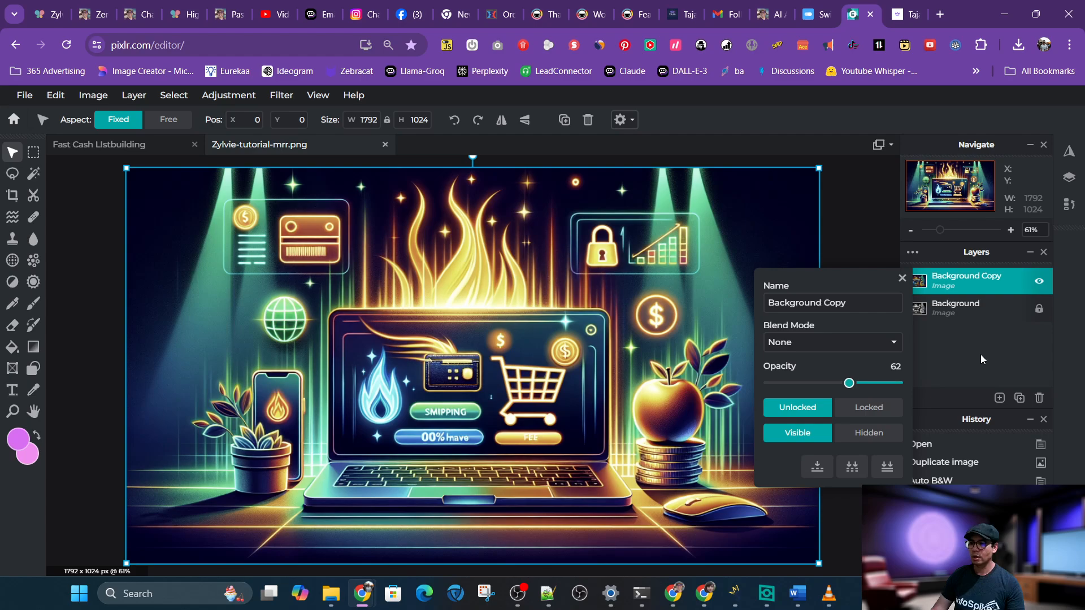
left_click(849, 212)
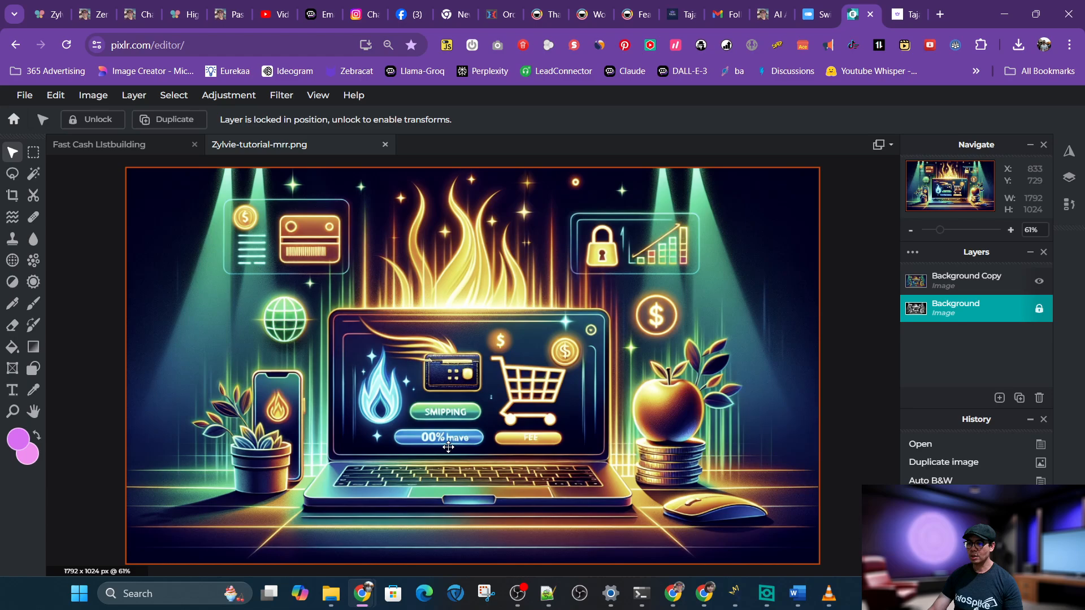
Zoom in on the SMIPPING button and sample its green and dark teal colours with the Color Picker
scroll(450, 440, "up", 2)
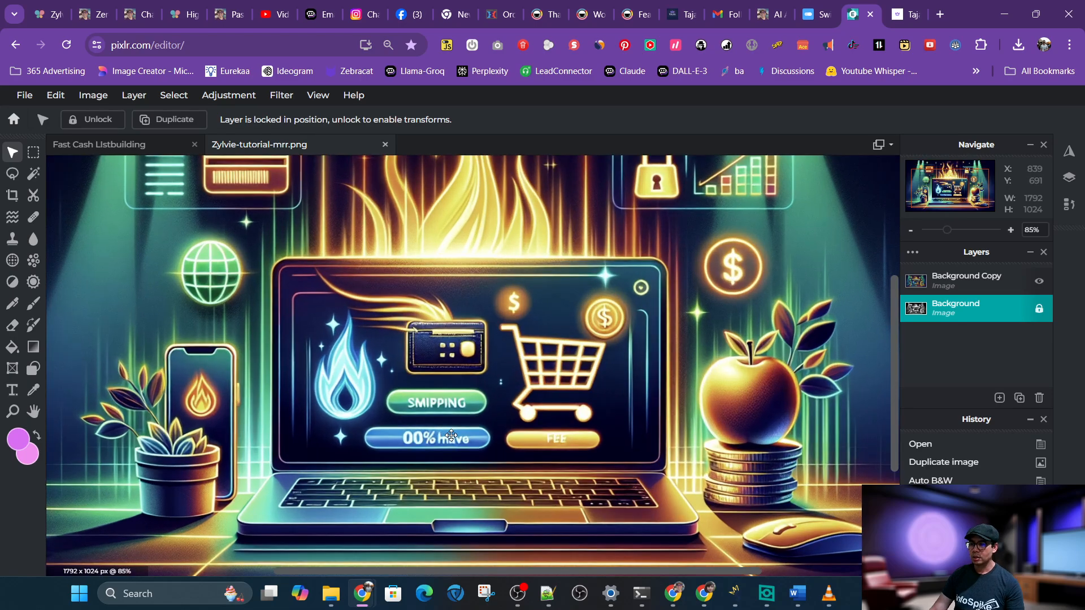
scroll(451, 435, "up", 5)
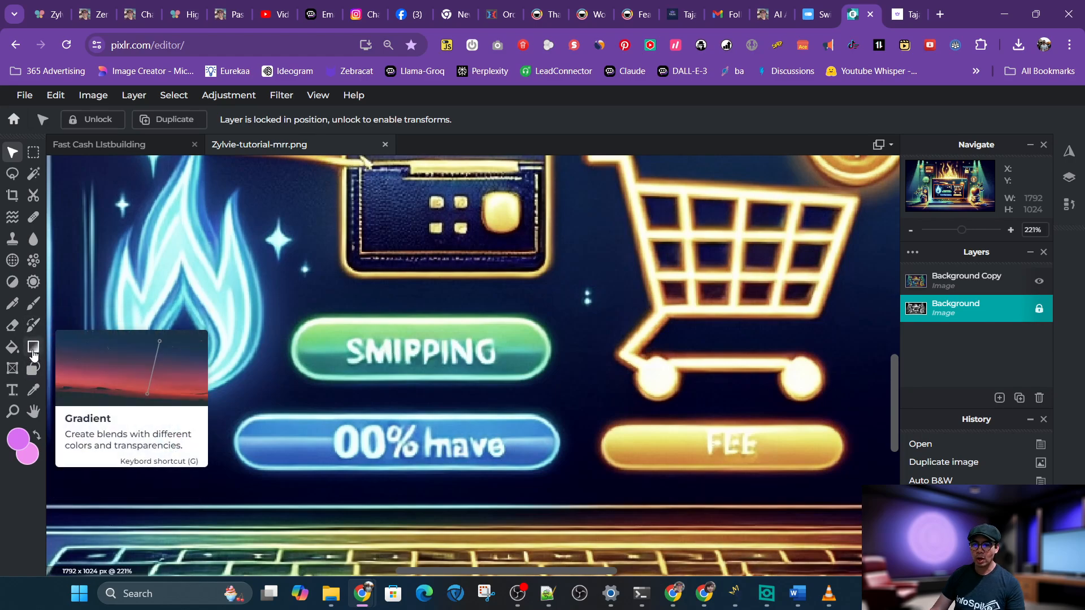
left_click(34, 390)
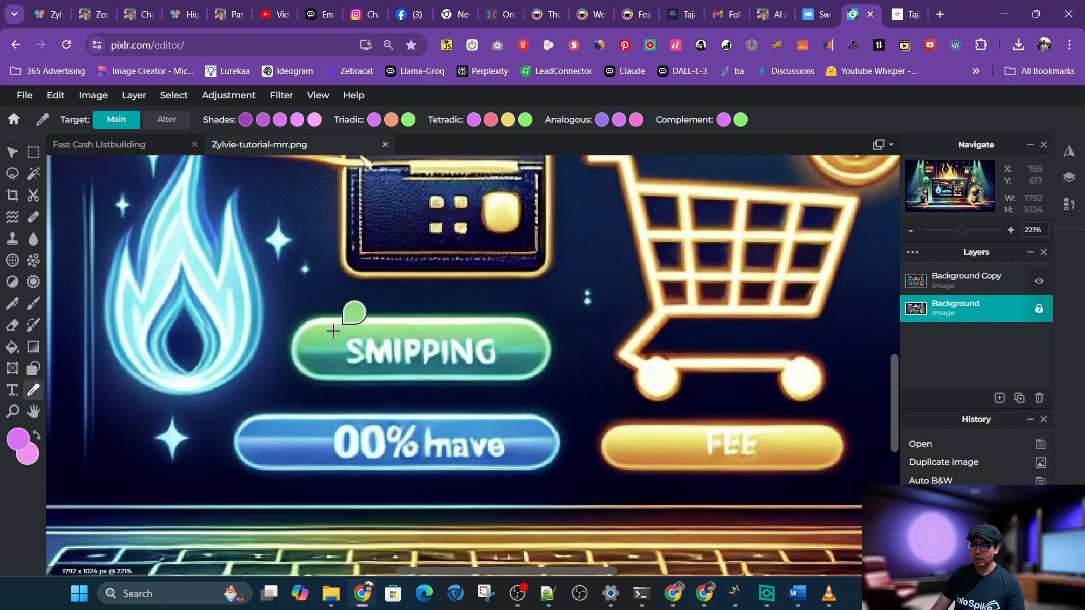
left_click(333, 330)
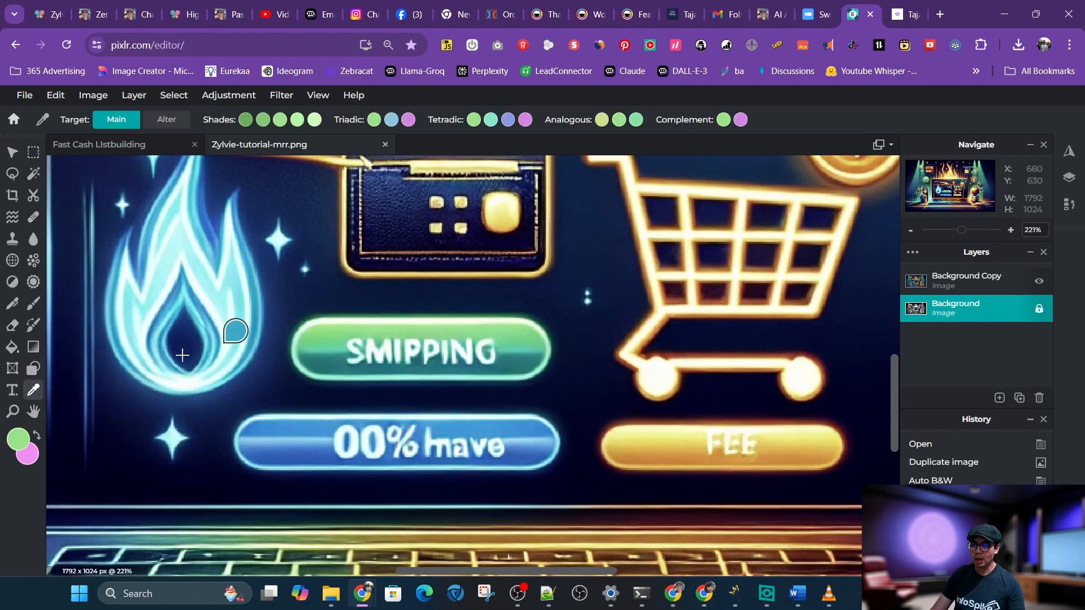
left_click(37, 436)
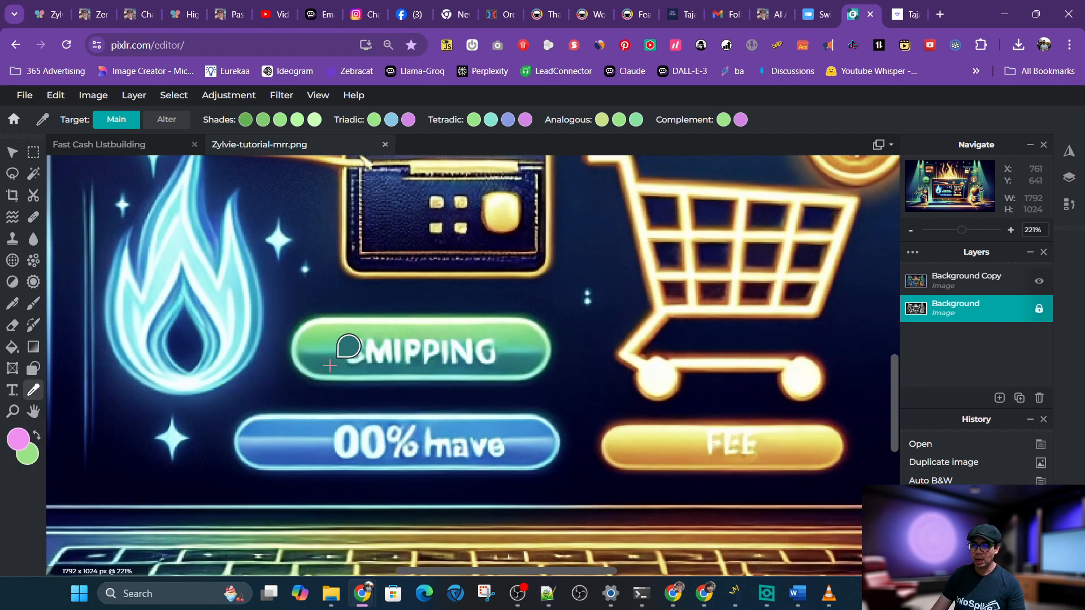
left_click(330, 366)
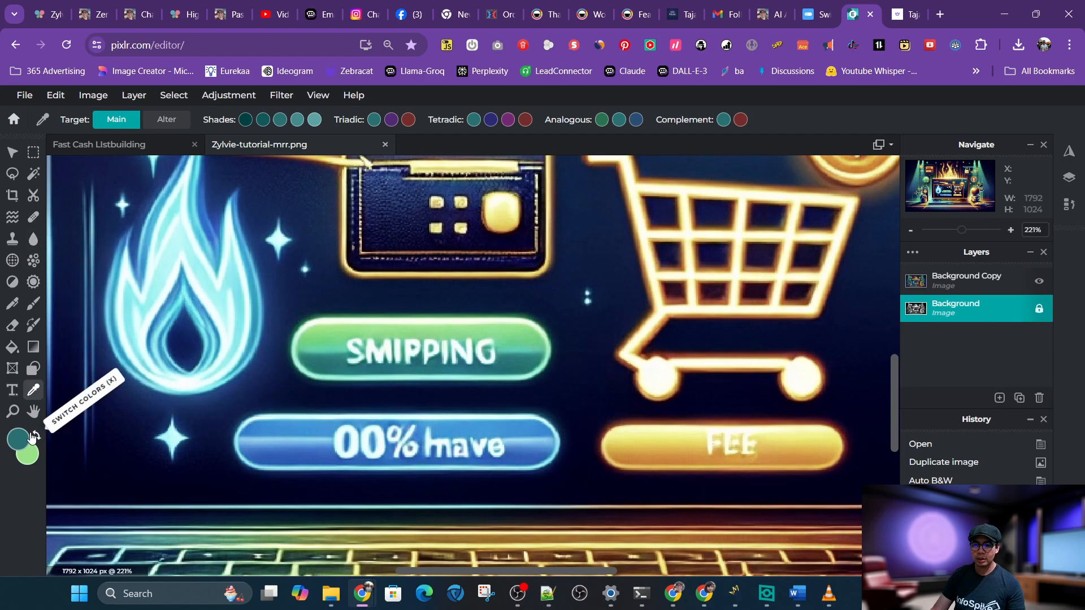
Draw a rectangular selection about 147 × 13 px over the misspelled SMIPPING text
left_click(33, 152)
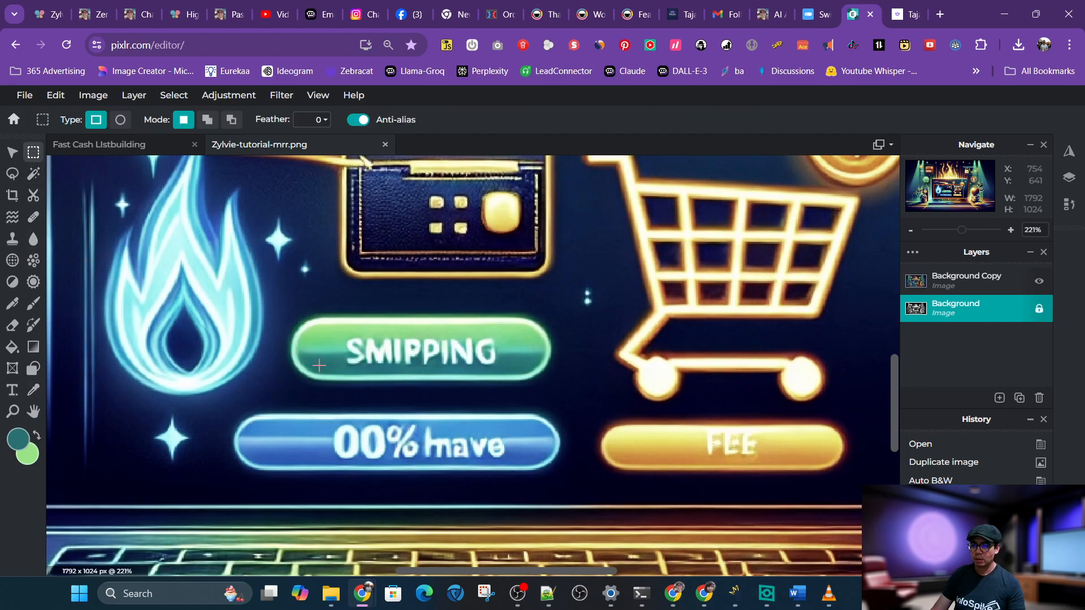
left_click_drag(324, 371, 530, 353)
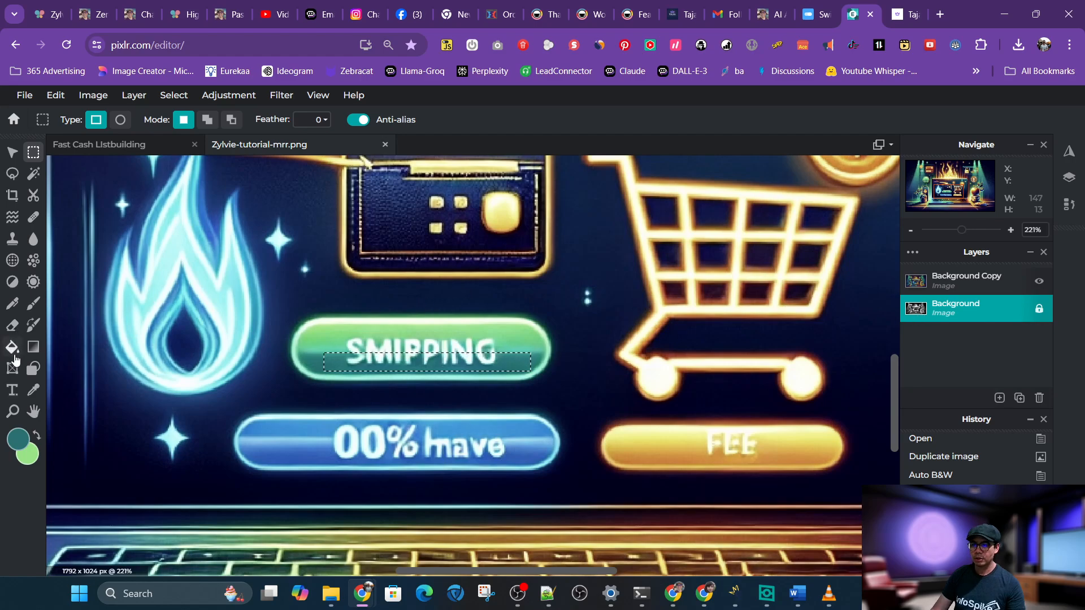
Add an empty layer above Background Copy and fill the selection over the SMIPPING text with the dark teal
left_click(13, 347)
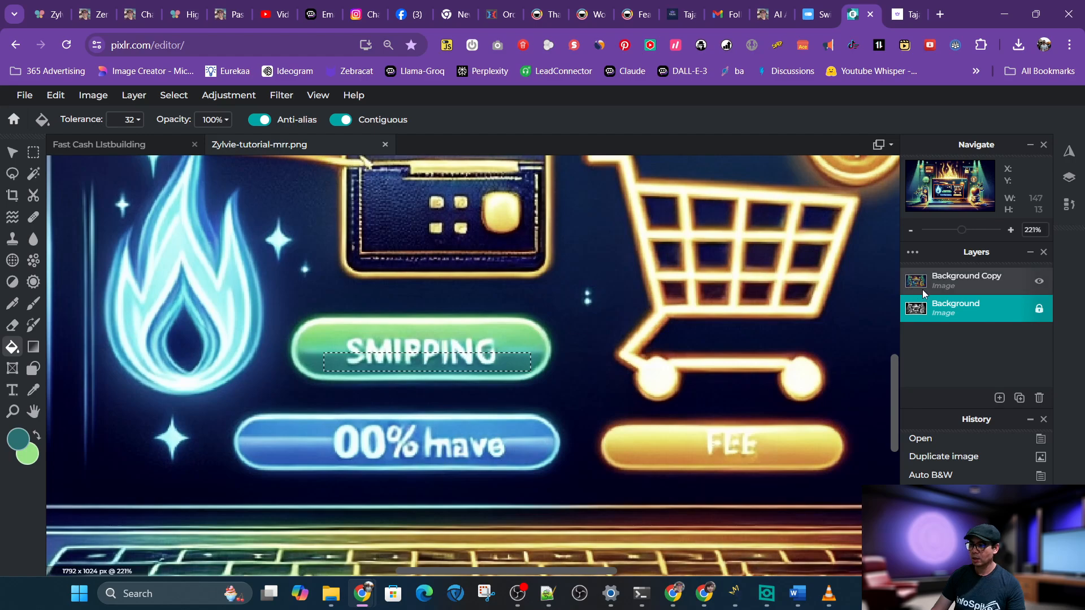
left_click(949, 282)
left_click(1000, 398)
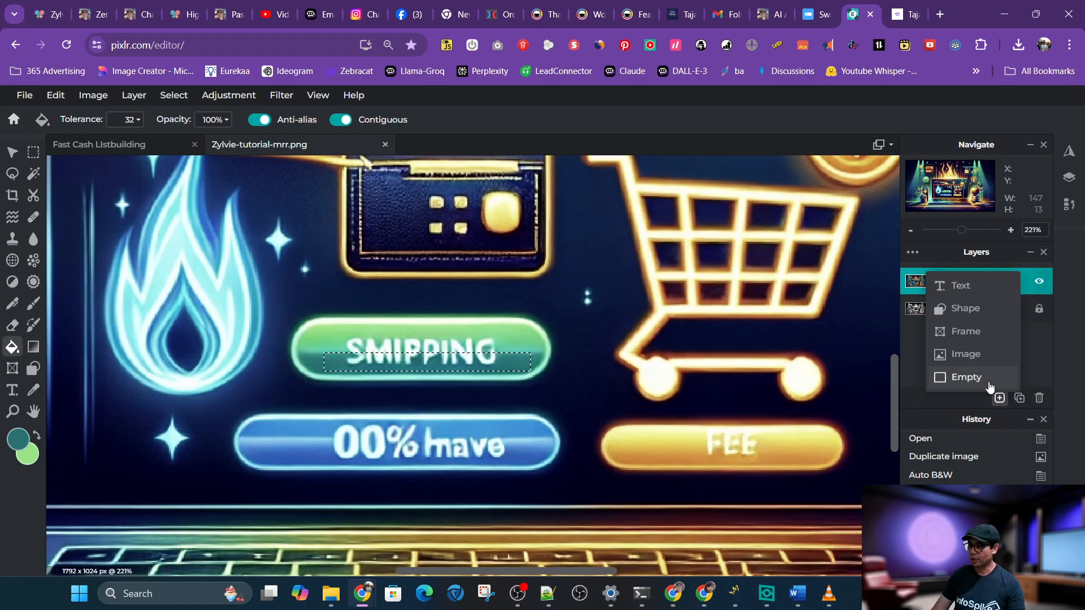
left_click(986, 380)
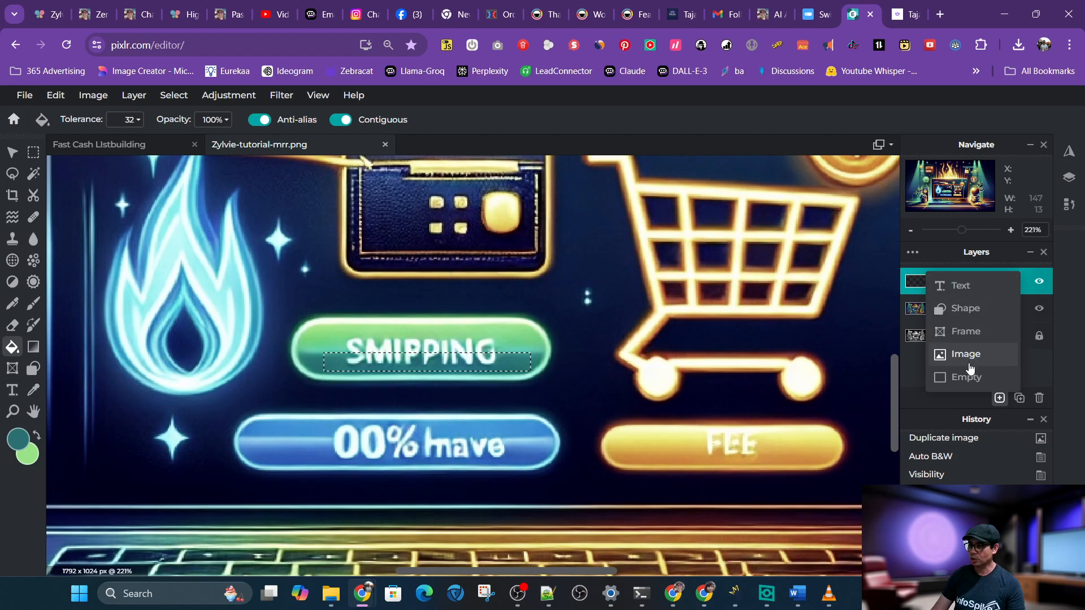
left_click(454, 361)
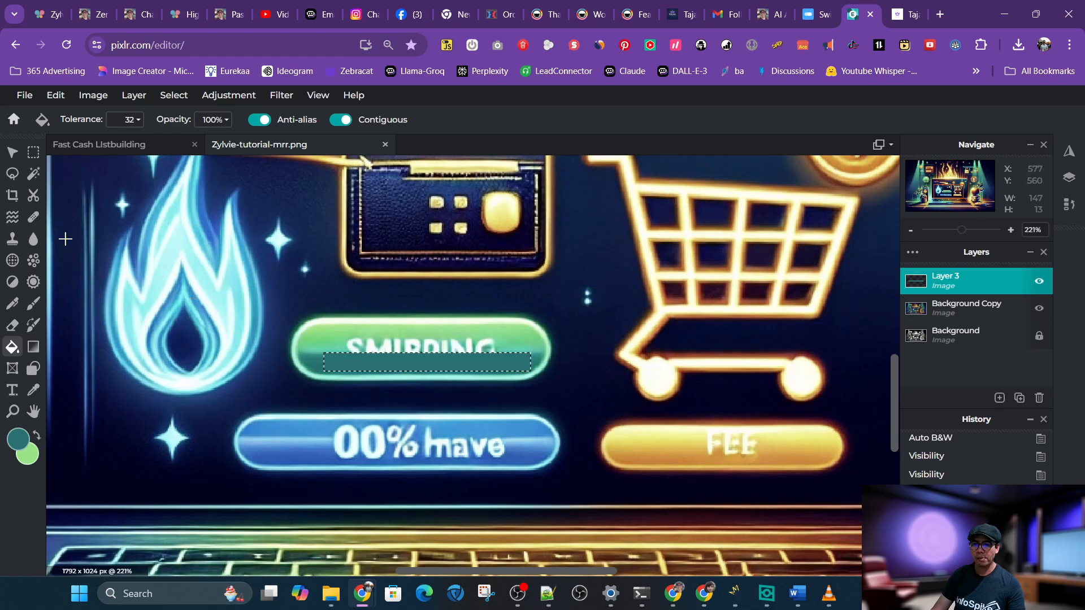
Select the upper strip of the SMIPPING button, about 140 × 18 px, and fill it with the light green
left_click(34, 153)
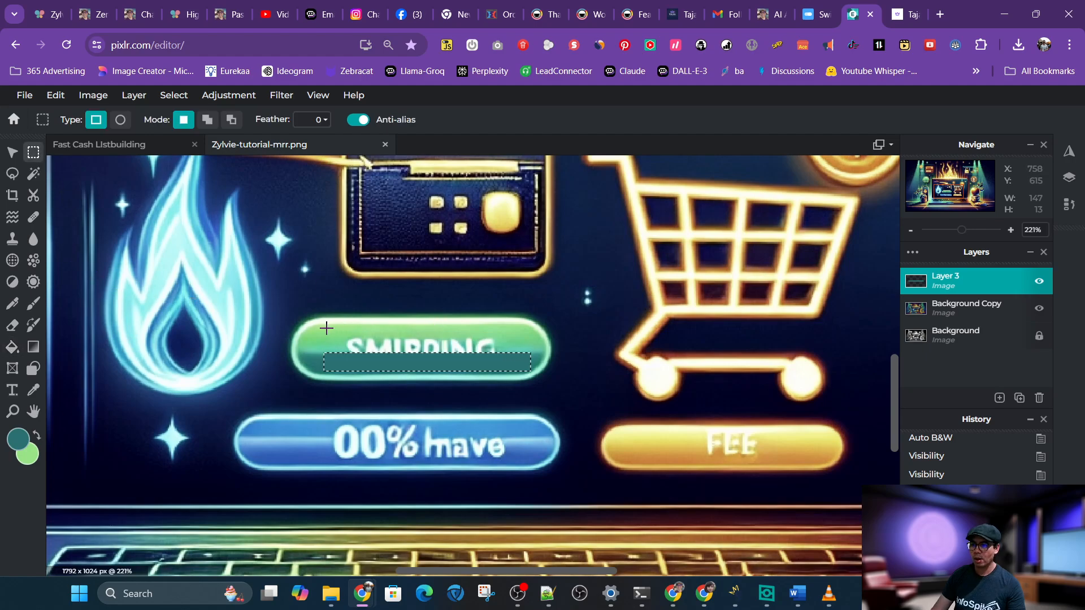
left_click_drag(326, 328, 535, 351)
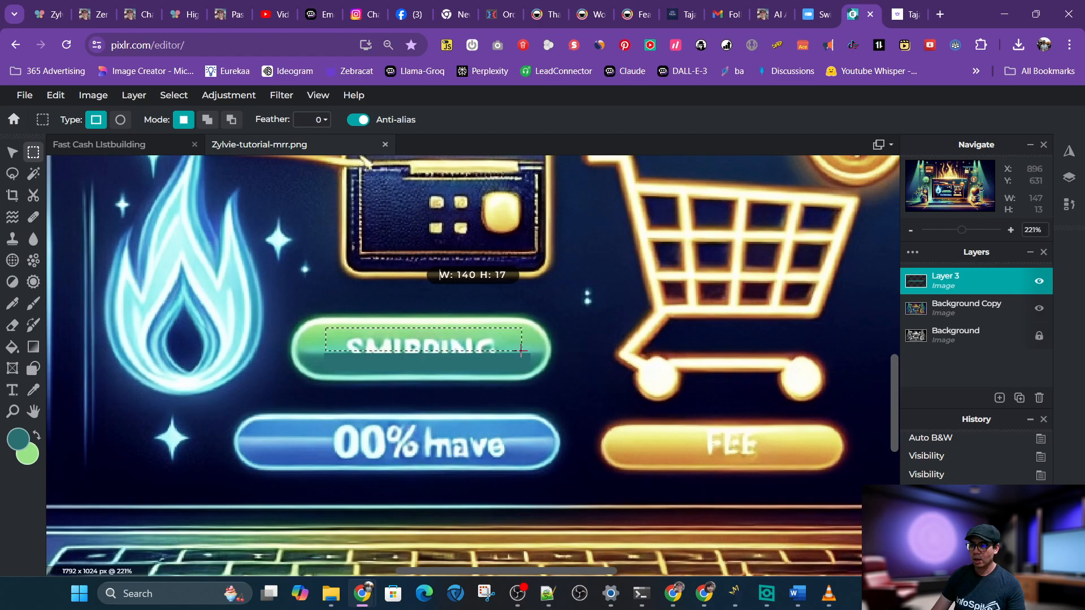
left_click_drag(522, 353, 523, 353)
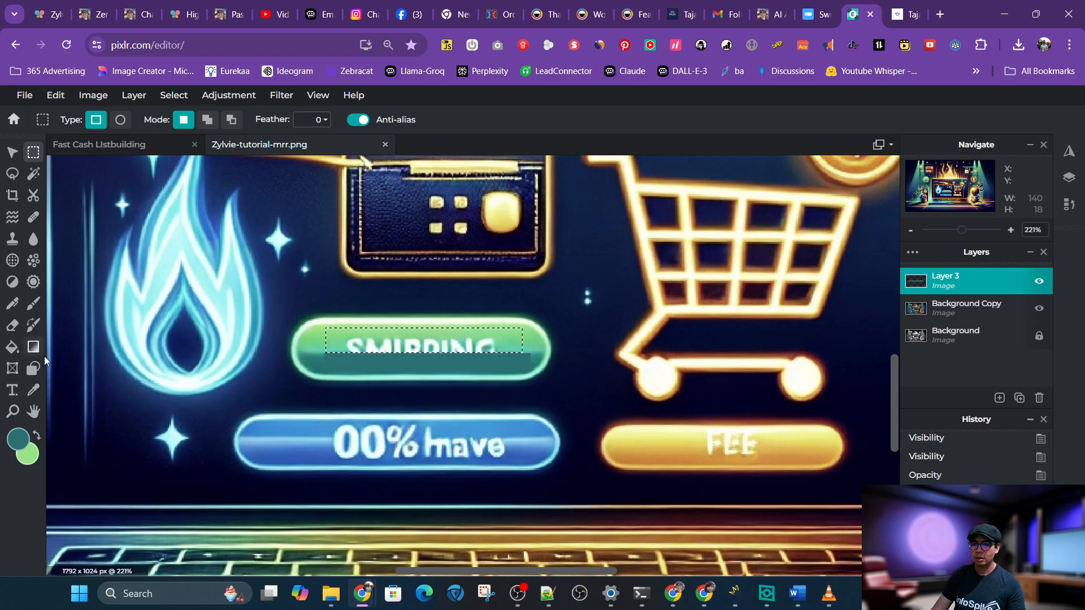
left_click(37, 436)
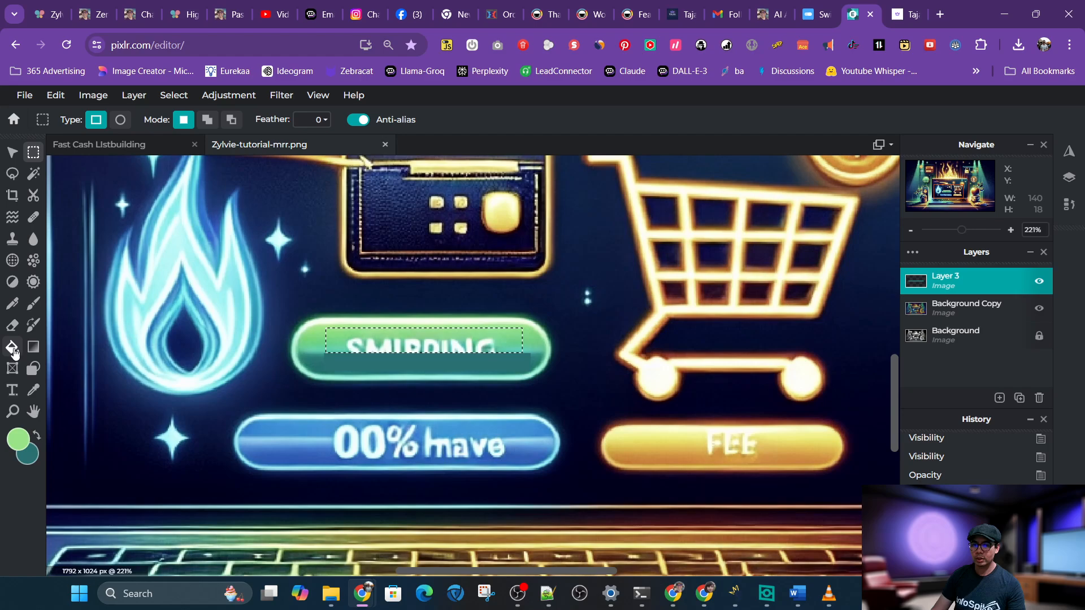
left_click(11, 347)
left_click(352, 345)
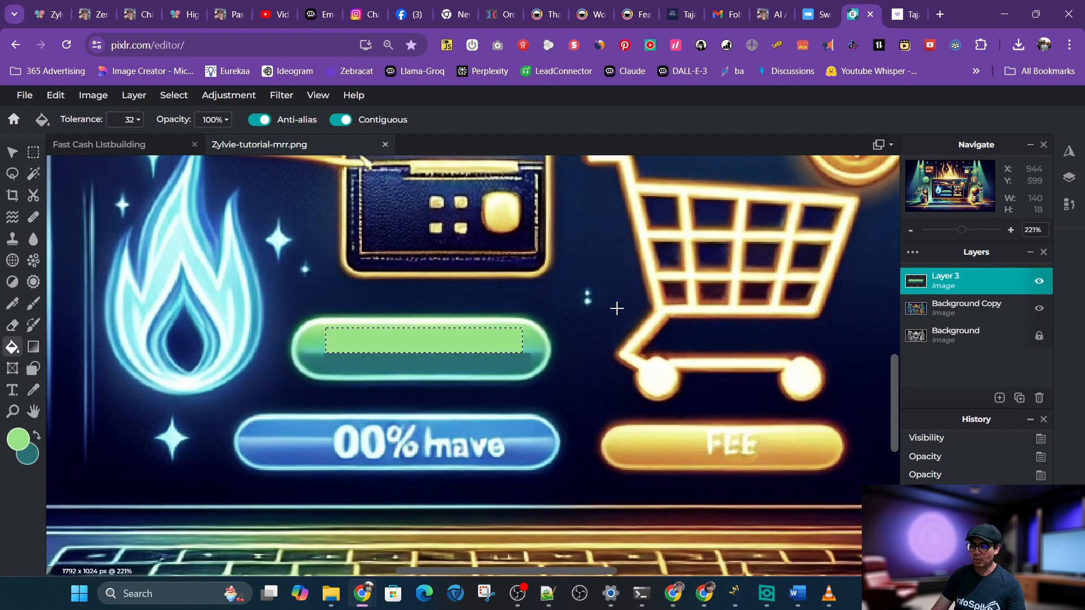
Flatten the image into a single Background layer
left_click(964, 335)
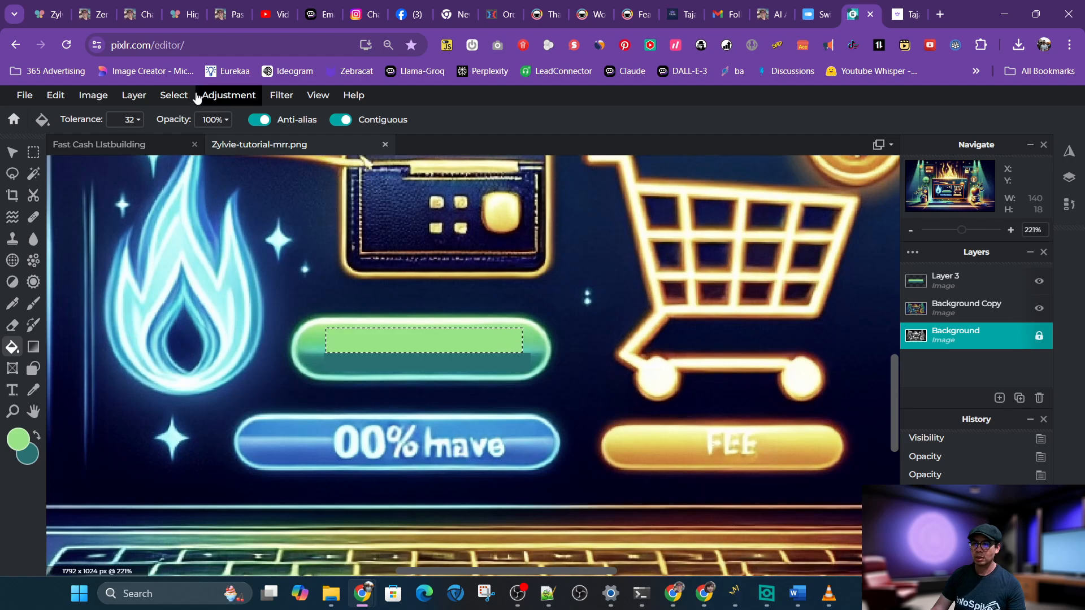
left_click(136, 95)
mouse_move(167, 97)
left_click(179, 168)
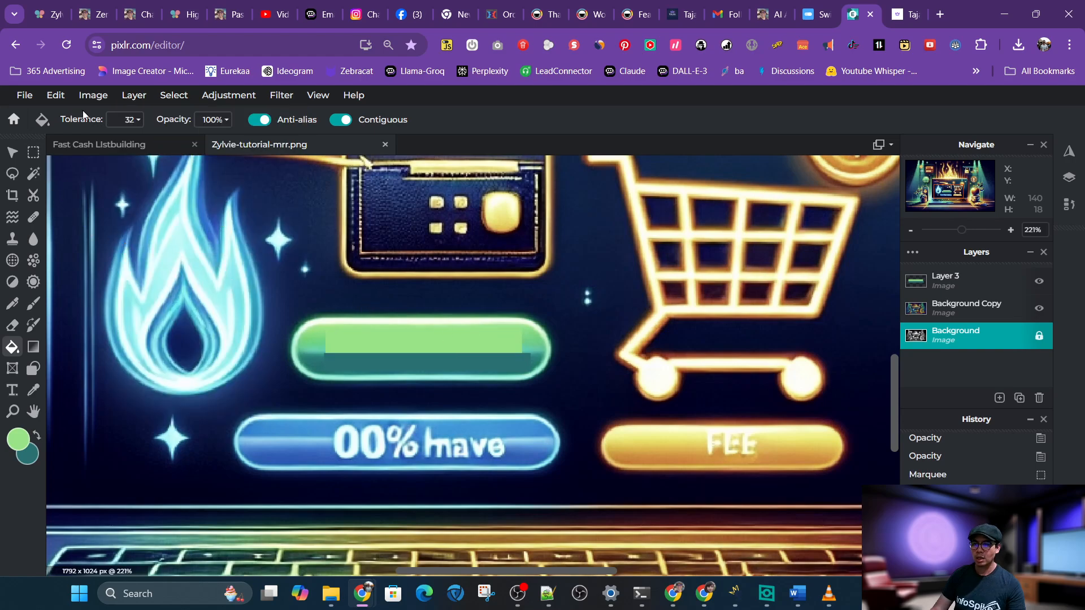
left_click(98, 97)
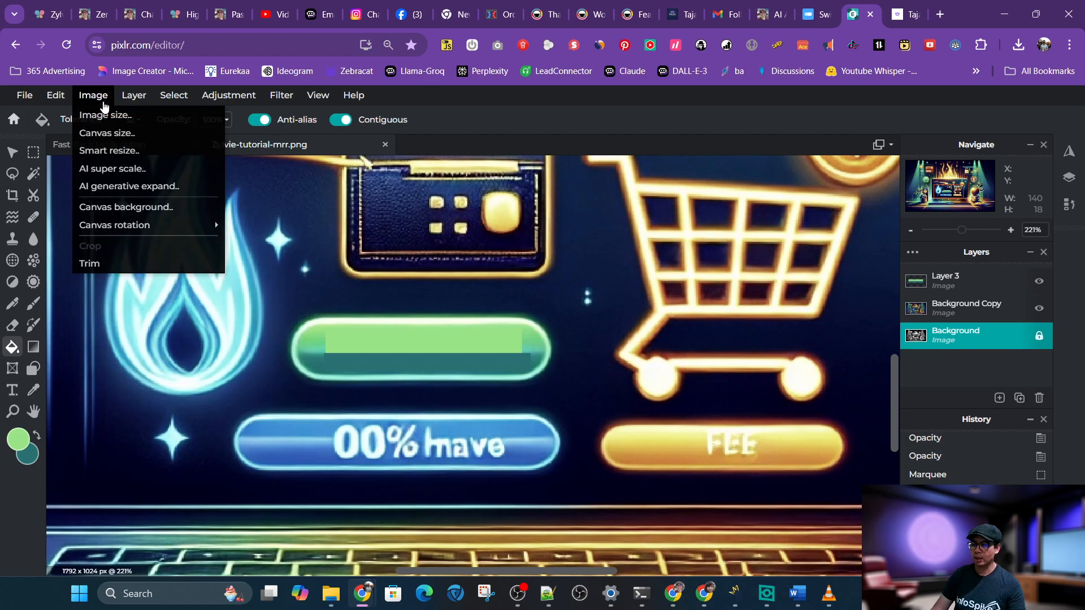
mouse_move(164, 98)
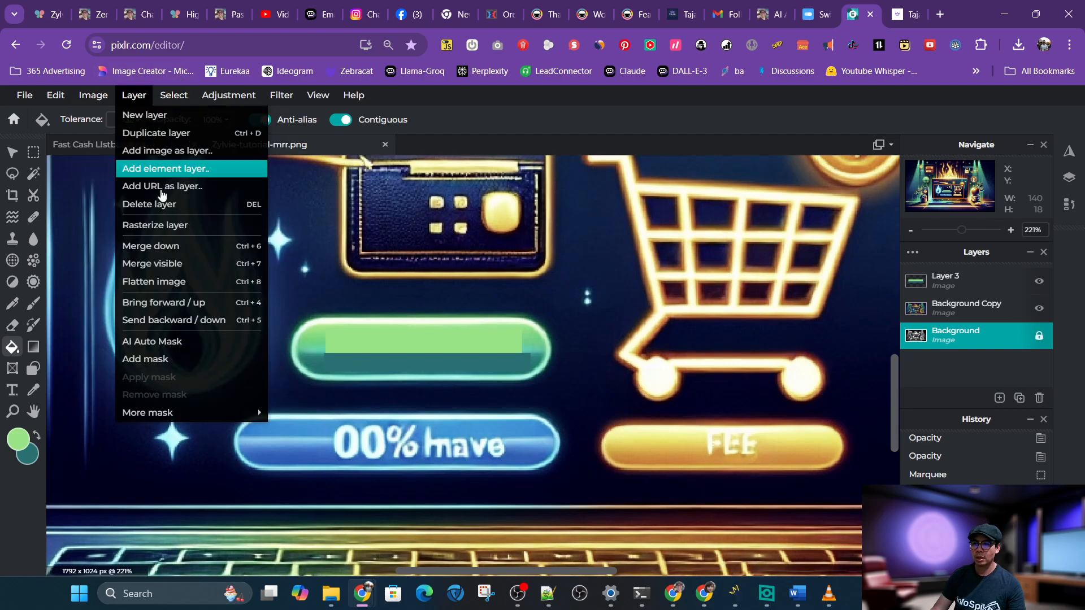
left_click(172, 282)
Select the green button's text area, about 152 × 31 px, apply Blur with amount 27, and deselect
key("m")
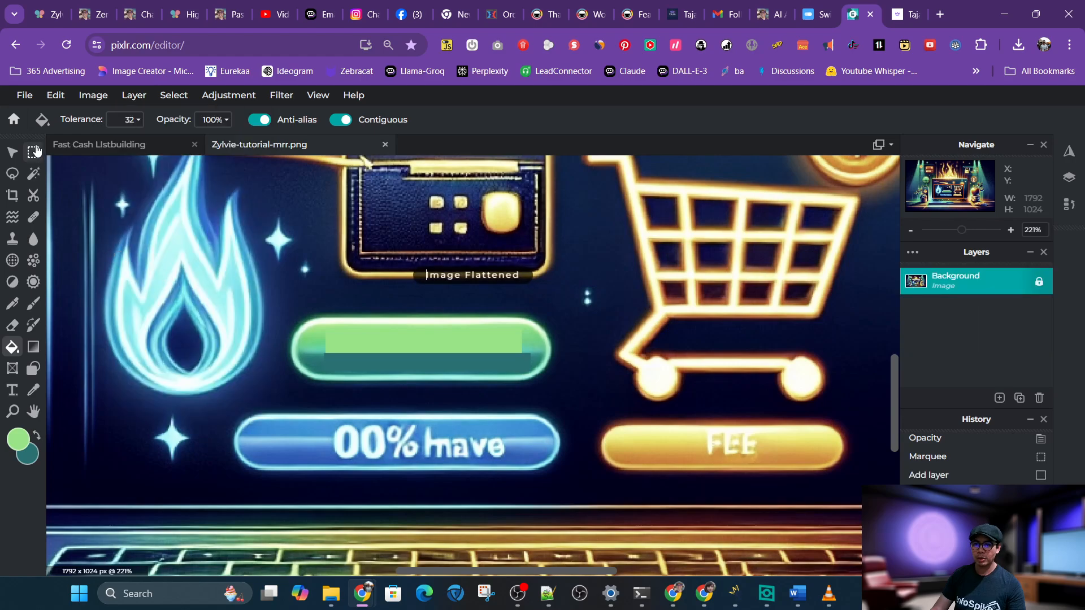
left_click_drag(314, 328, 528, 371)
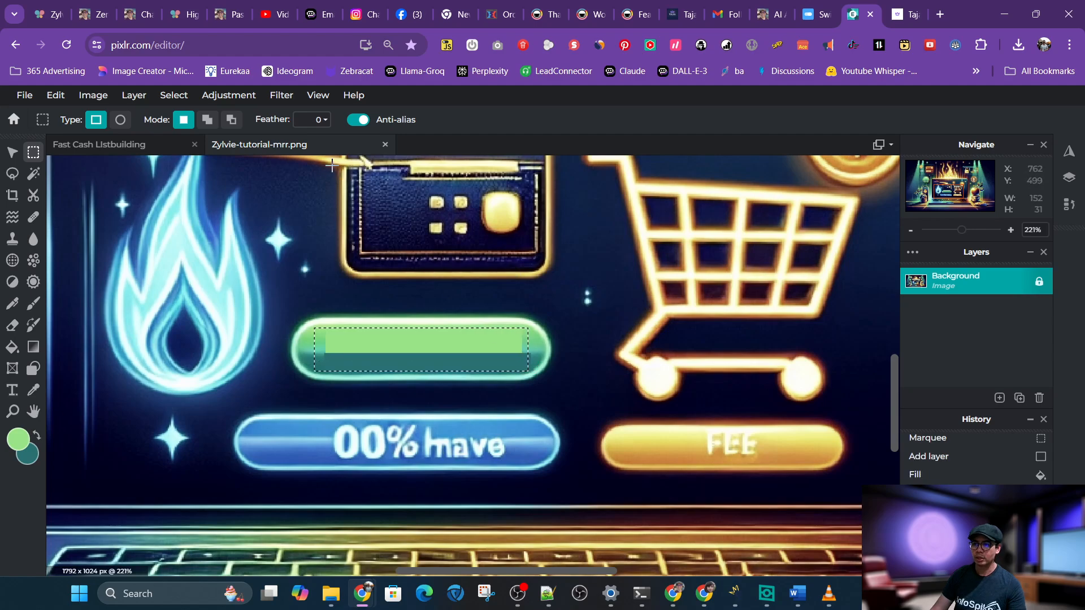
left_click(281, 95)
mouse_move(338, 180)
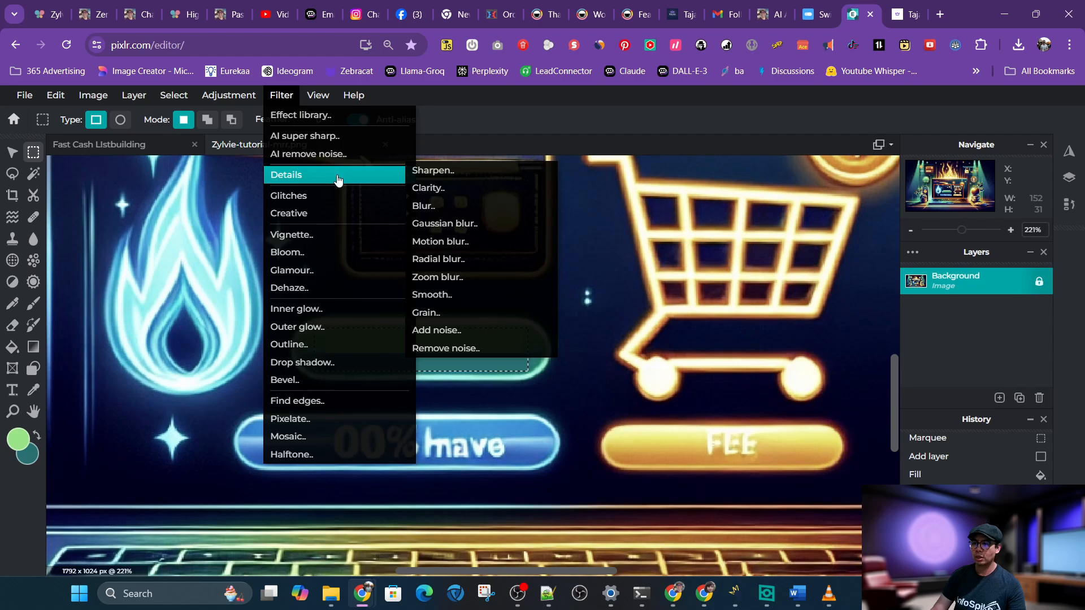
left_click(426, 205)
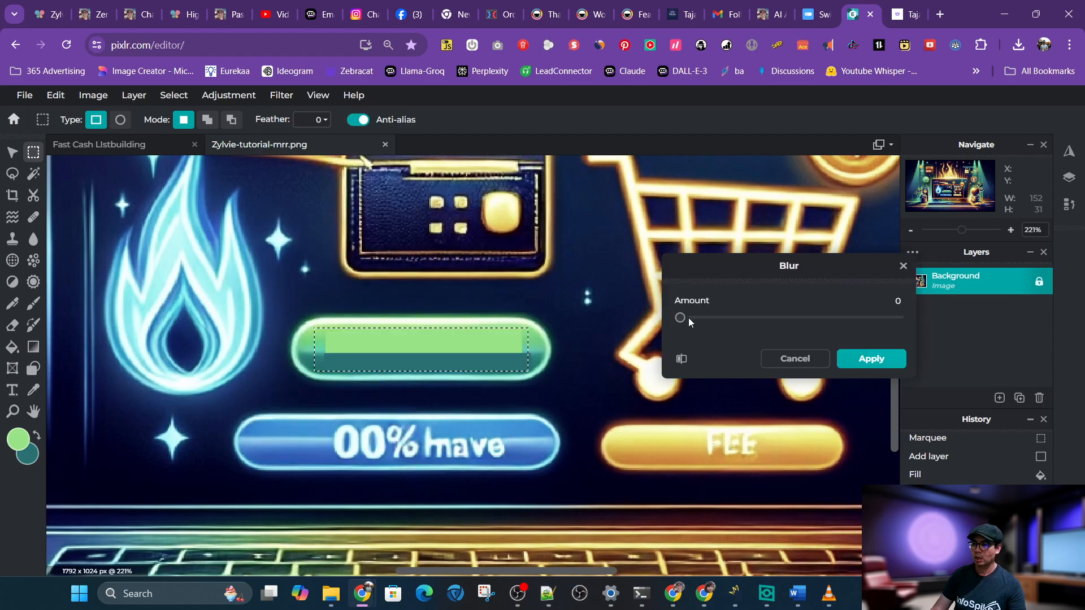
left_click_drag(680, 318, 741, 323)
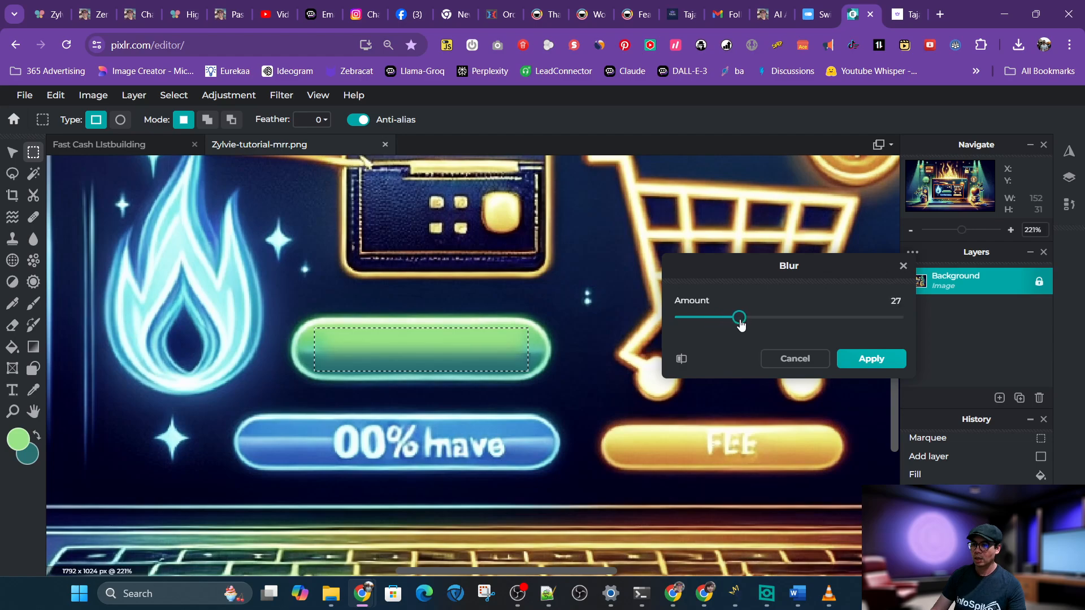
left_click(850, 356)
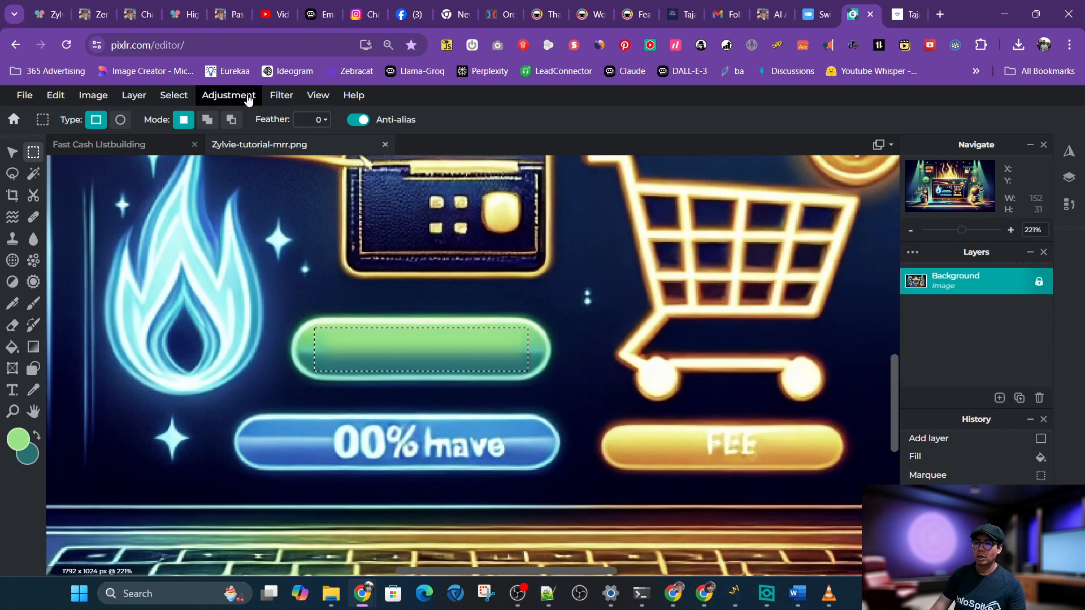
left_click(174, 95)
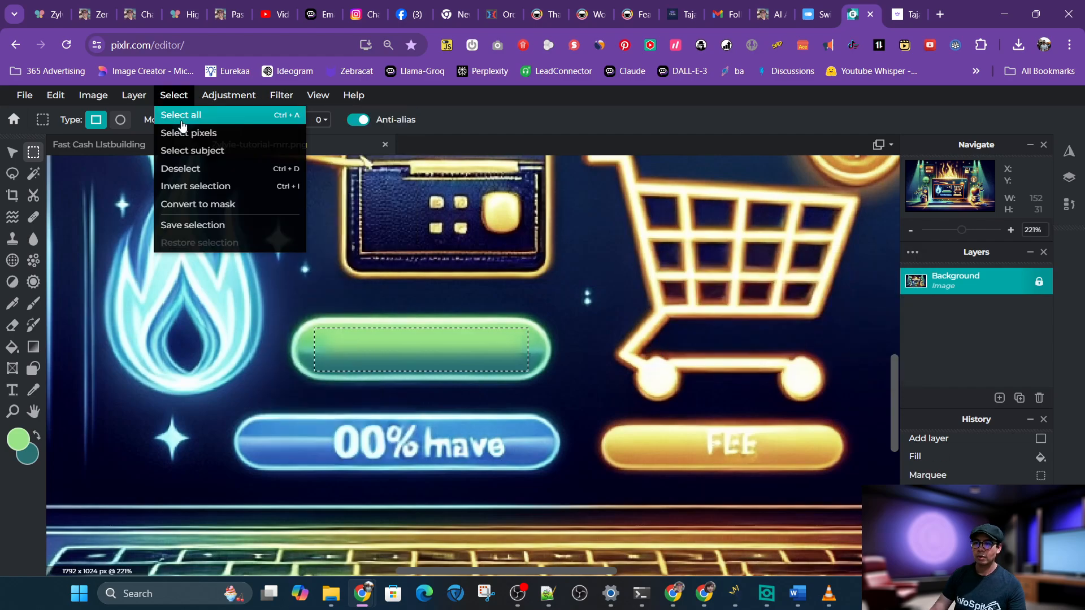
left_click(196, 173)
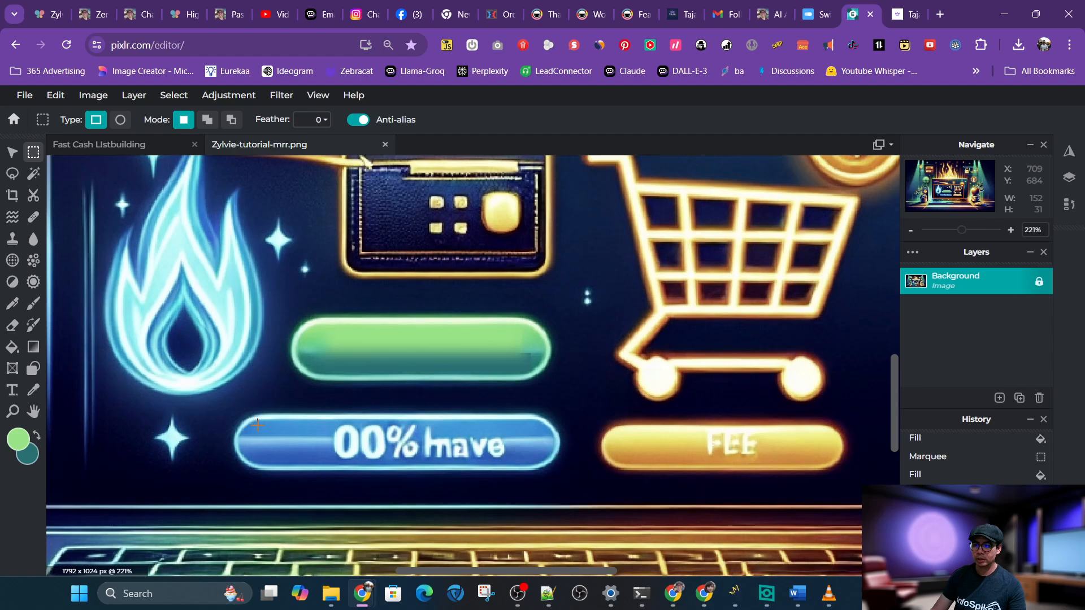
Sample two blue colours from the 00% have button with the Color Picker
left_click(33, 390)
left_click(323, 428)
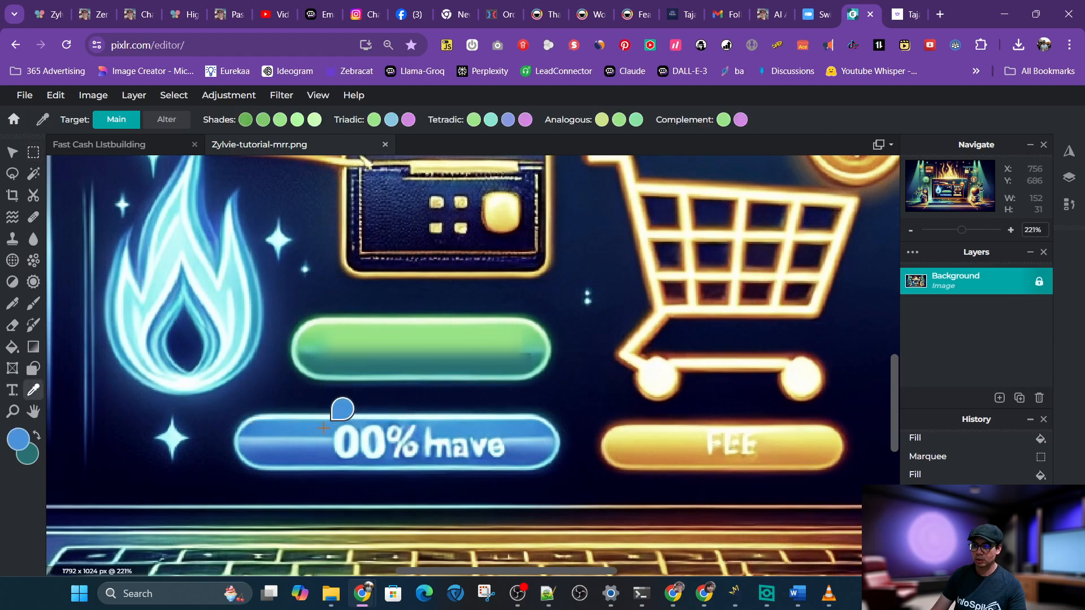
left_click(36, 436)
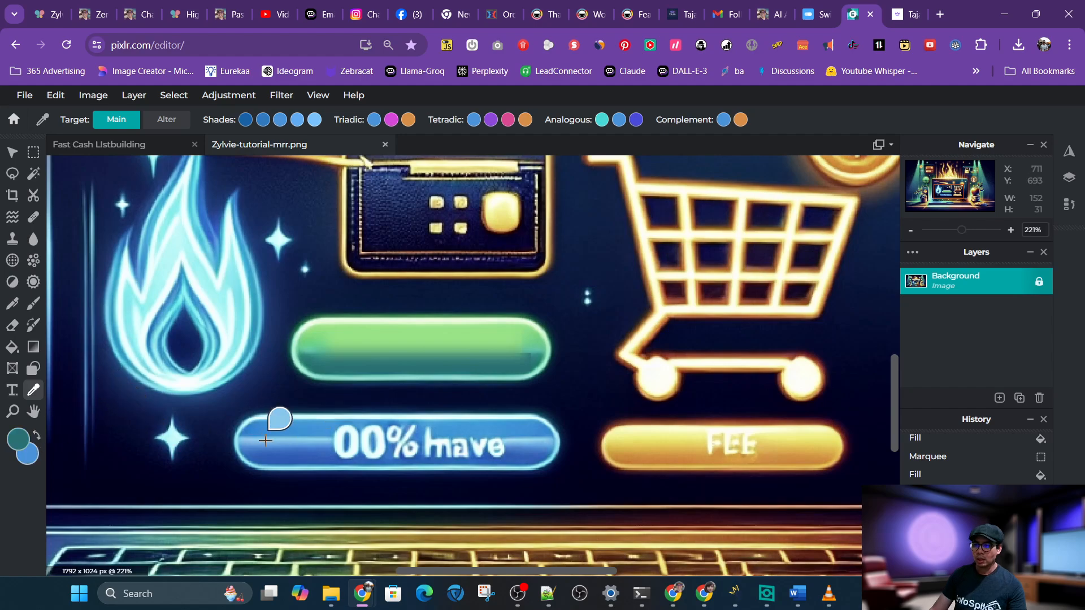
left_click(326, 438)
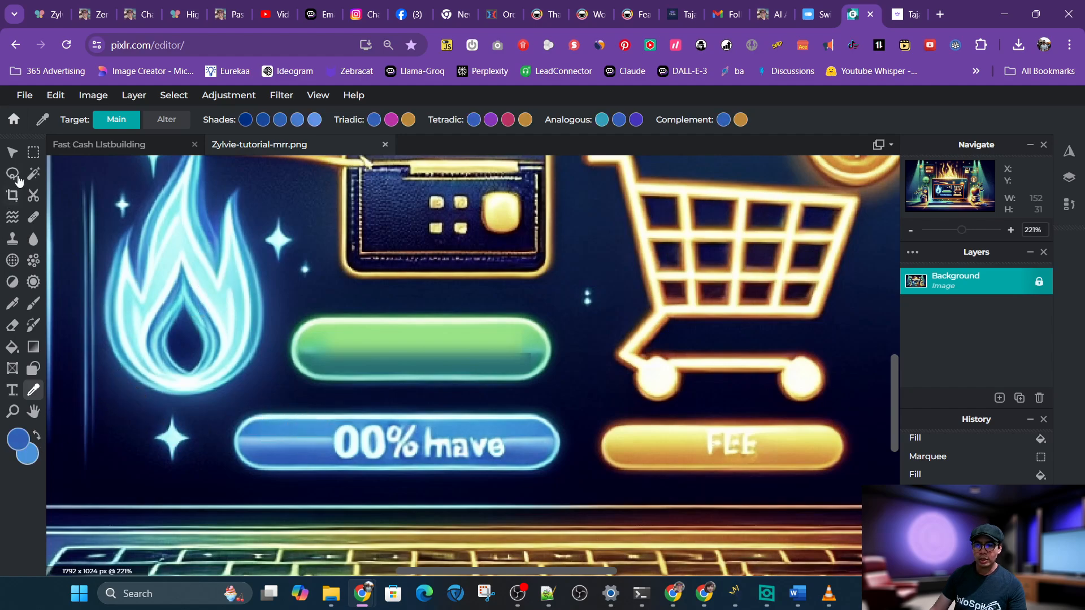
Copy an empty patch of the blue button, about 26 × 30 px, paste it, and move it to the button's left end
left_click(33, 152)
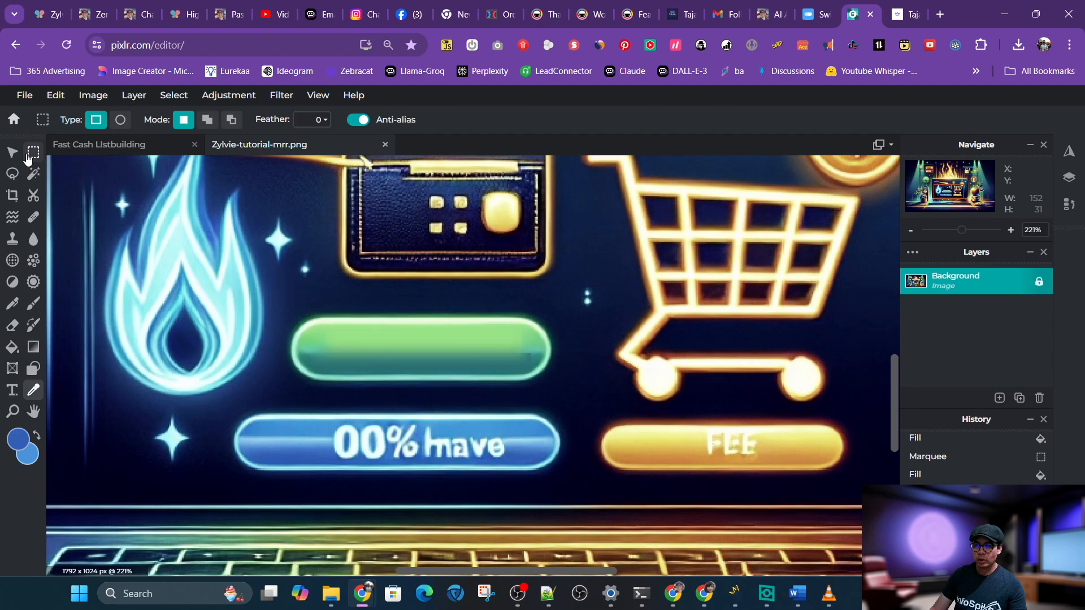
left_click(277, 420)
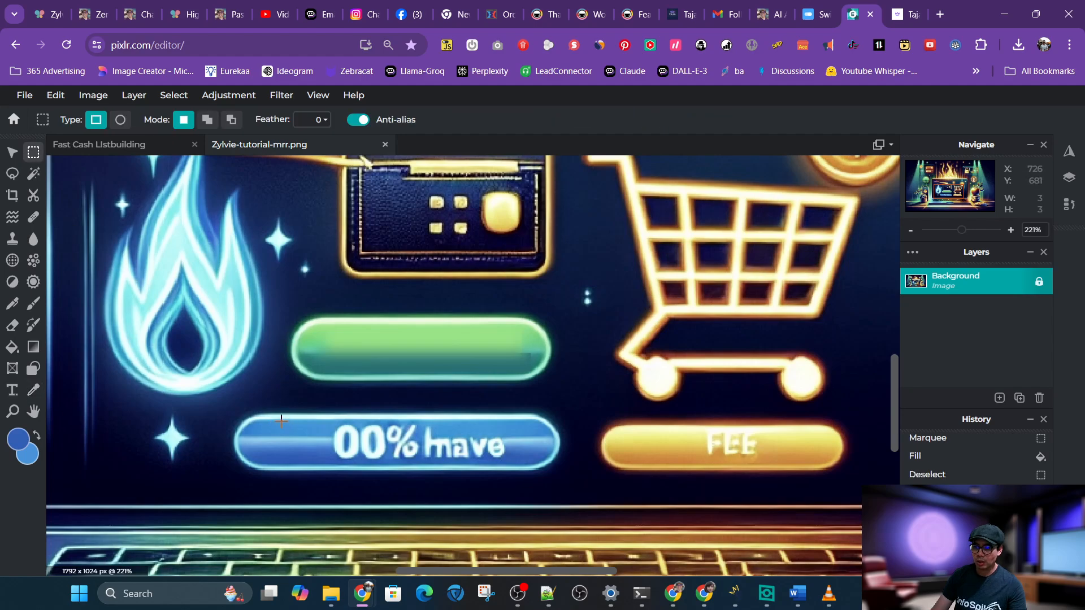
left_click_drag(281, 420, 316, 463)
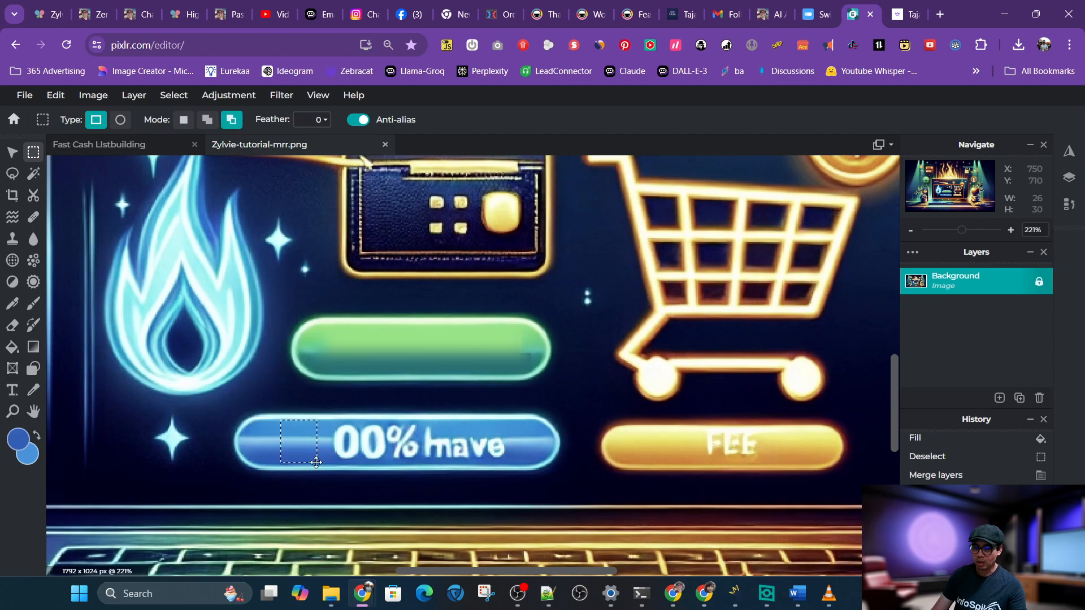
left_click(370, 438, "alt")
key("ctrl+v")
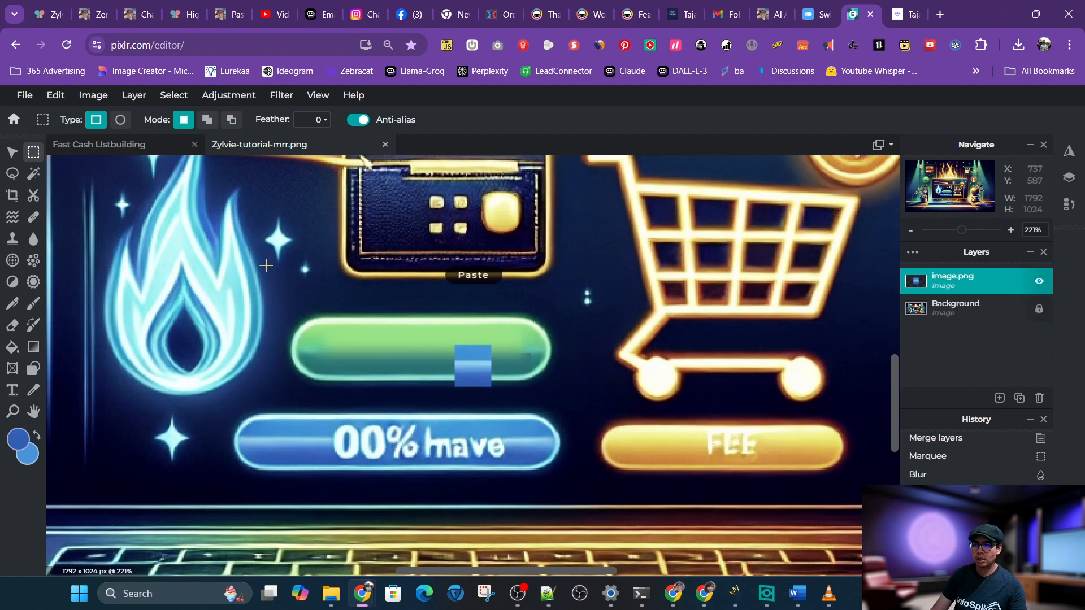
key("v")
left_click_drag(475, 362, 300, 437)
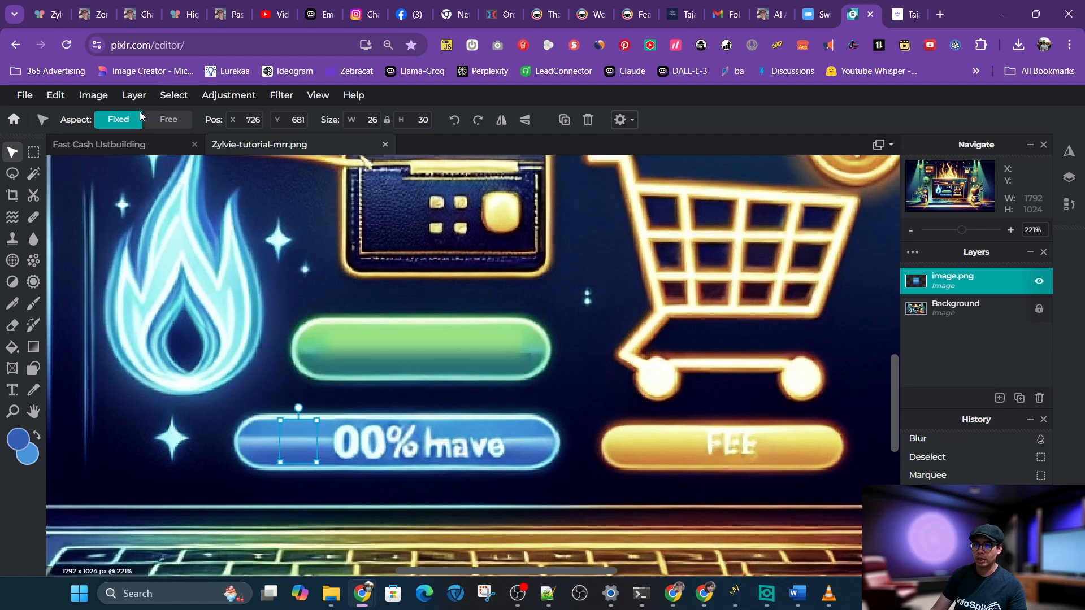
Switch the pasted patch to free aspect, stretch it to 130 px wide, and reposition it over the 00% have text
left_click(169, 119)
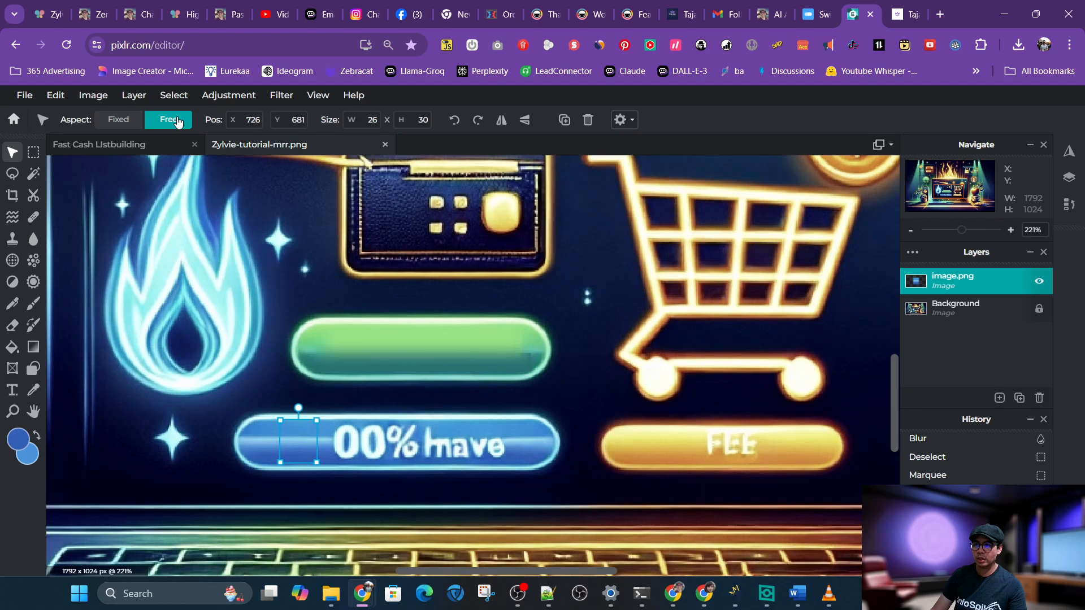
left_click(364, 119)
type("60")
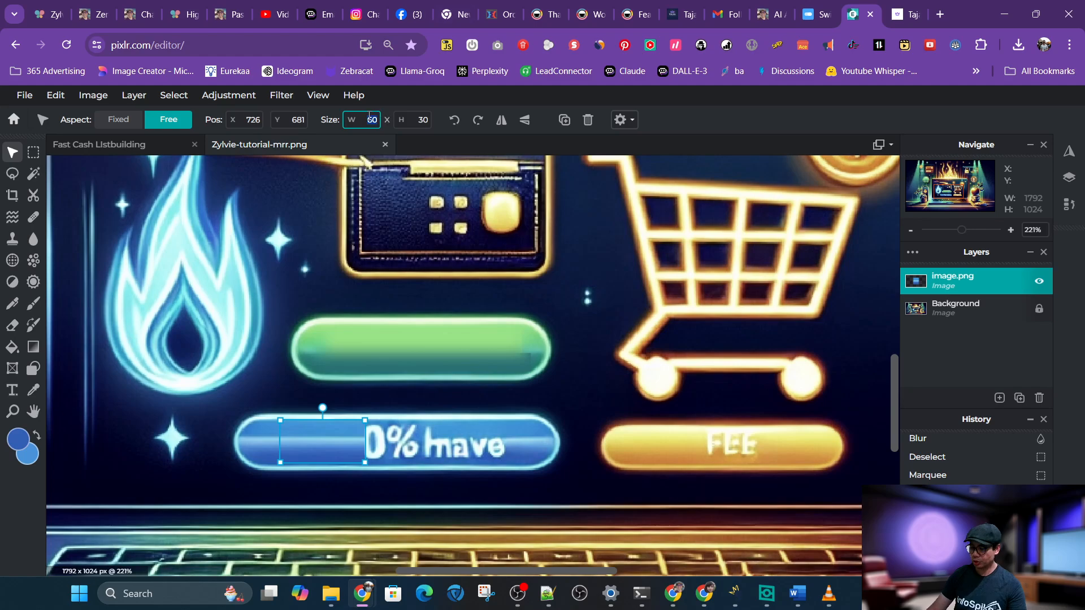
type("120")
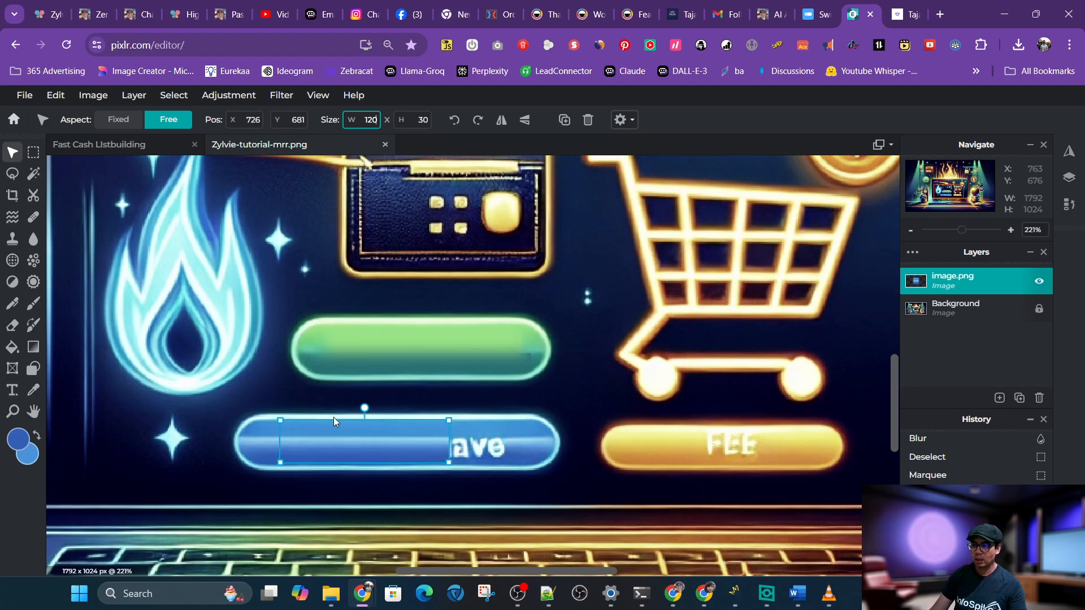
left_click_drag(369, 445, 418, 447)
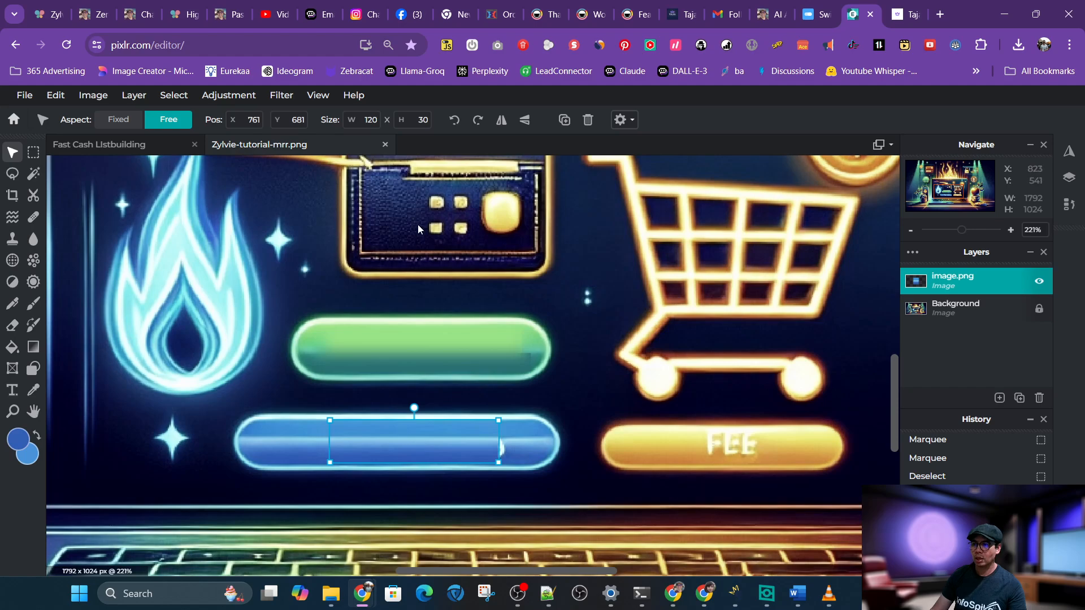
double_click(365, 120)
type("130")
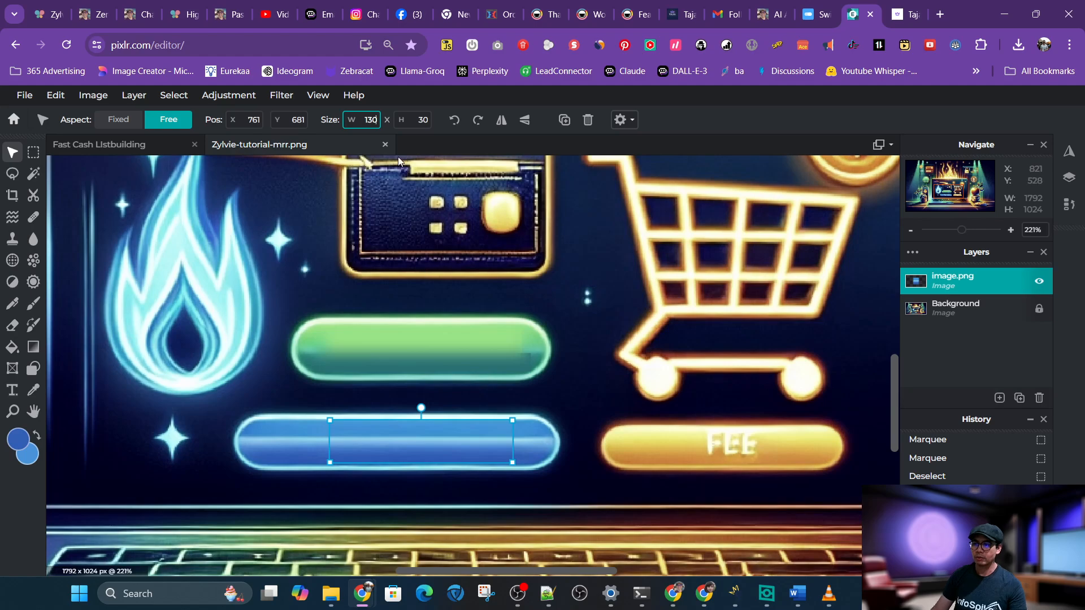
left_click(94, 95)
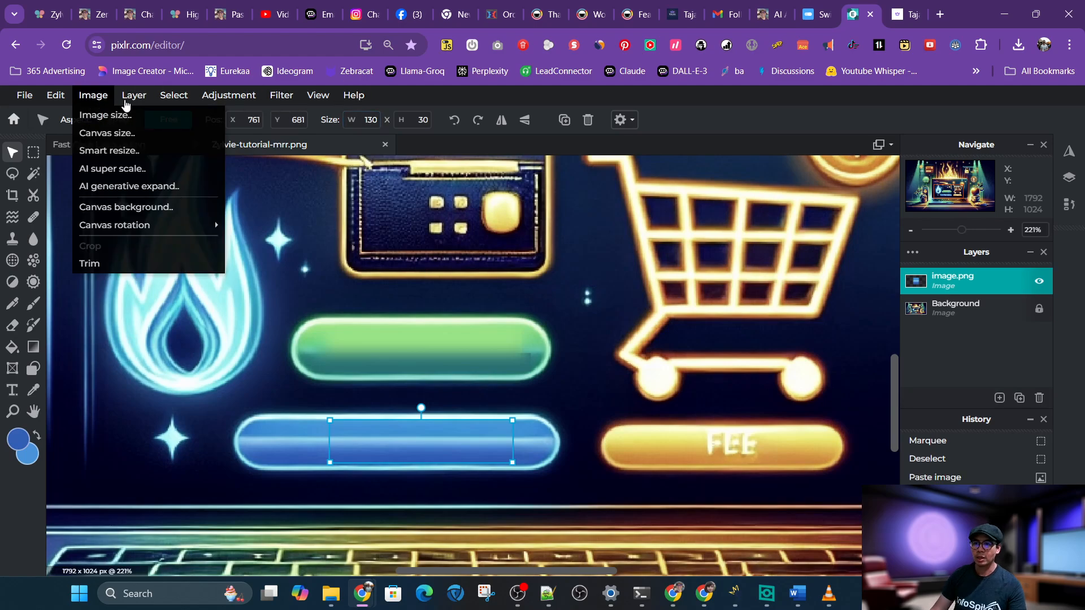
Flatten the image to merge the pasted patch into the background
mouse_move(134, 95)
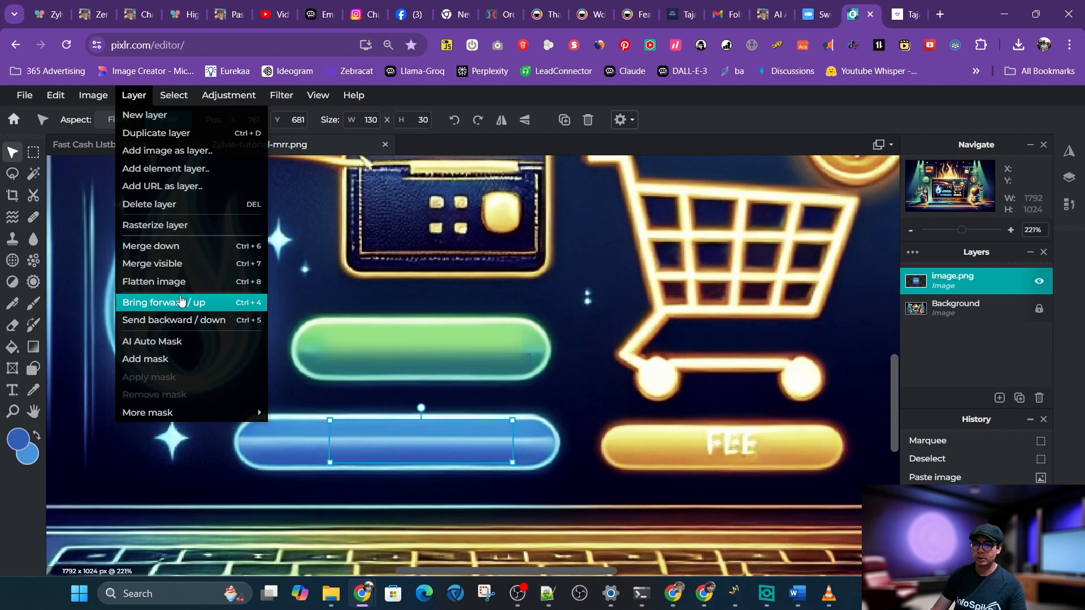
left_click(178, 282)
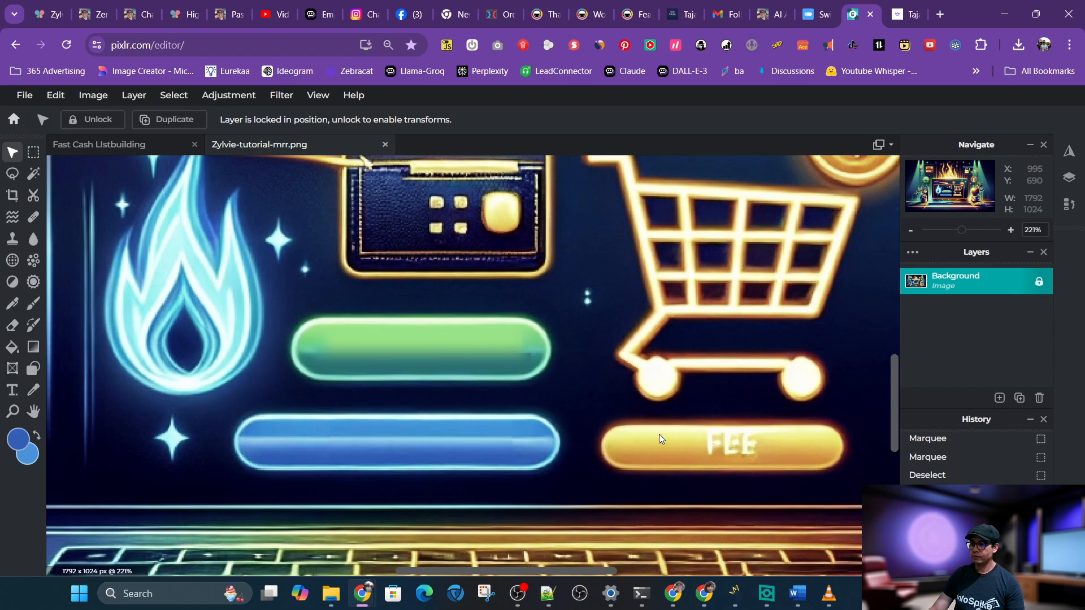
Copy an empty patch of the yellow button, about 25 × 24 px, paste it, and move it onto the FEE text
left_click(33, 152)
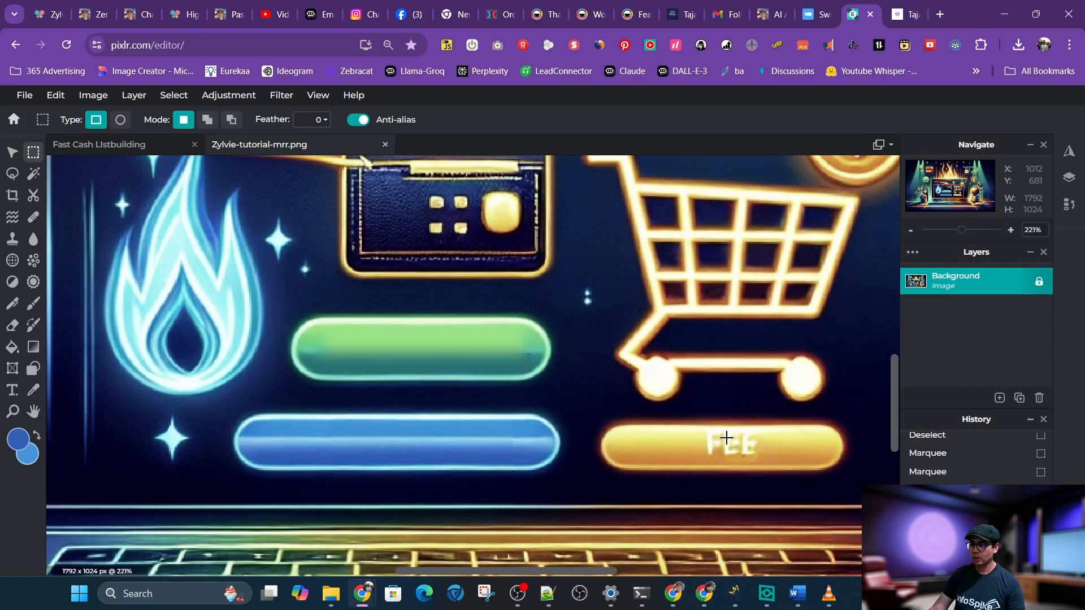
left_click_drag(645, 430, 679, 463)
key("ctrl+c")
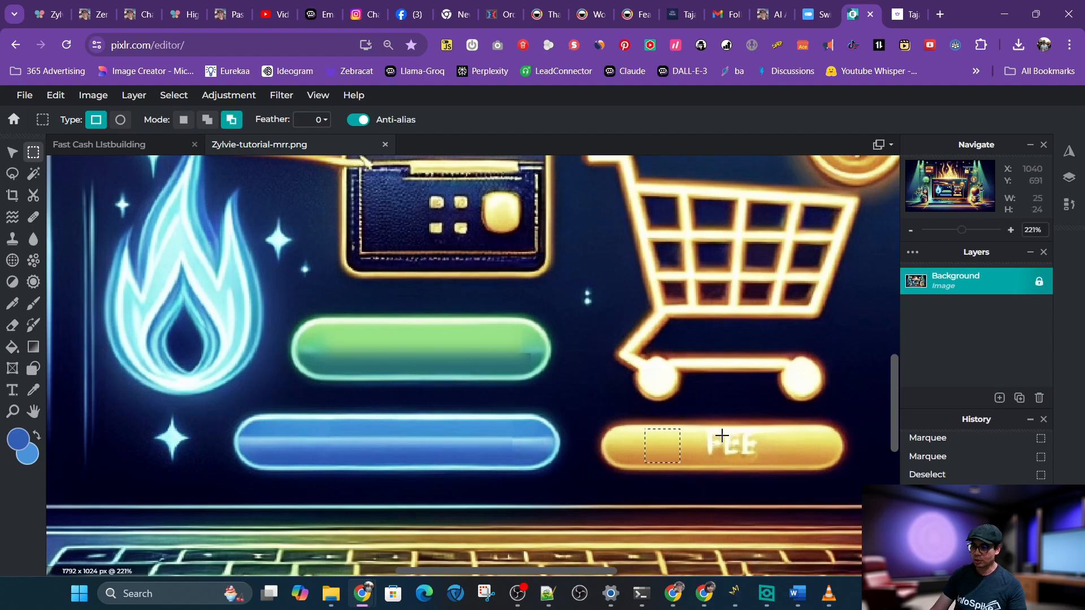
key("ctrl+v")
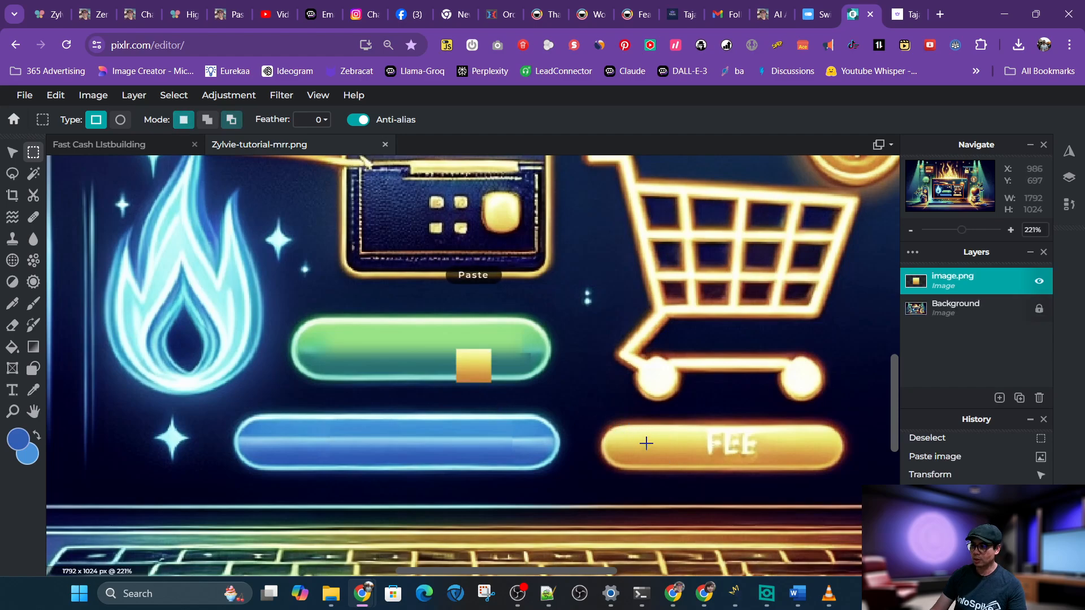
left_click(12, 152)
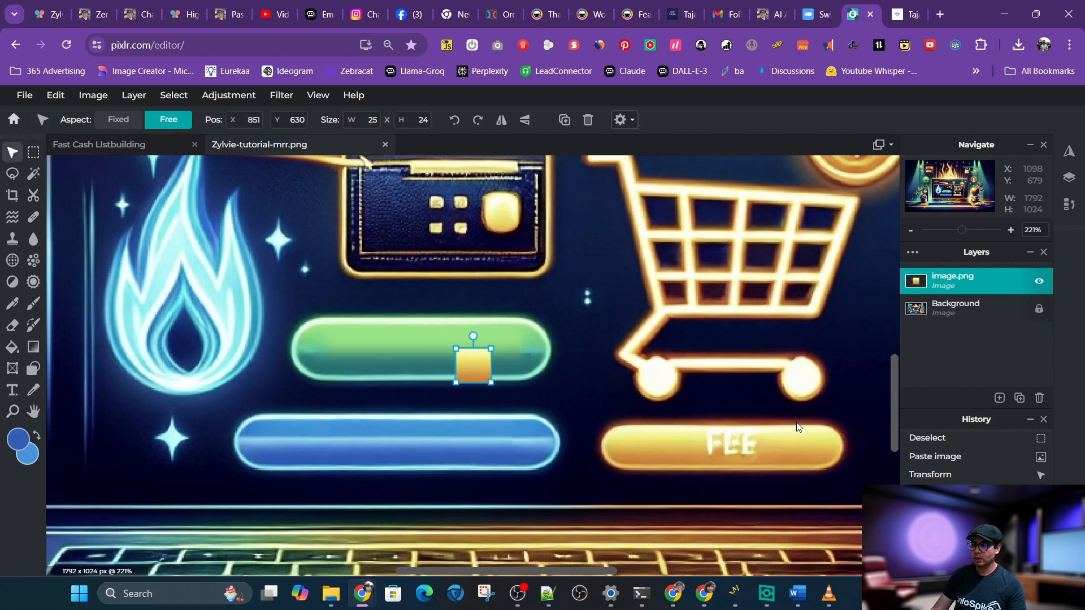
left_click_drag(469, 369, 661, 448)
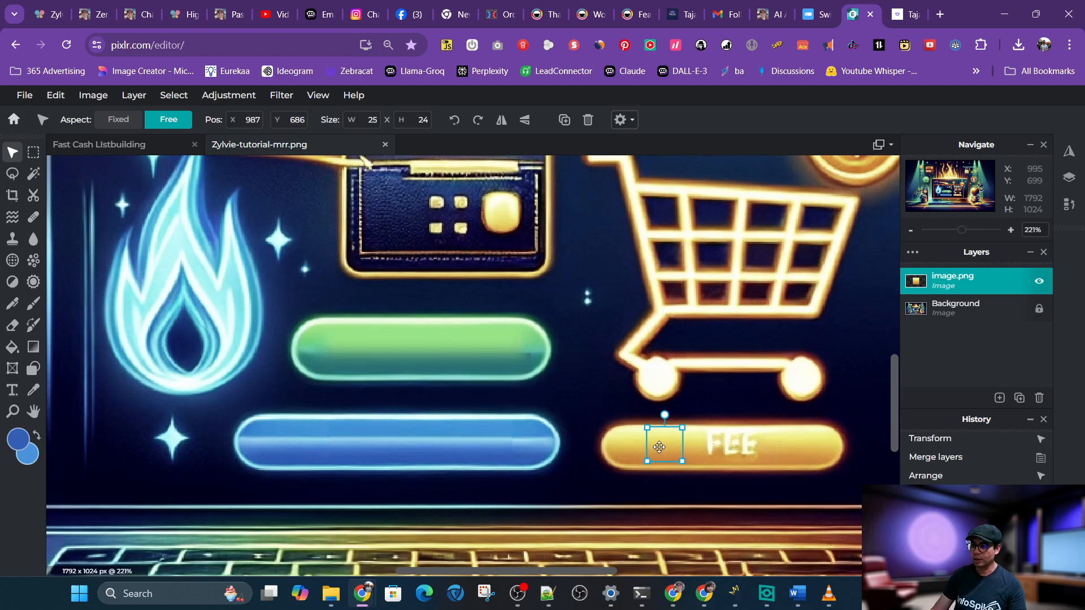
Stretch the pasted patch to 75 px wide and reposition it to cover the FEE text
double_click(364, 119)
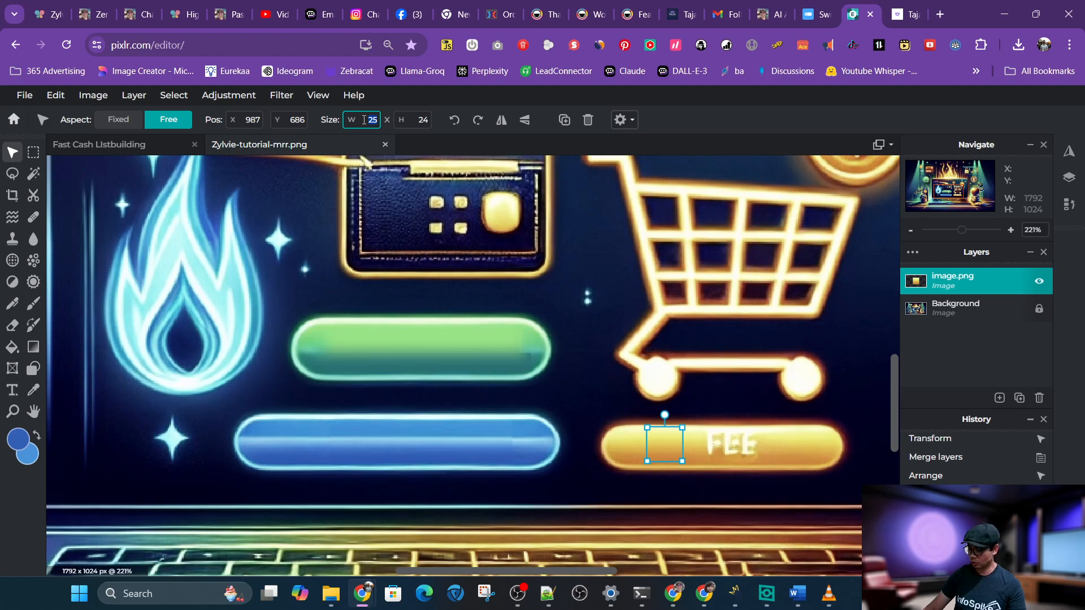
type("75")
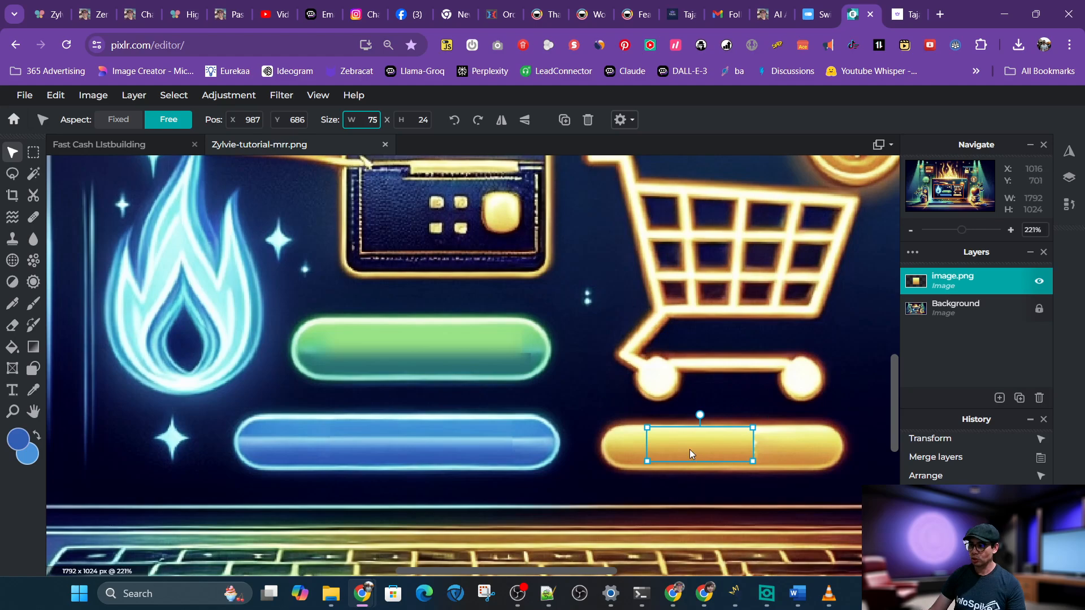
left_click_drag(691, 453, 705, 452)
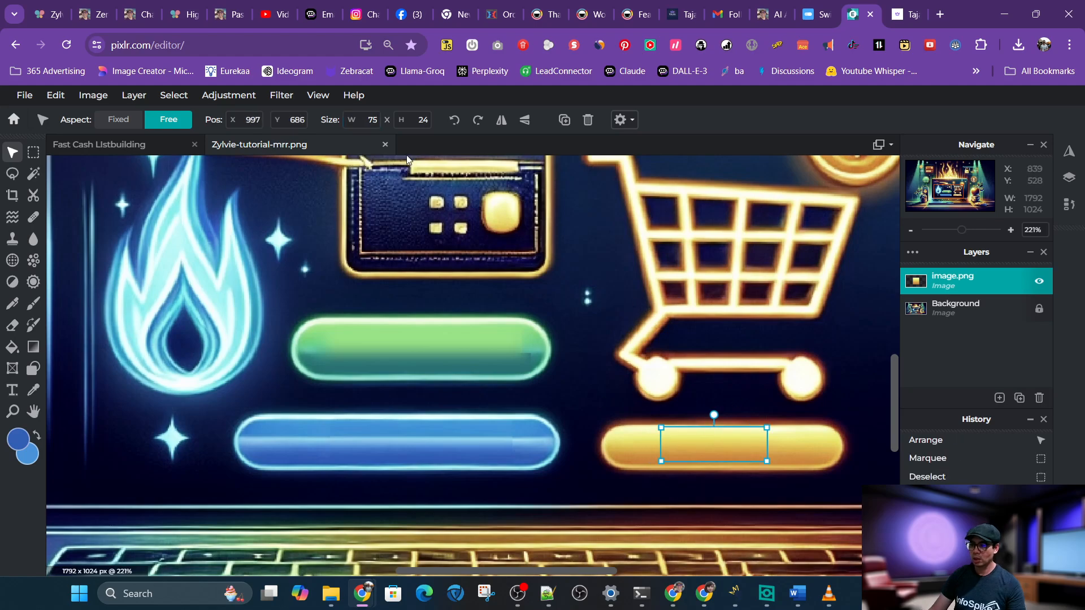
Flatten the image again
left_click(134, 96)
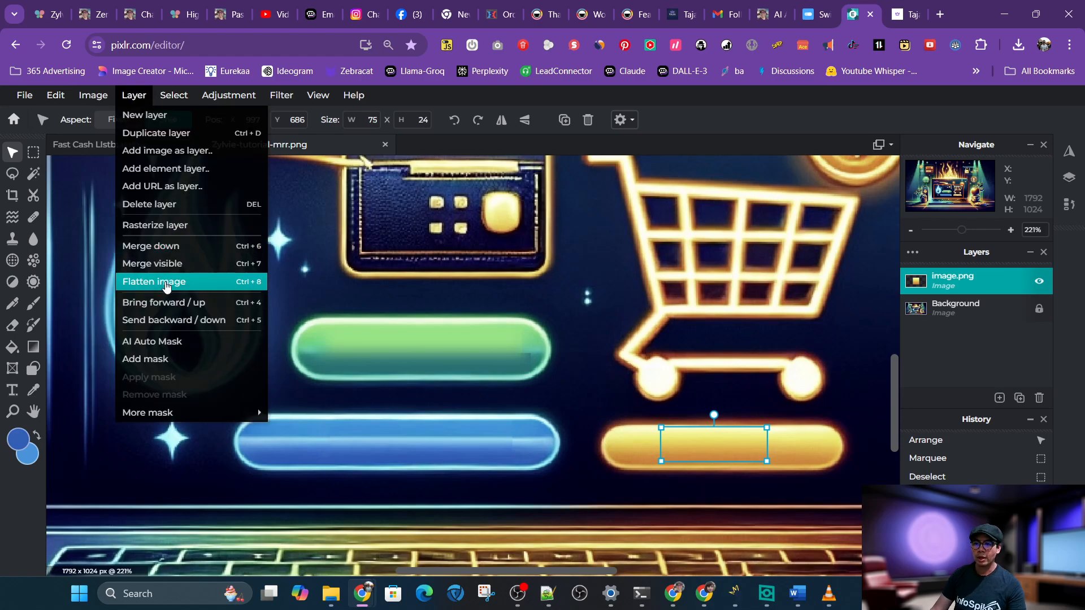
left_click(165, 283)
scroll(430, 305, "down", 3)
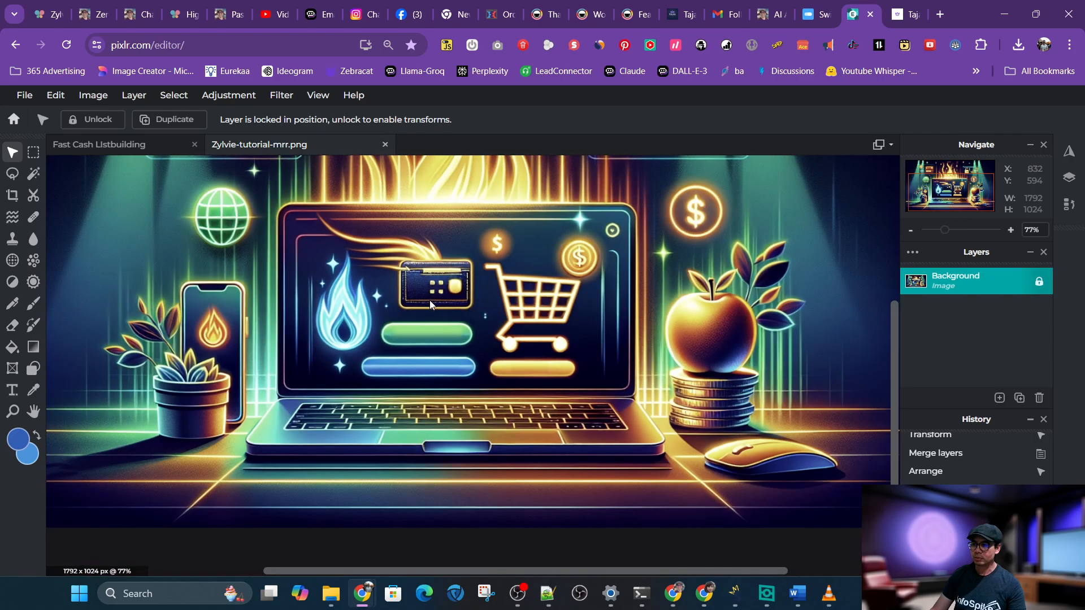
scroll(429, 301, "down", 1)
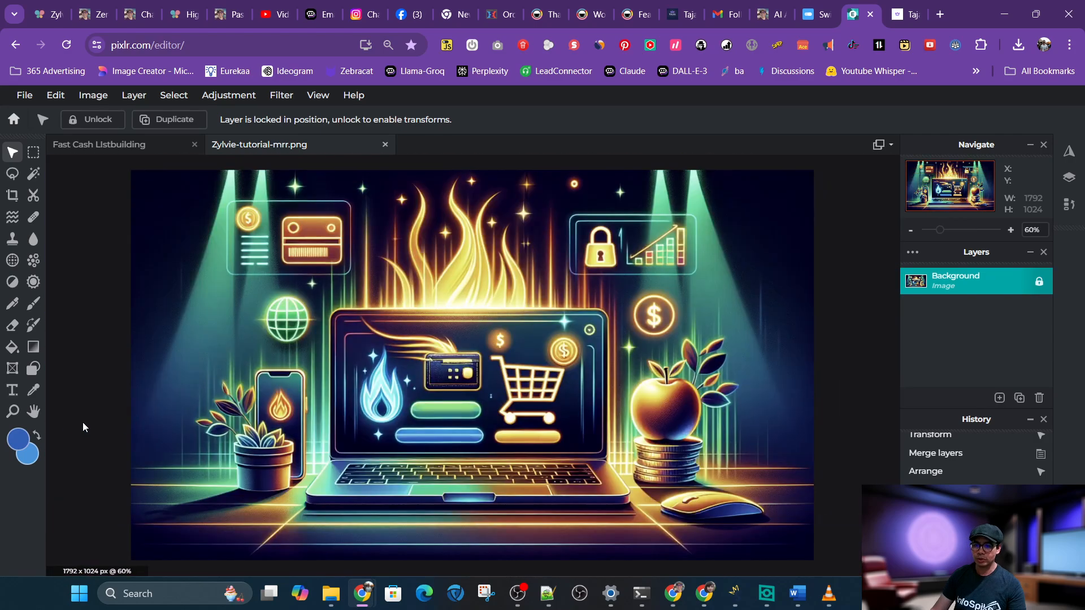
Set the foreground colour to white
left_click(20, 428)
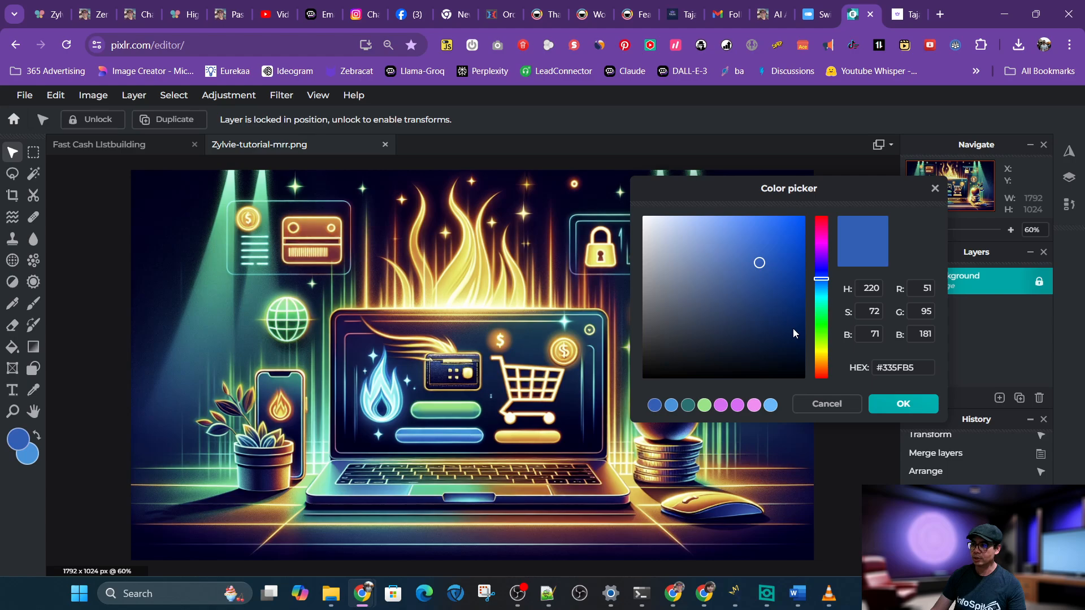
left_click_drag(794, 334, 603, 199)
left_click(879, 403)
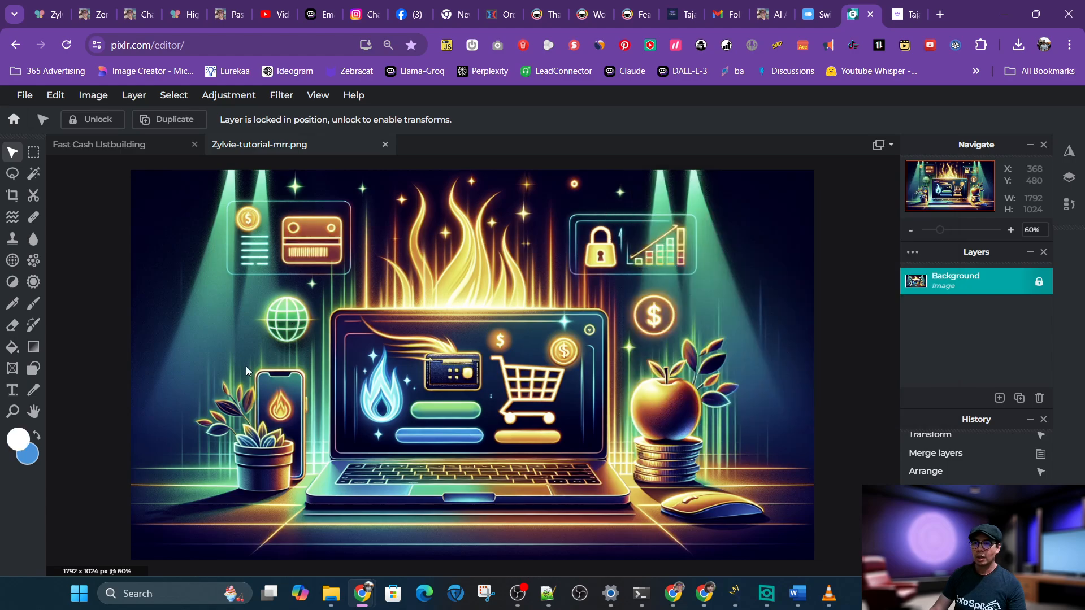
Add a text box over the laptop reading "Simple MRR Cart Tutorial"
left_click(12, 390)
left_click_drag(250, 396, 721, 529)
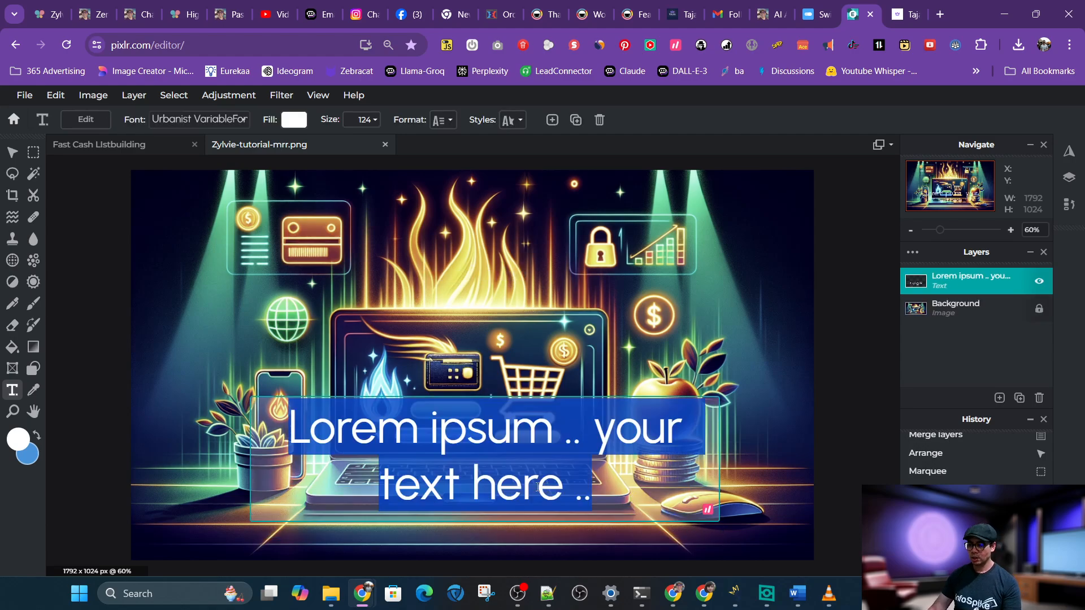
type("MRR Cart")
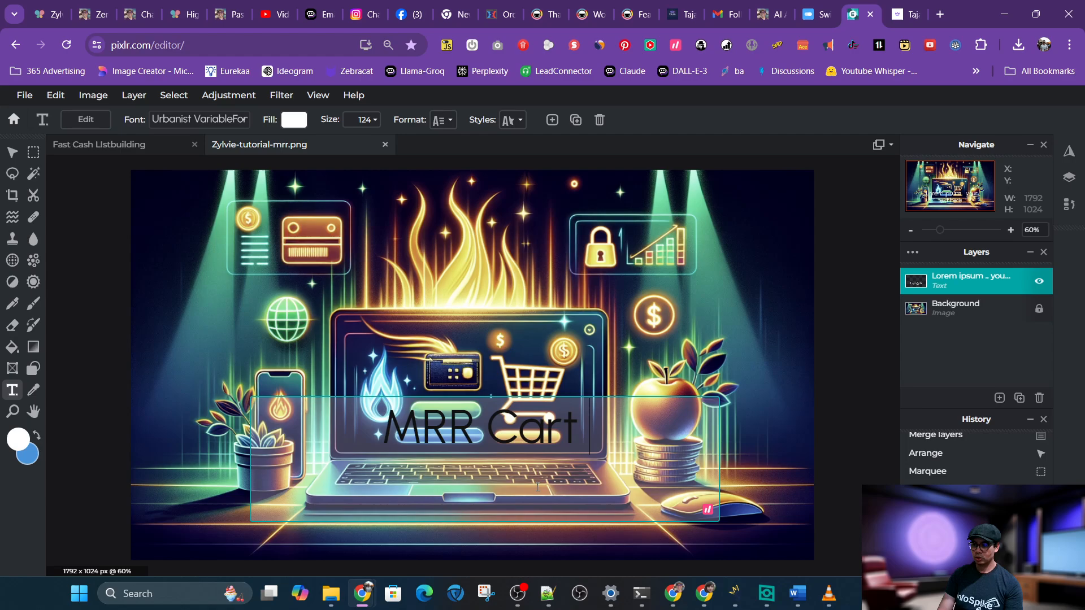
type(" Tutorial")
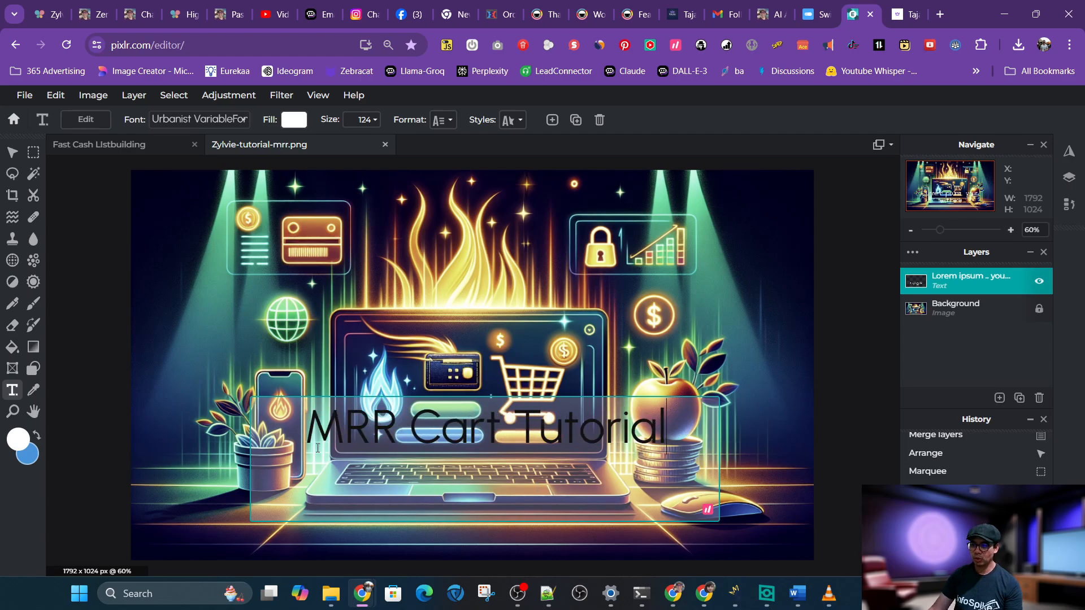
left_click(297, 430)
type("Simple")
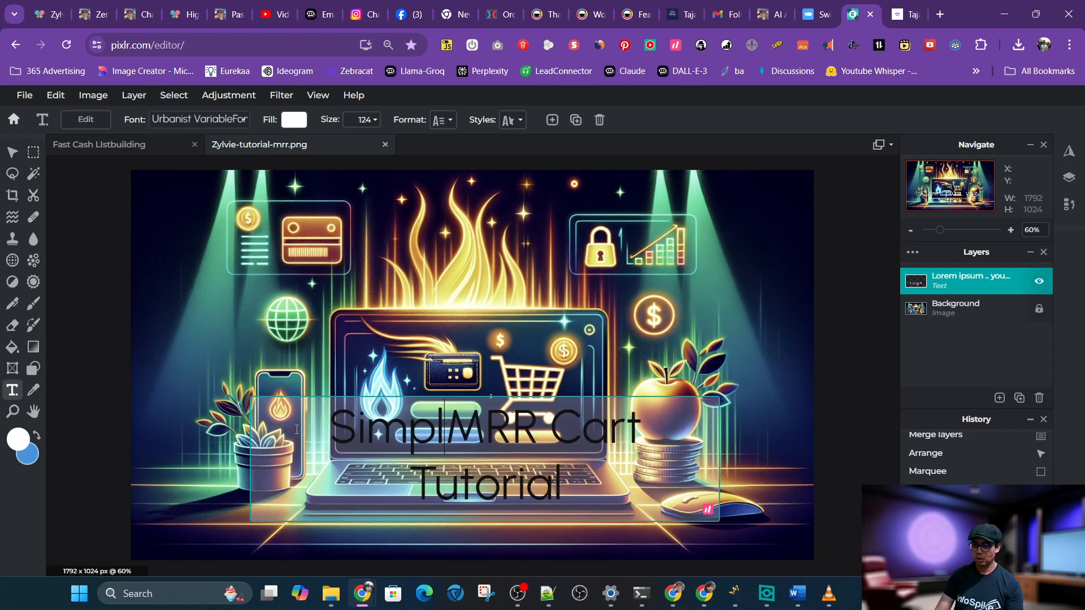
Select all the title text and change its font to Sinkinsans
key("ctrl+a")
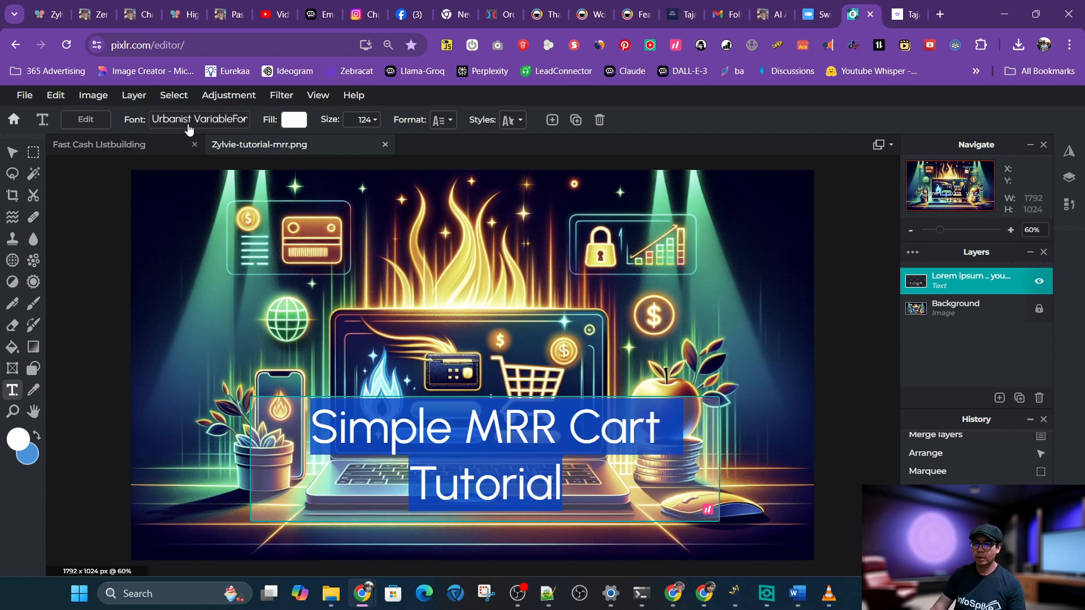
left_click(209, 233)
left_click(232, 120)
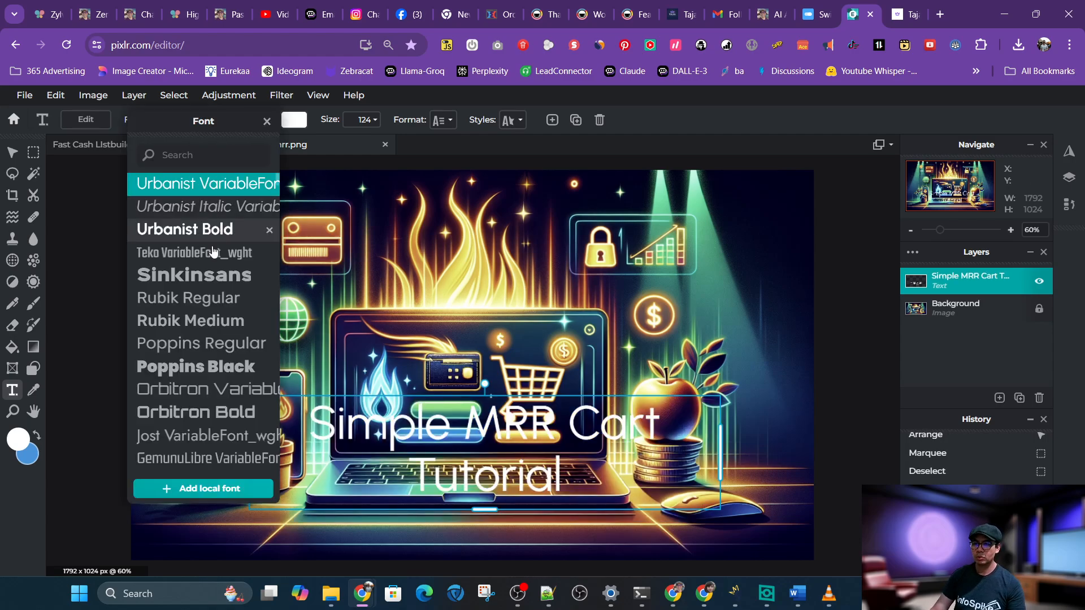
left_click(192, 277)
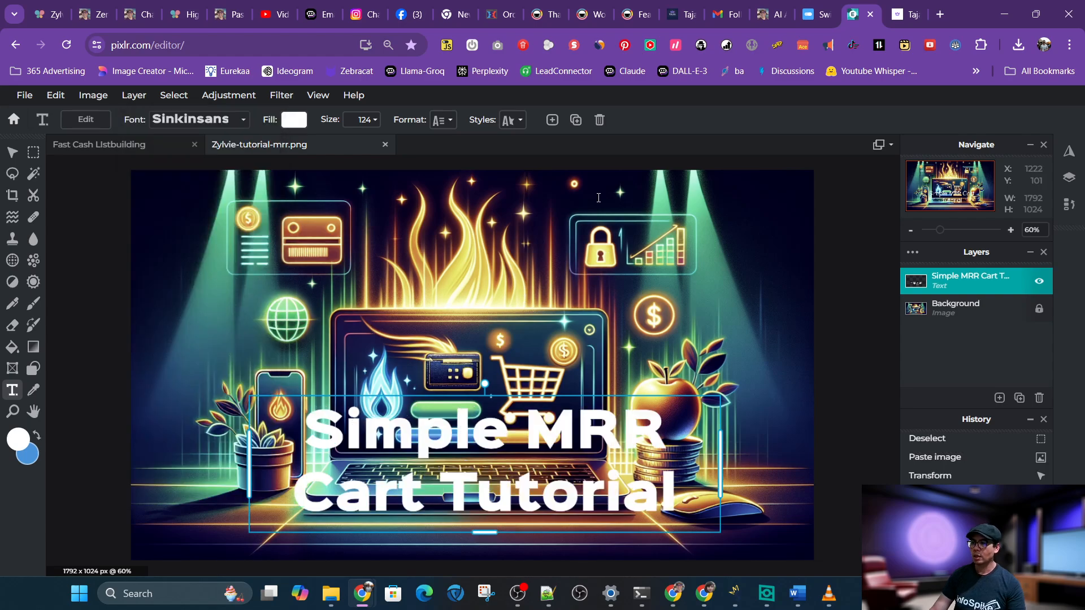
Enable a text shadow with opacity 100 and a stronger blur, then nudge the title slightly upward
left_click(513, 119)
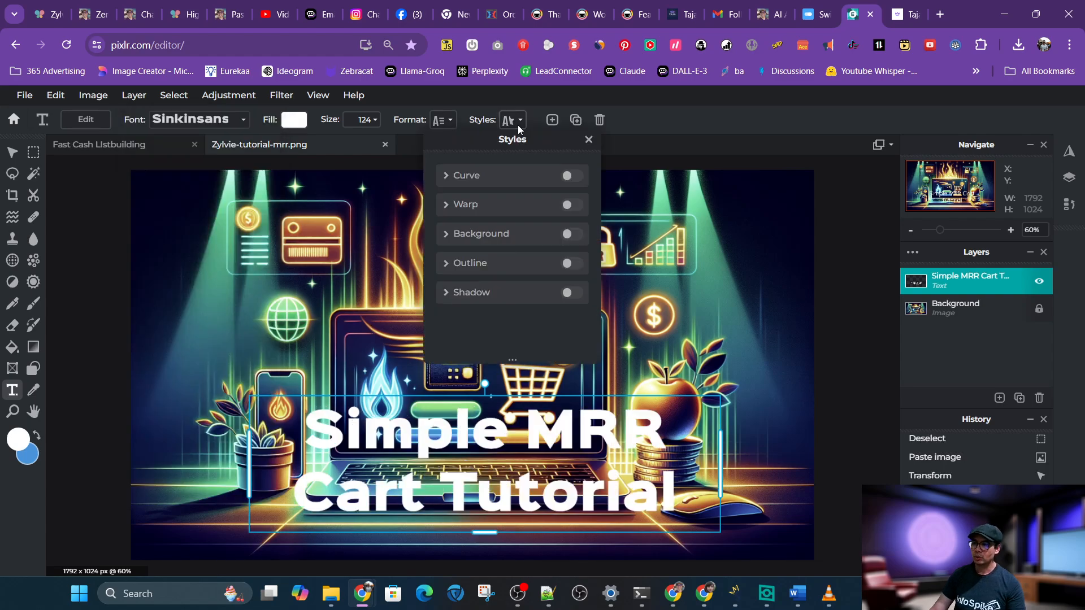
left_click(574, 293)
scroll(577, 298, "down", 3)
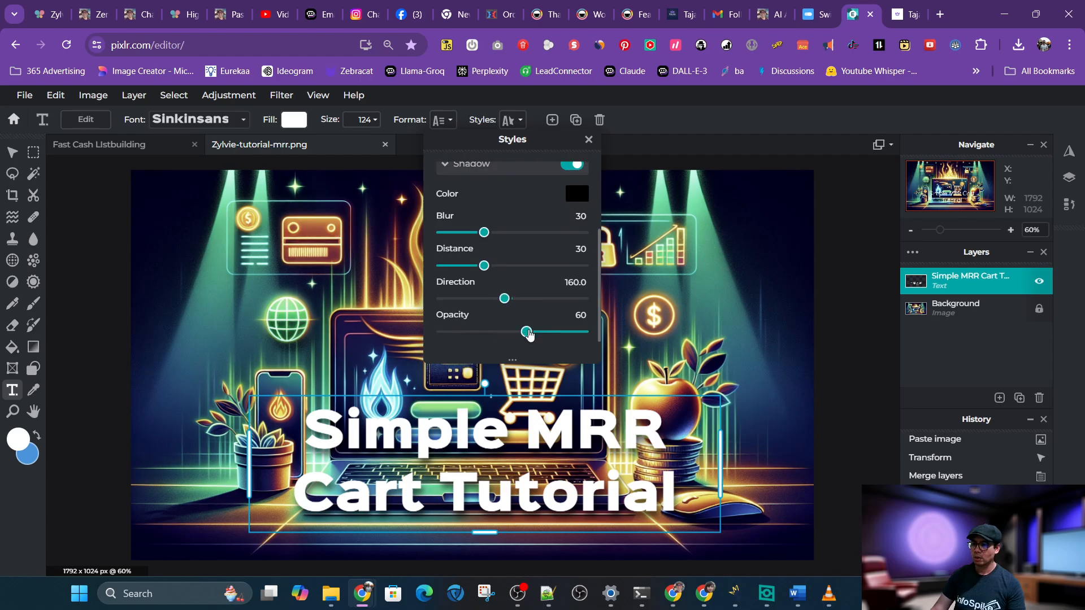
left_click_drag(525, 332, 583, 333)
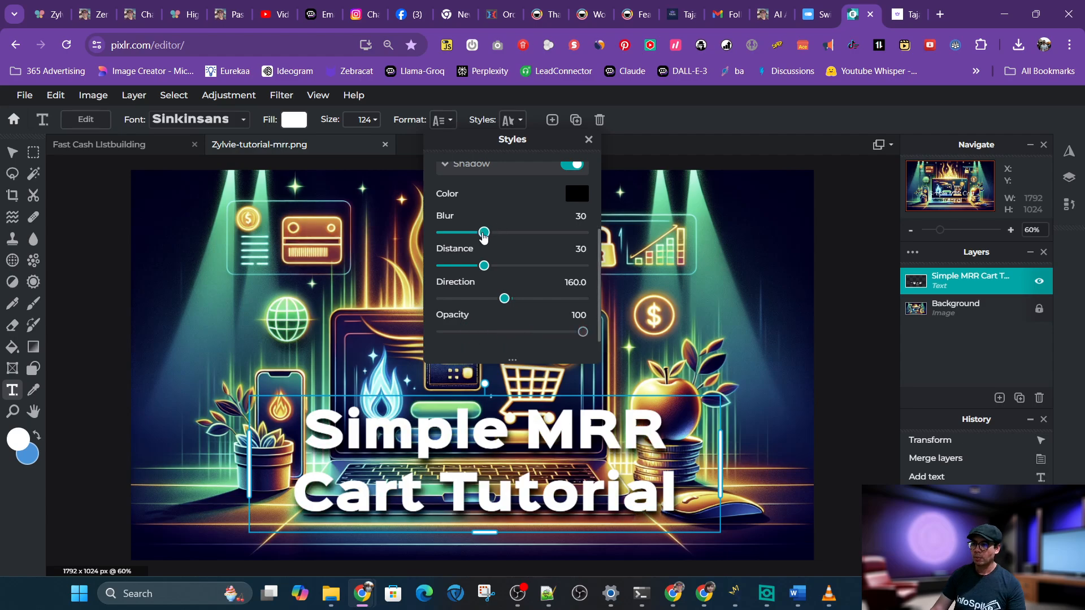
left_click_drag(484, 232, 519, 236)
left_click(743, 366)
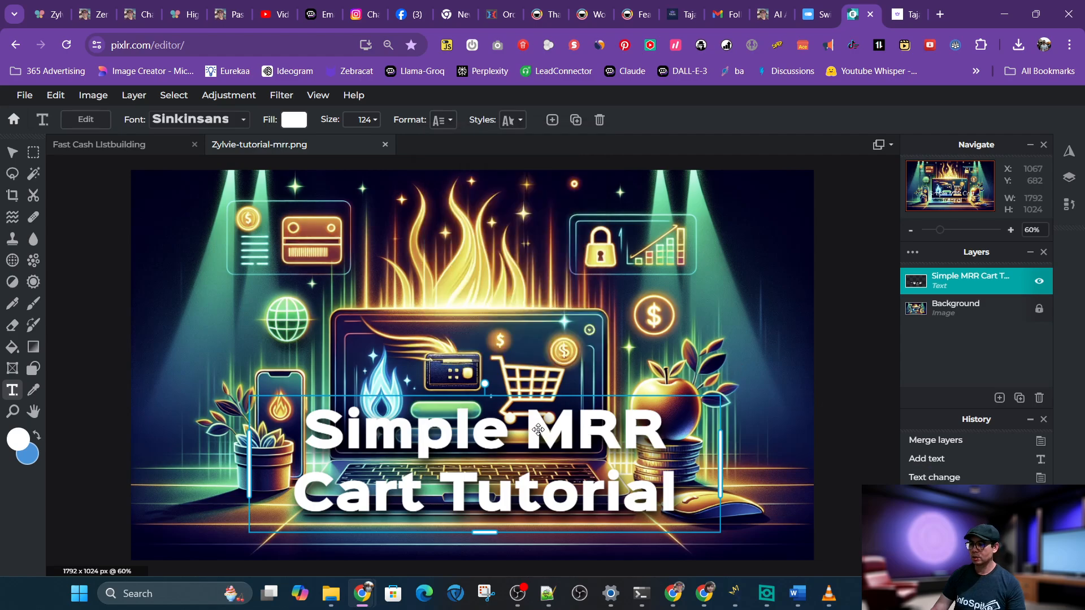
left_click_drag(538, 429, 529, 409)
Add a new empty layer above the Background layer
left_click(938, 311)
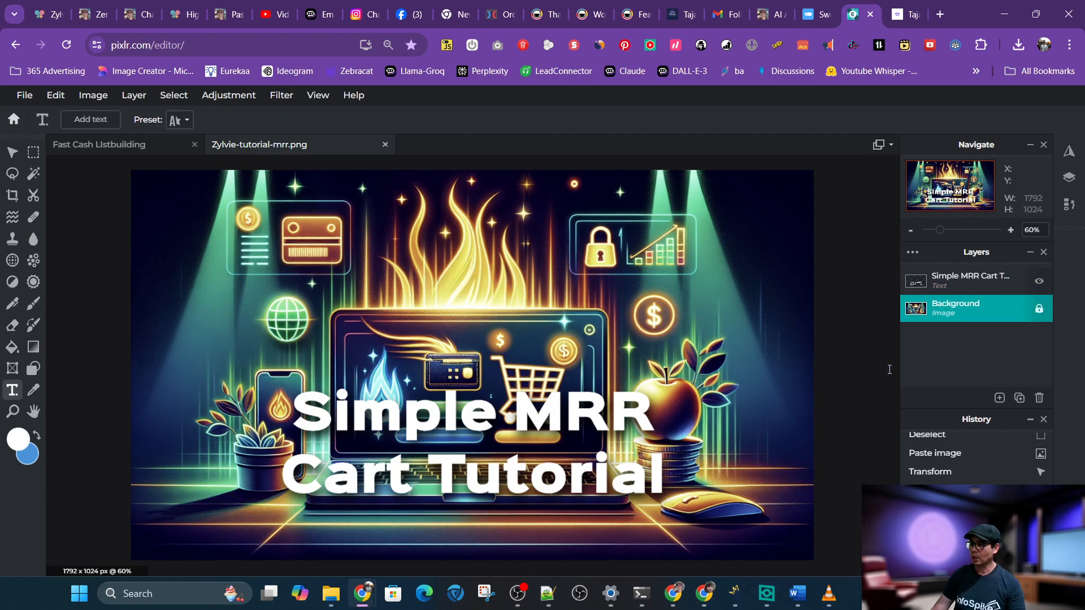
left_click(942, 315)
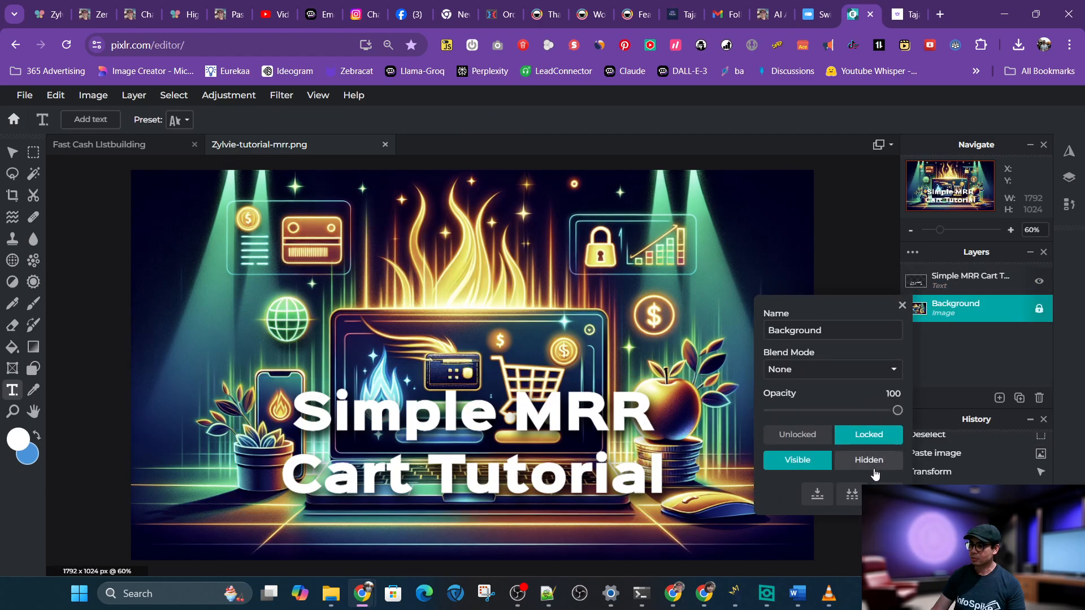
left_click(999, 398)
left_click(686, 308)
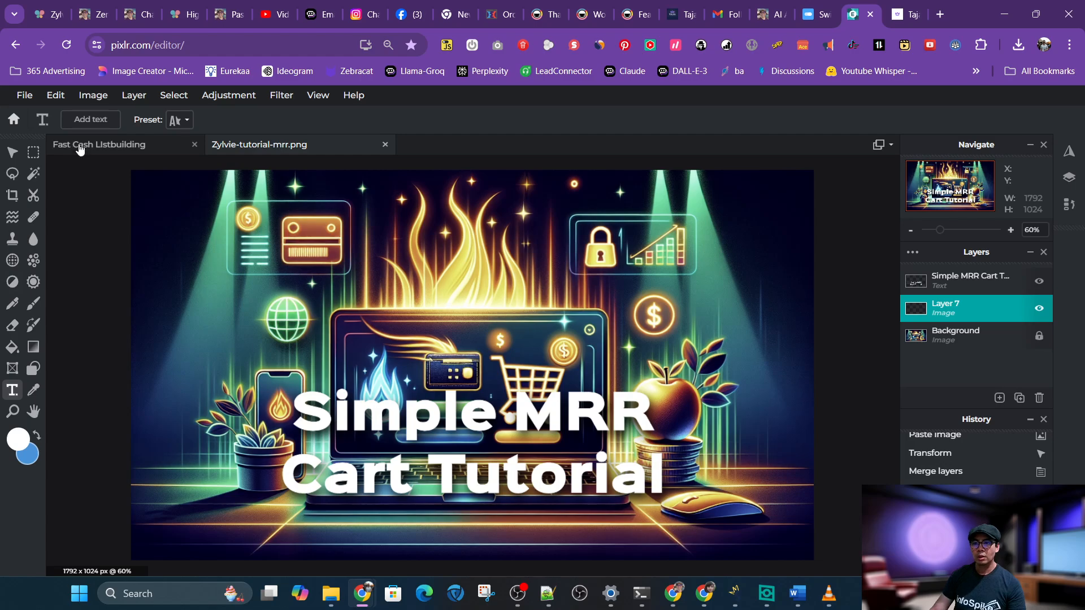
Select the whole canvas and fill the new layer with black
left_click(33, 152)
key("ctrl+a")
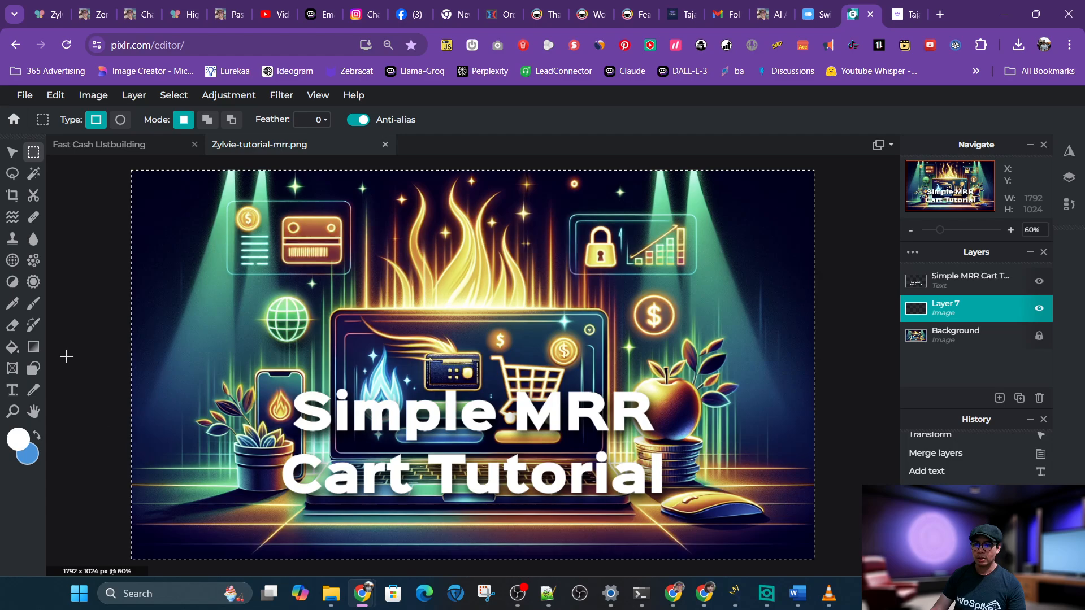
left_click(37, 435)
left_click(19, 439)
mouse_move(821, 333)
left_mouse_down()
mouse_move(621, 387)
mouse_move(634, 386)
left_mouse_up()
left_click(875, 402)
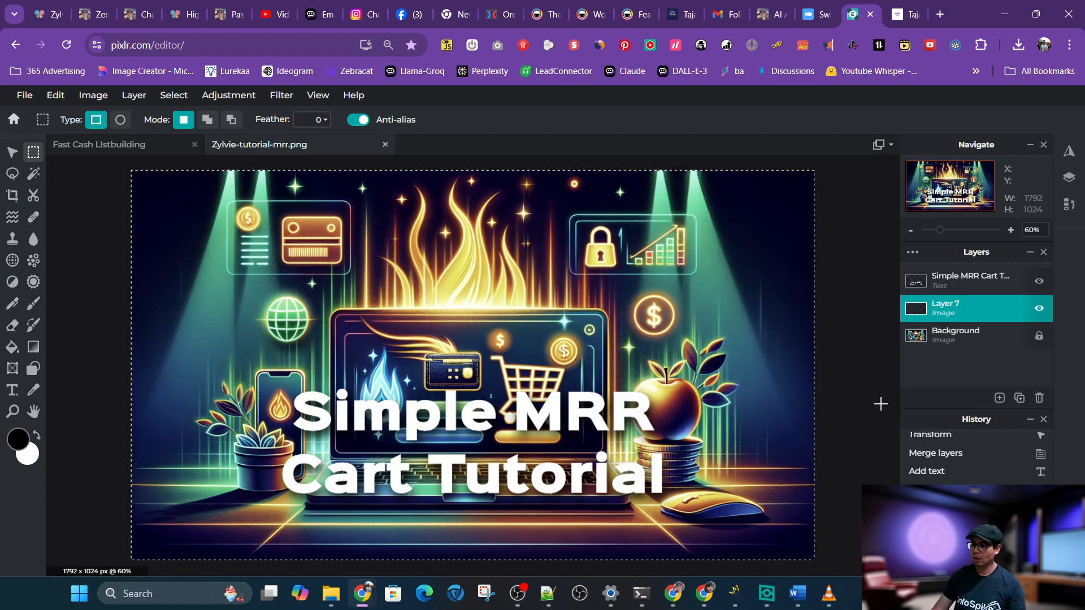
left_click(12, 352)
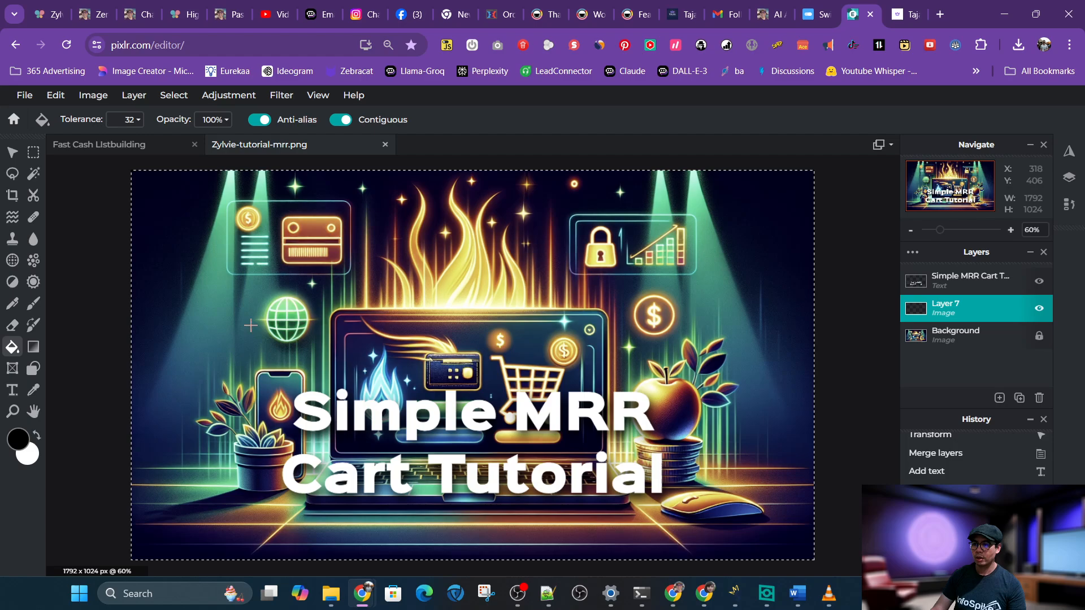
left_click(252, 317)
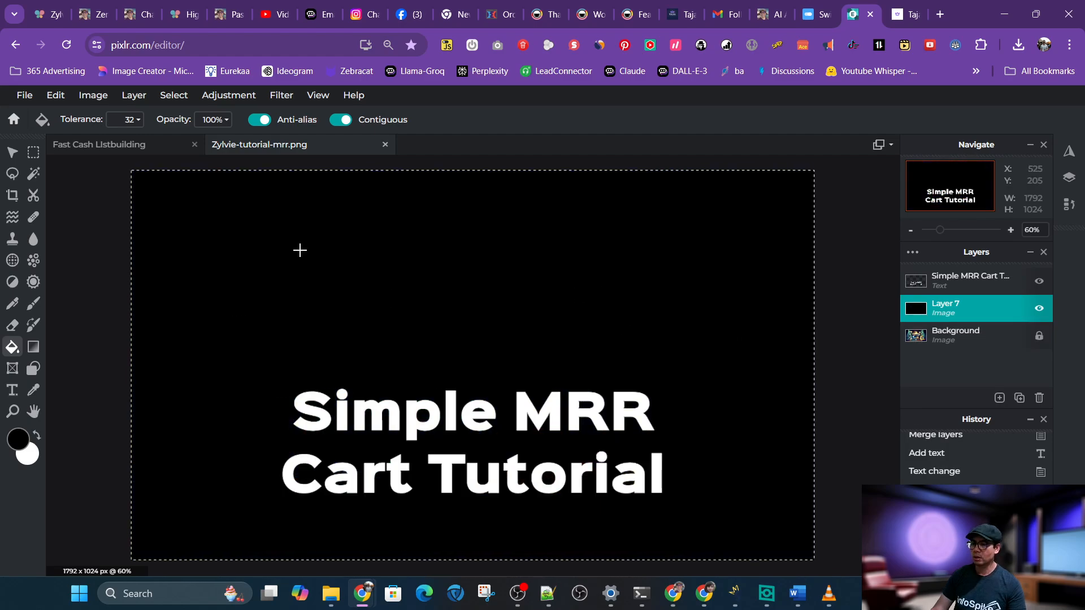
Cut a 100-feathered marquee selection from the upper part of the black layer so it fades into the image
left_click(34, 157)
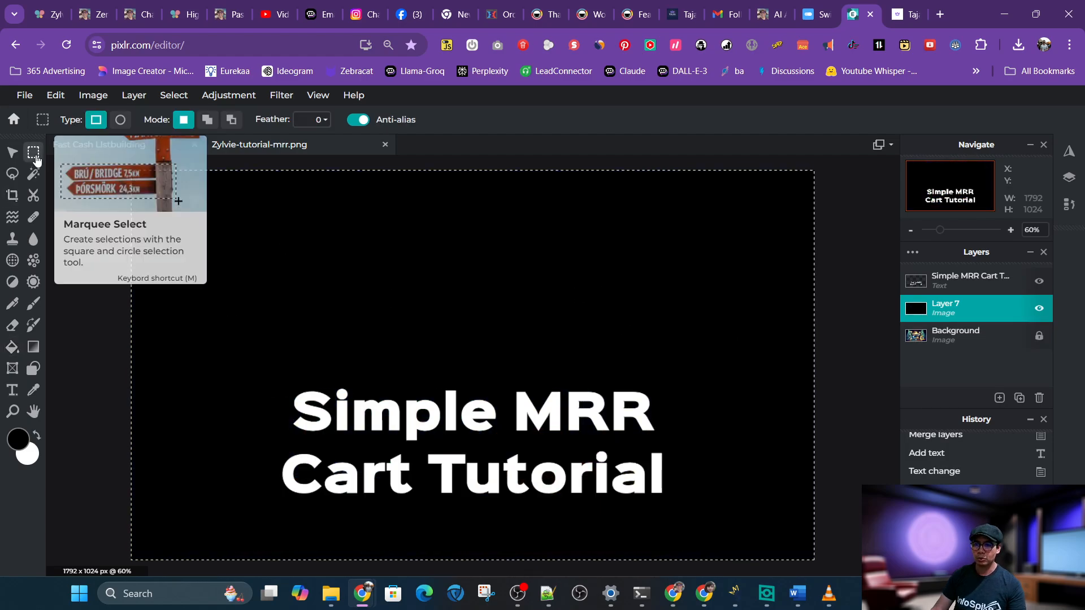
left_click(320, 120)
left_click_drag(210, 146, 325, 146)
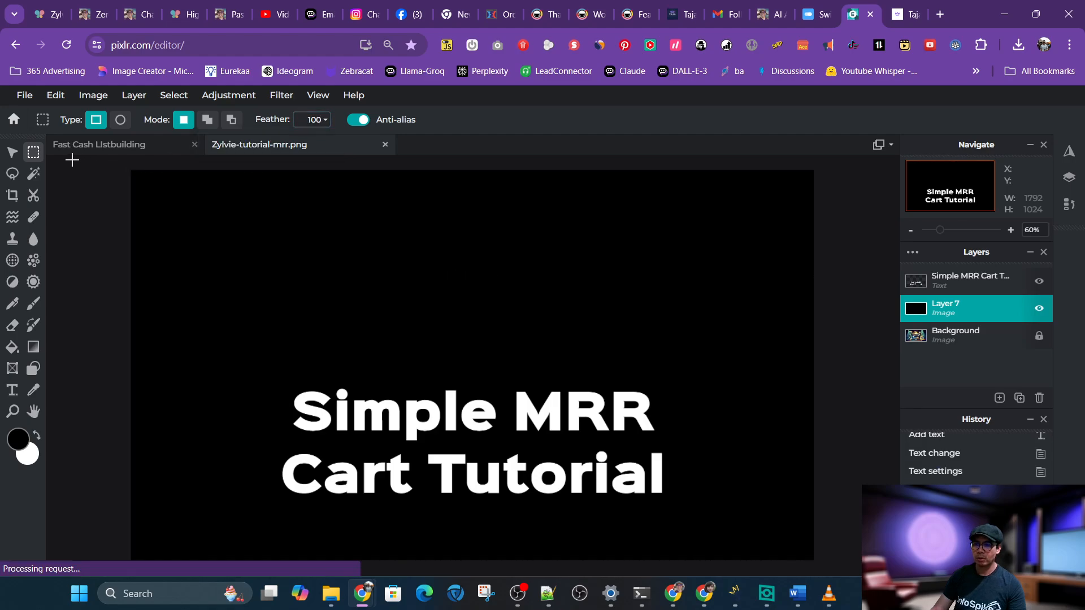
left_click_drag(72, 161, 845, 416)
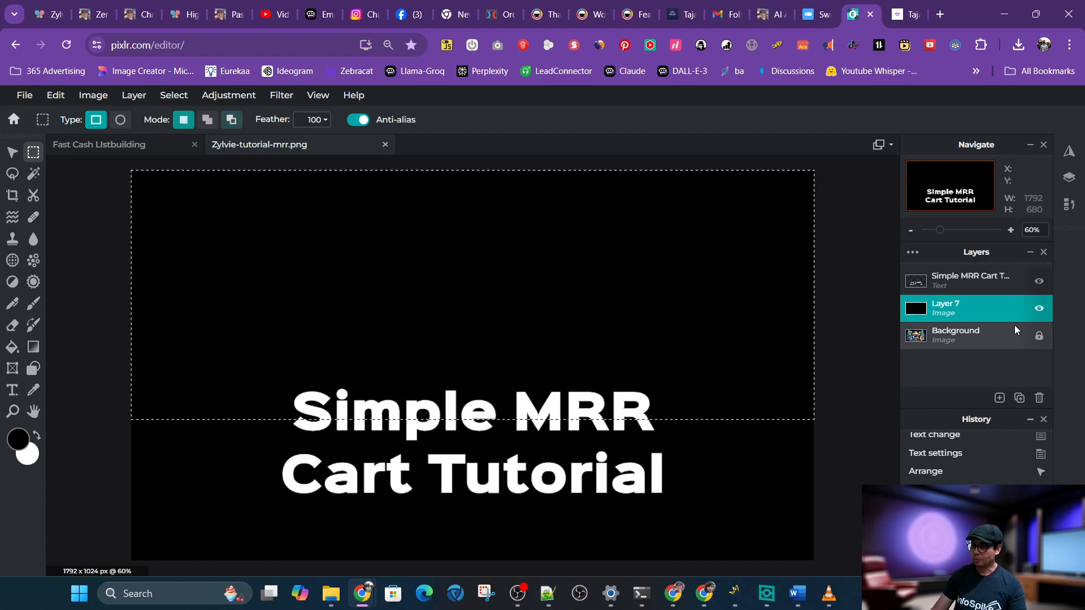
key("ctrl+x")
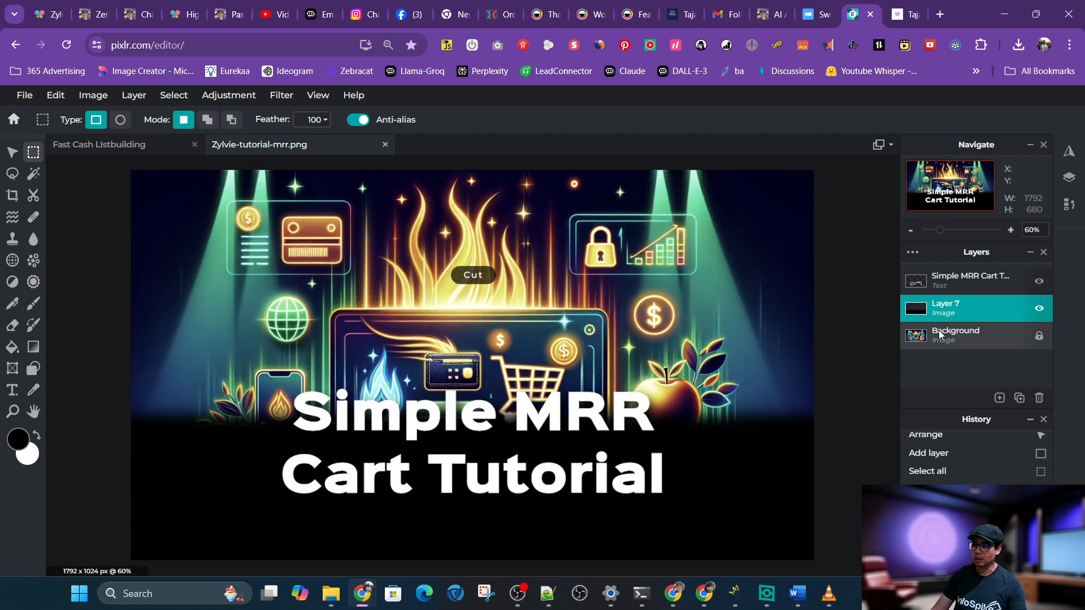
Lower the black layer's opacity to 45
left_click(975, 308)
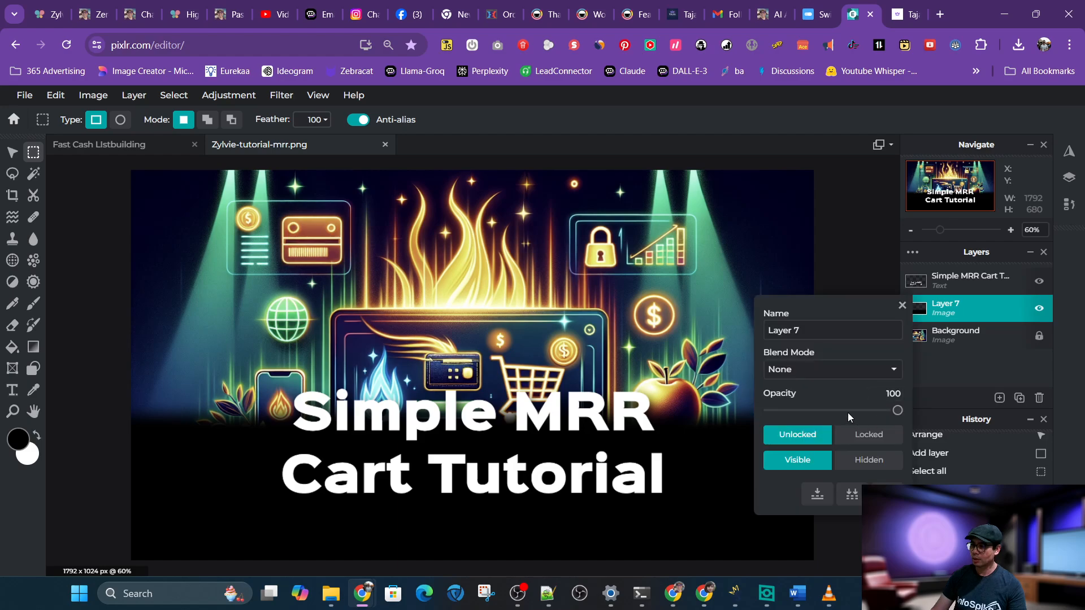
left_click_drag(896, 411, 825, 413)
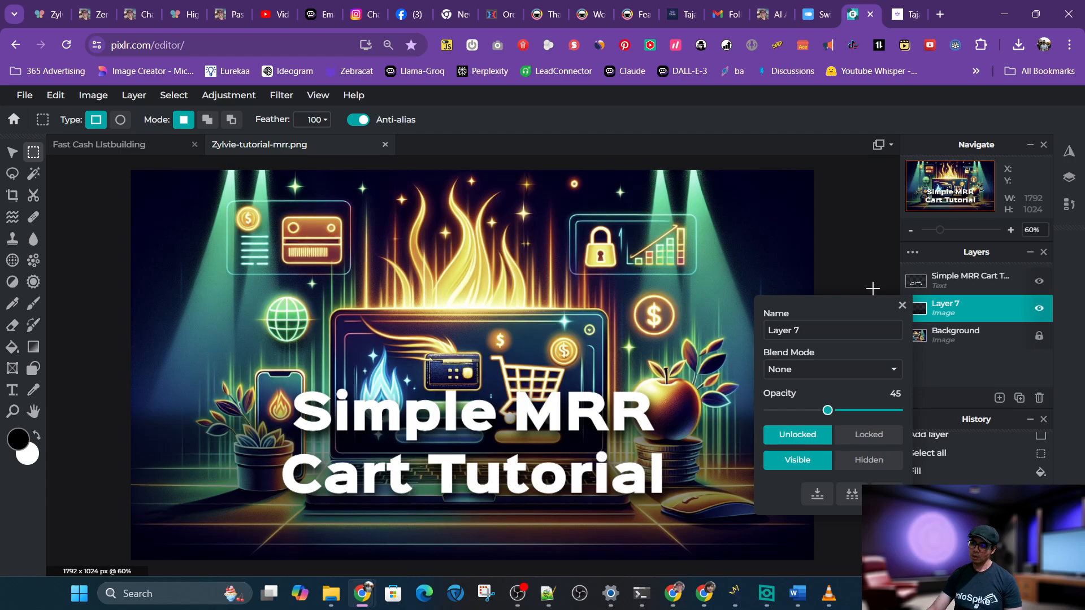
left_click(902, 306)
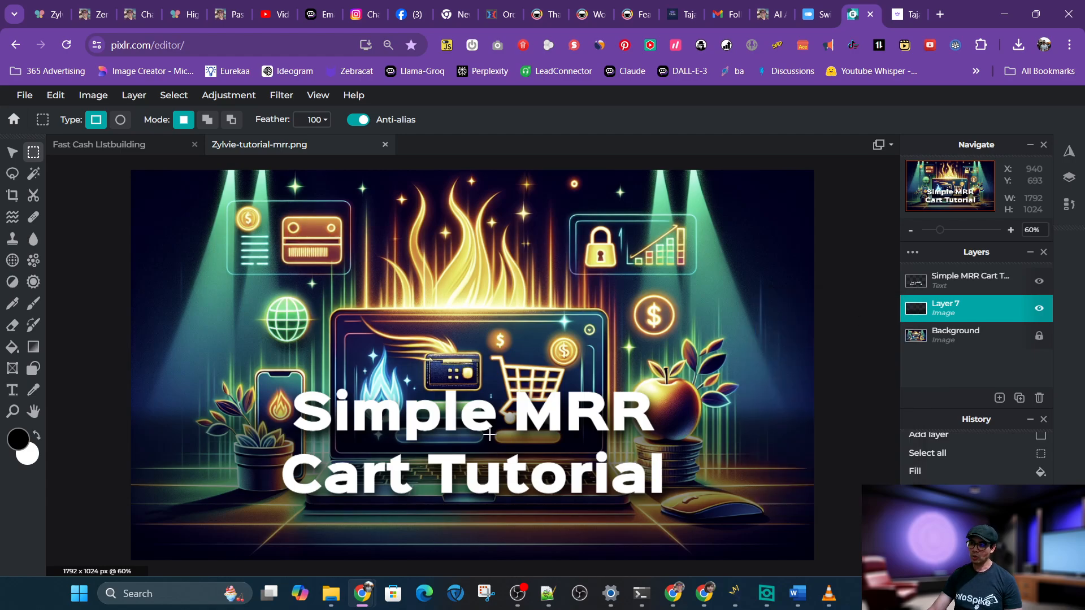
Select the title text layer and set its style to all caps
left_click(11, 153)
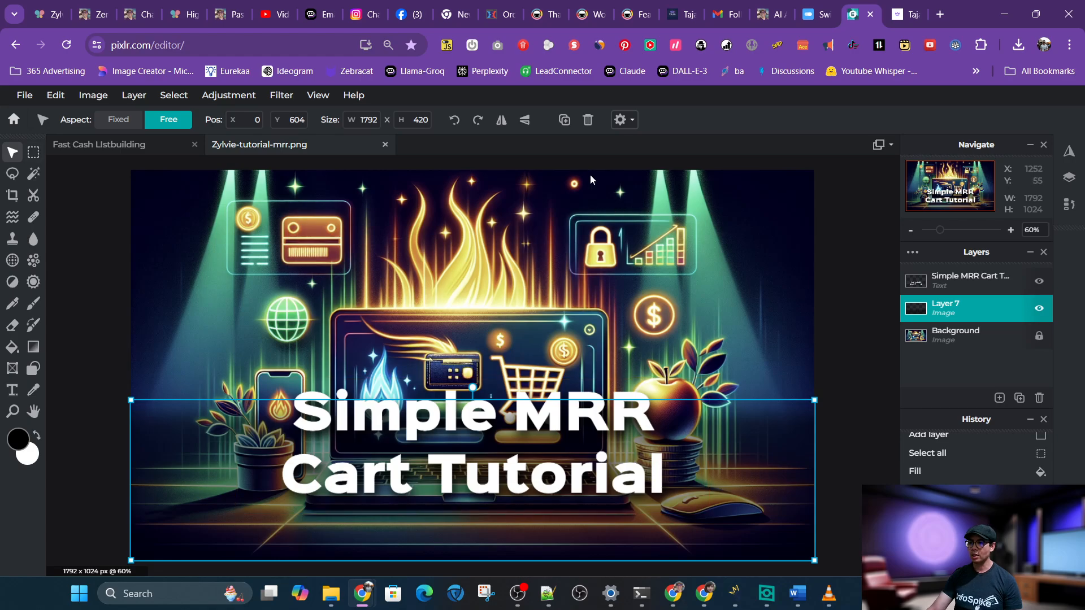
left_click(463, 390)
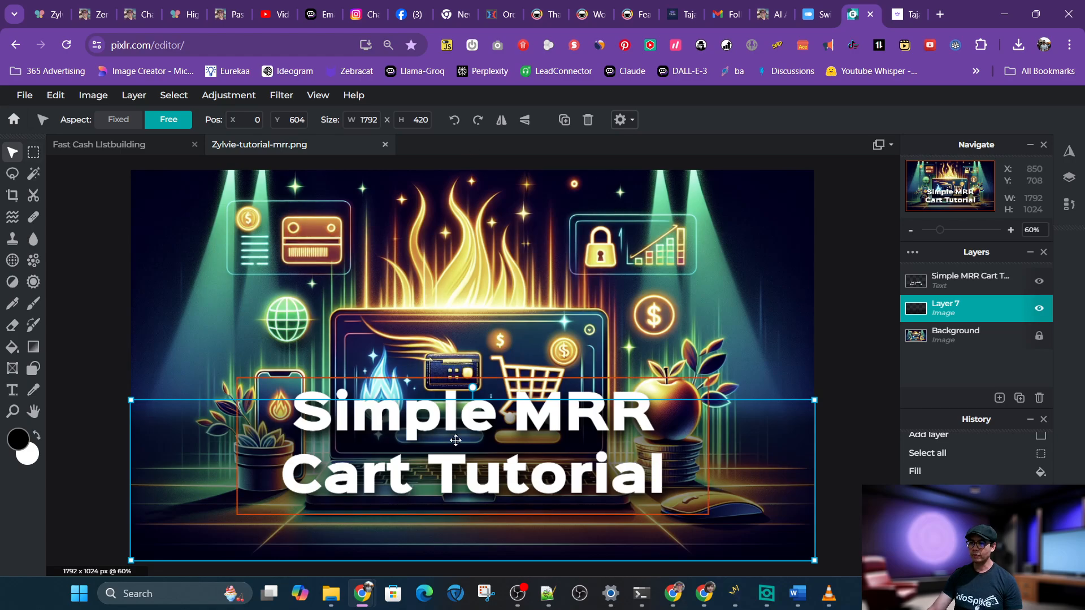
left_click(8, 396)
left_click(443, 120)
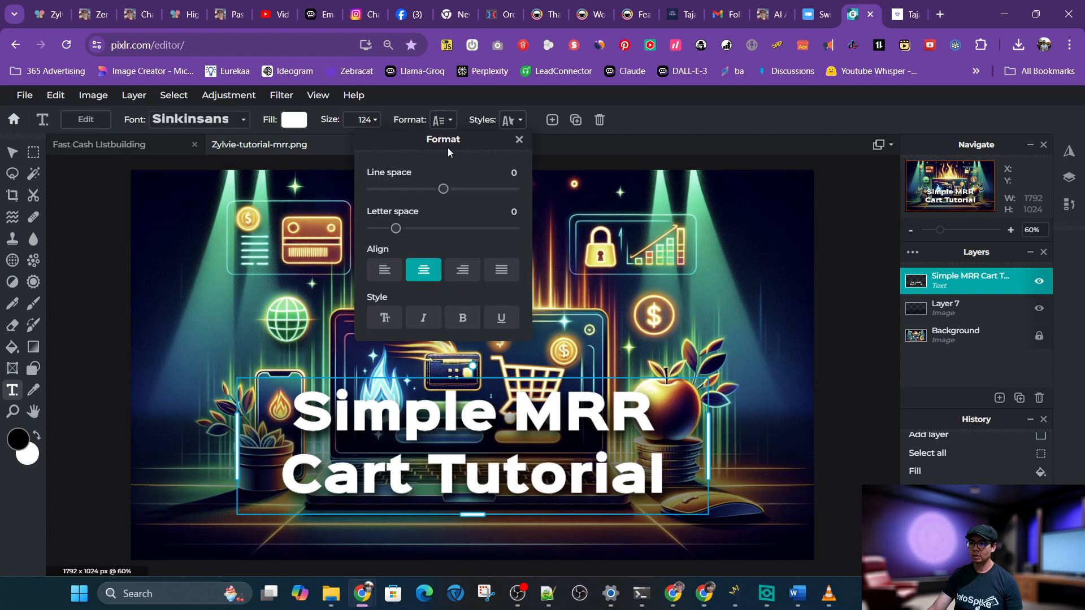
left_click(384, 318)
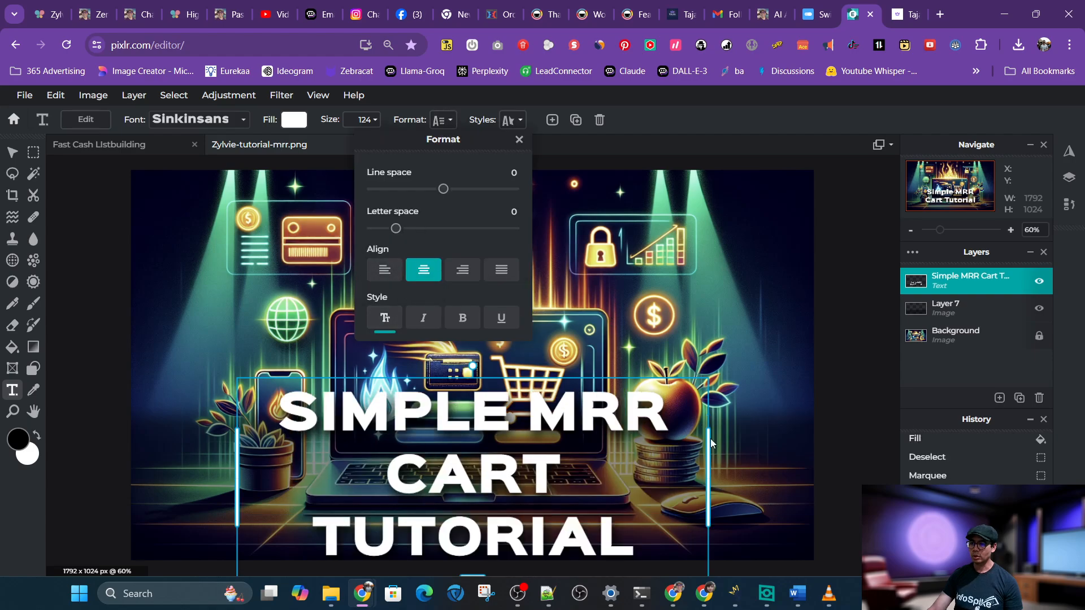
Widen the title text box so the text fits on two lines and shift it slightly up and left
left_click(707, 470)
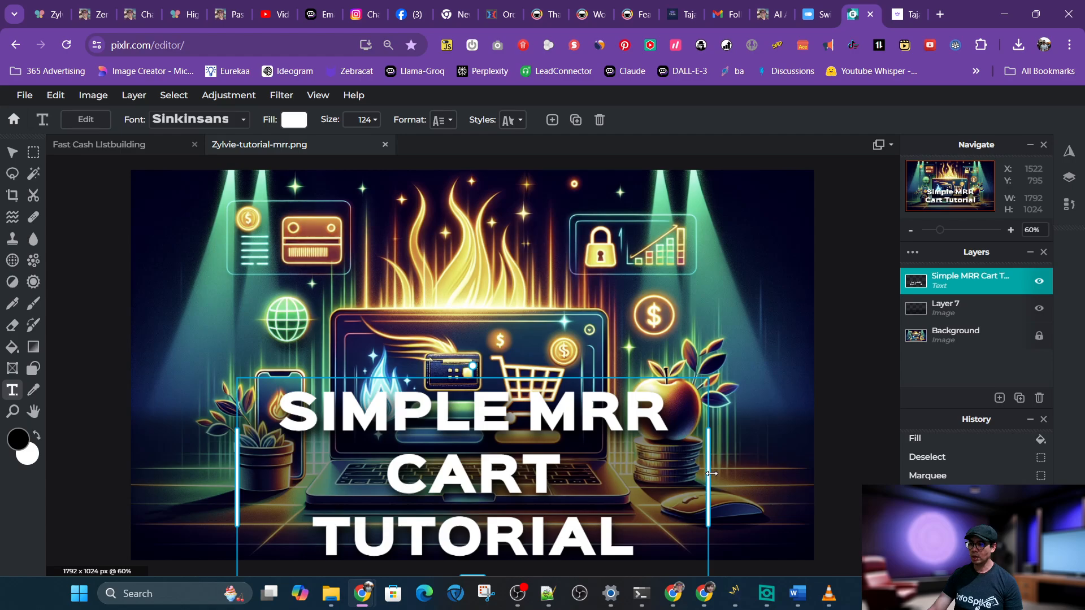
left_click_drag(708, 470, 814, 469)
left_click_drag(660, 449, 611, 426)
left_click(742, 299)
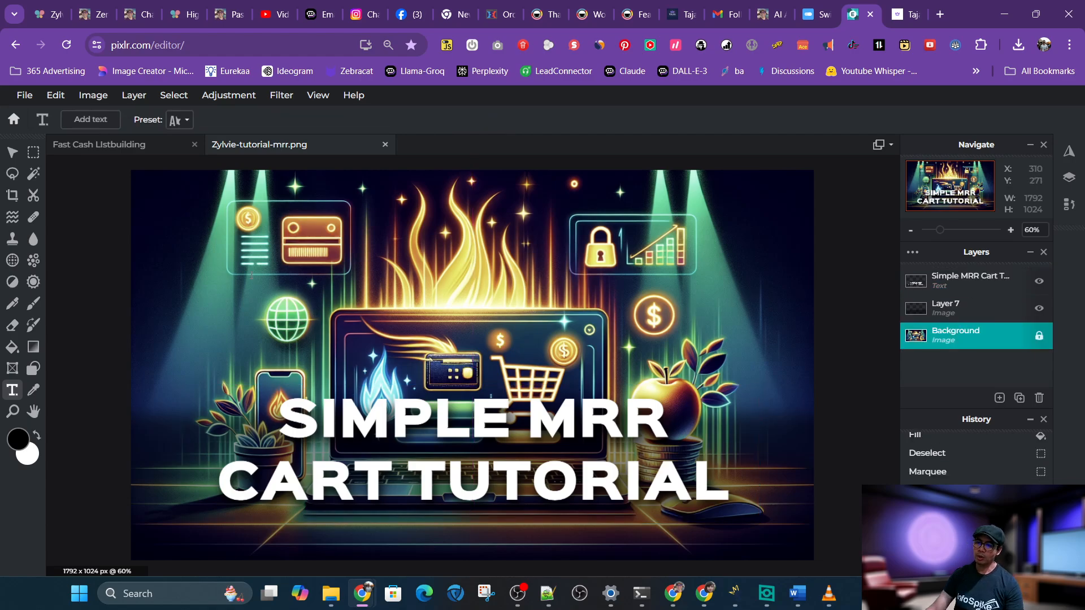
Save the thumbnail as a high-quality JPG at 90% quality and 1792 x 1024
left_click(25, 98)
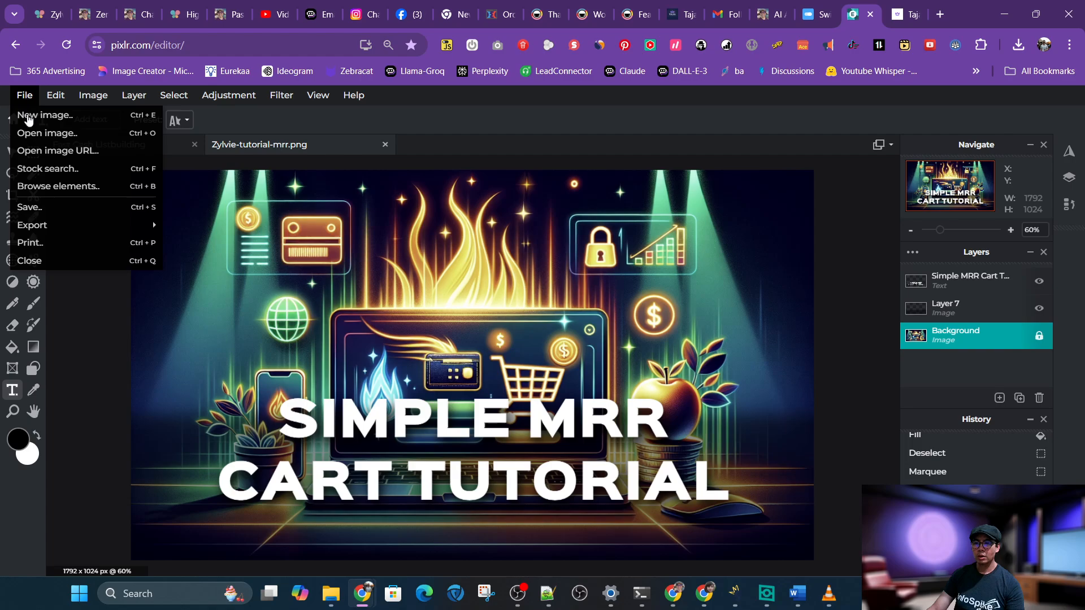
left_click(71, 209)
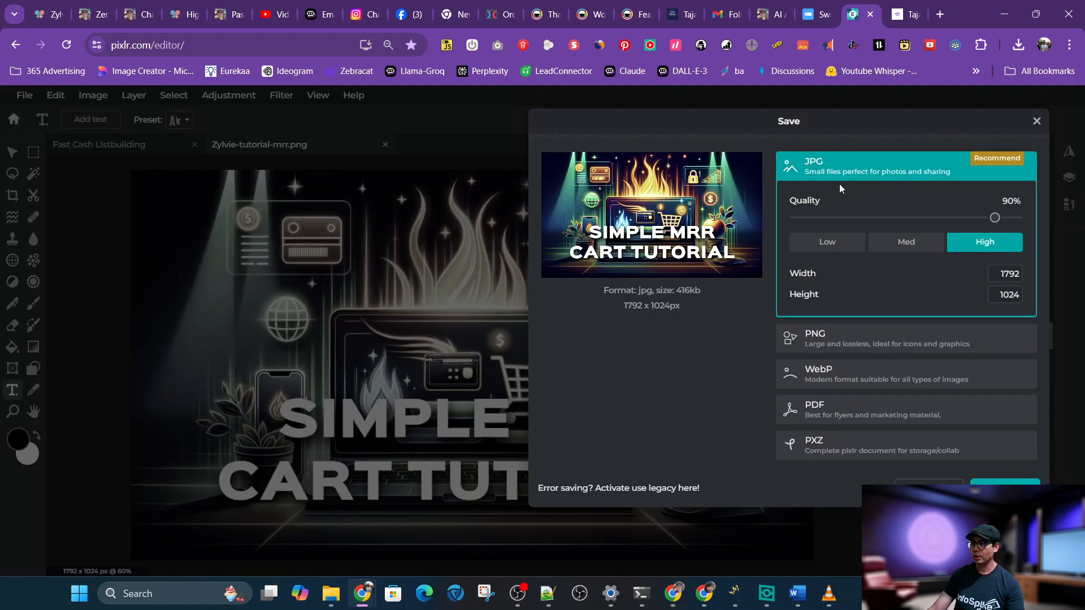
left_click(1001, 486)
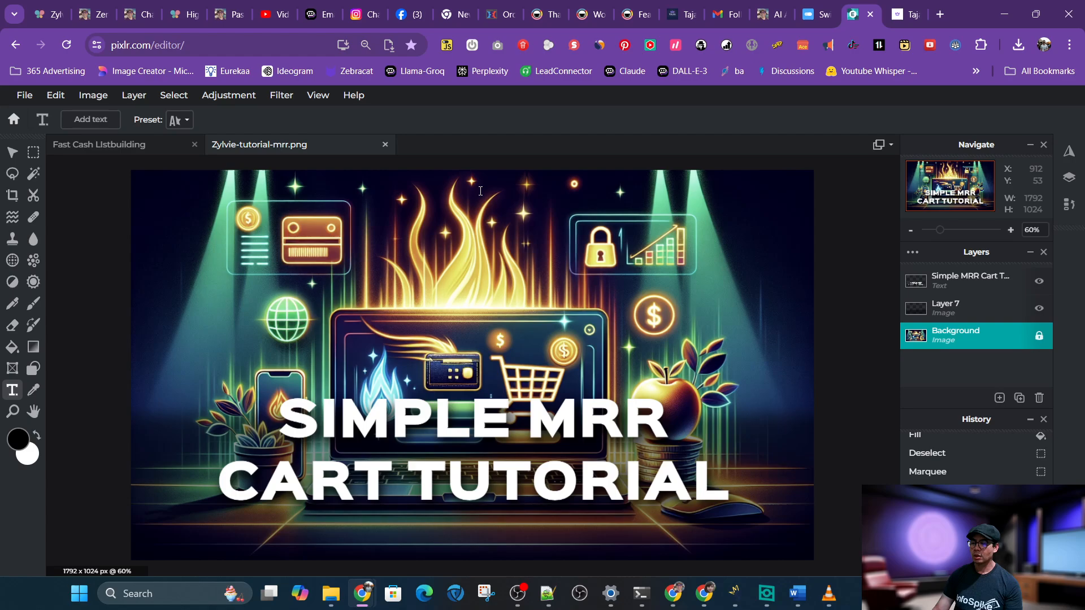
In YouTube Studio, upload Zylvie-tutorial-mrr.jpg as the video's thumbnail and save the details
left_click(276, 14)
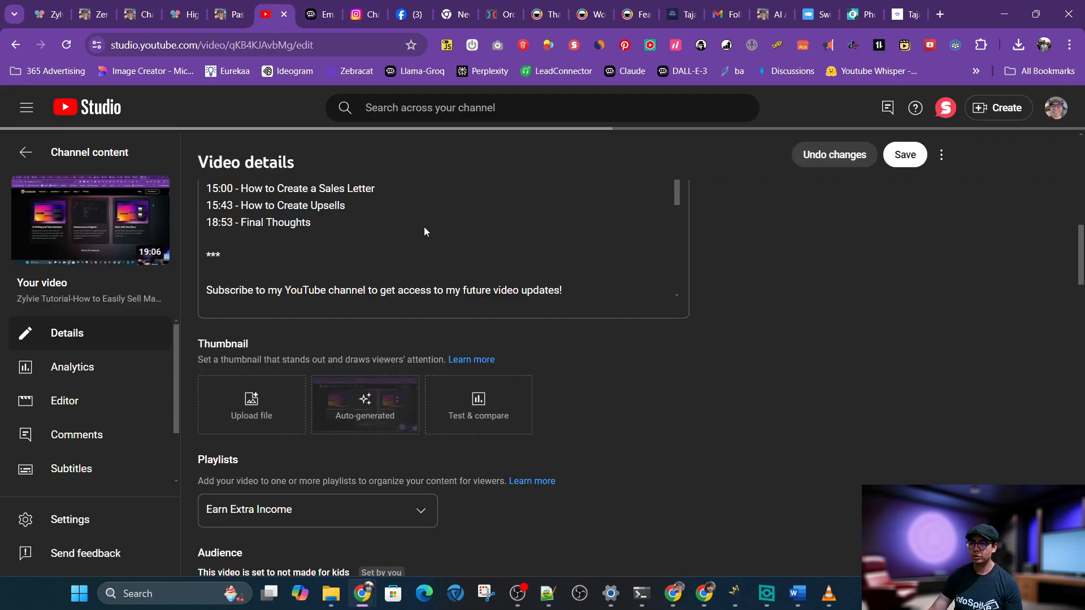
left_click(250, 396)
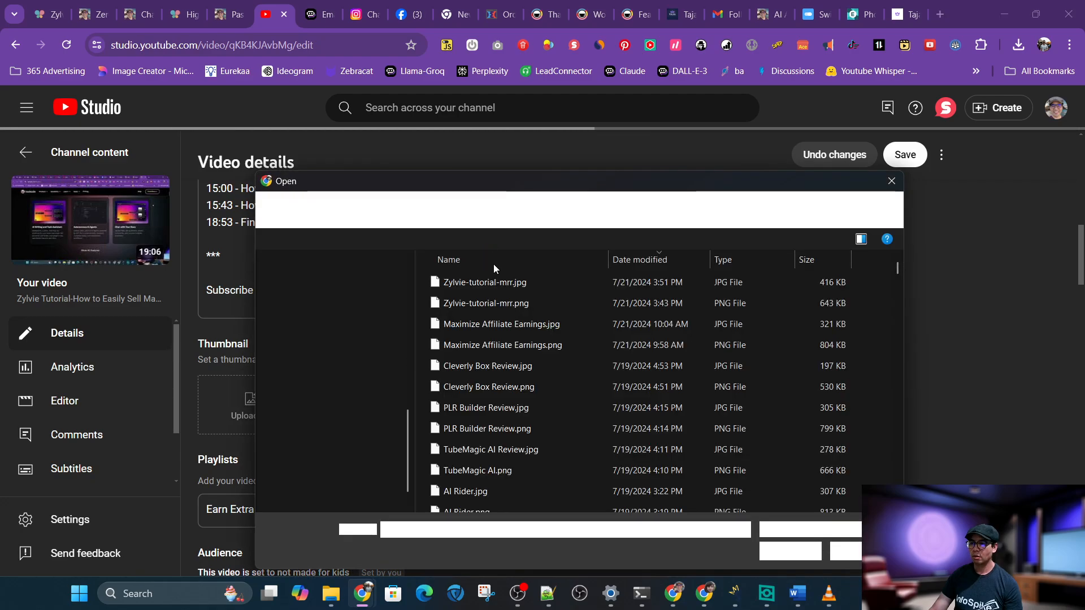
double_click(484, 281)
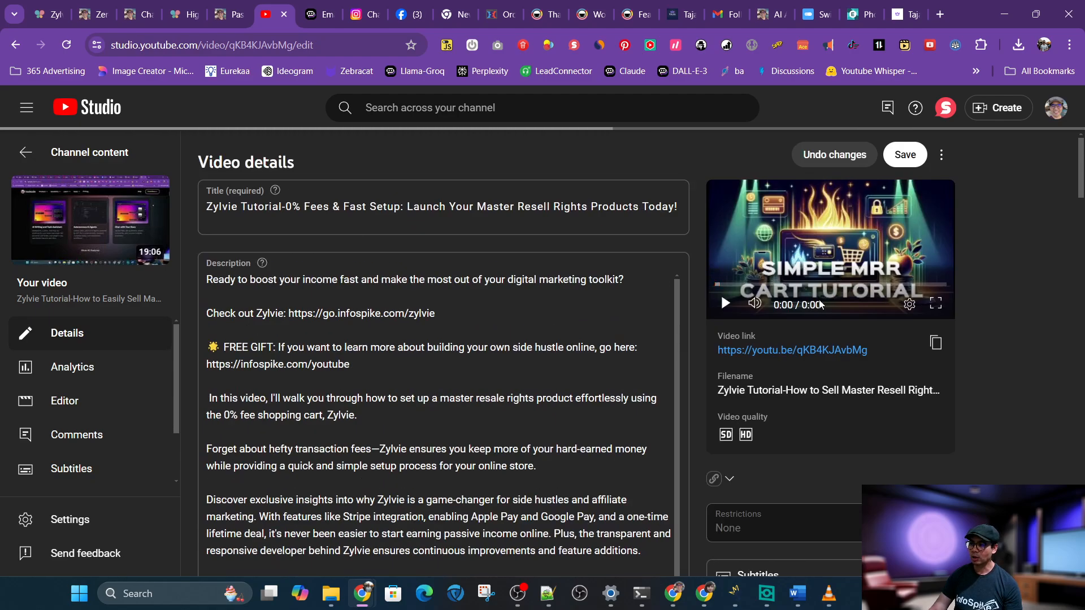
left_click(905, 156)
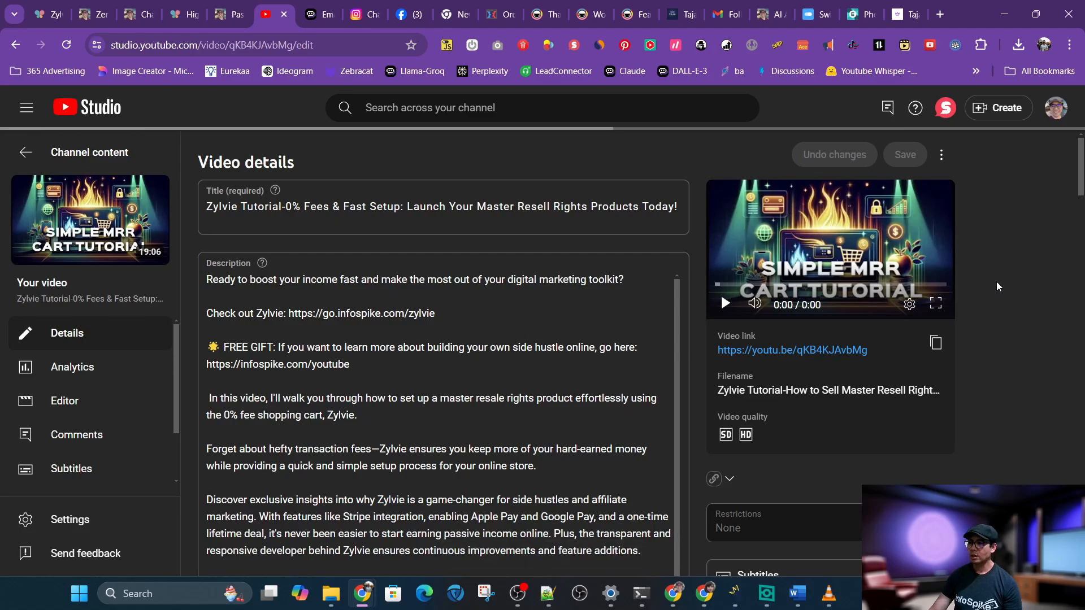
Change the video's visibility to Public and save
scroll(998, 287, "down", 10)
scroll(997, 284, "down", 5)
scroll(997, 285, "up", 20)
scroll(997, 284, "down", 4)
scroll(998, 286, "up", 4)
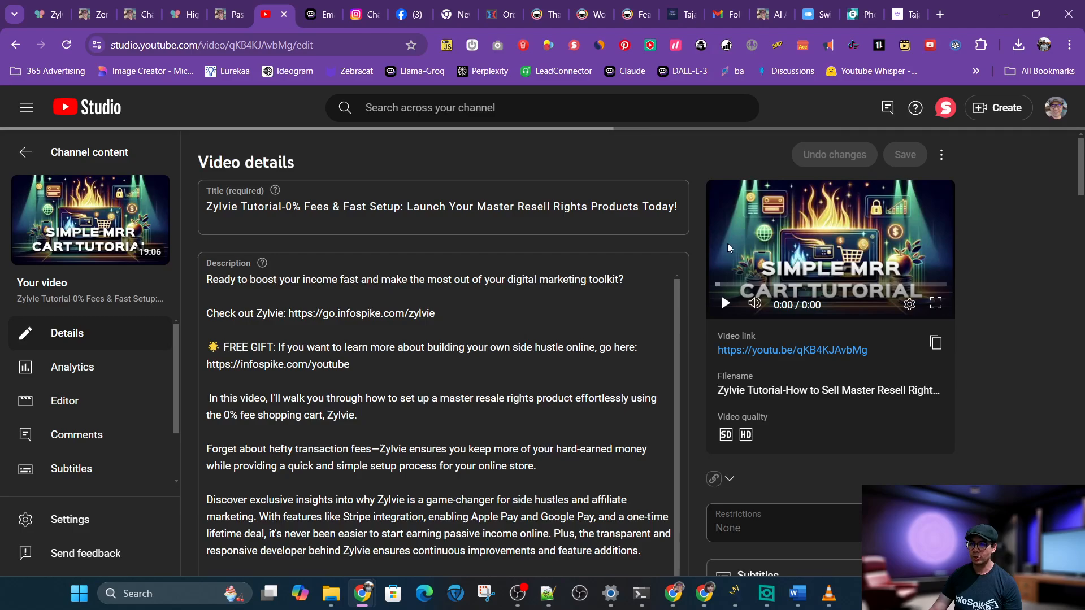
left_click(721, 479)
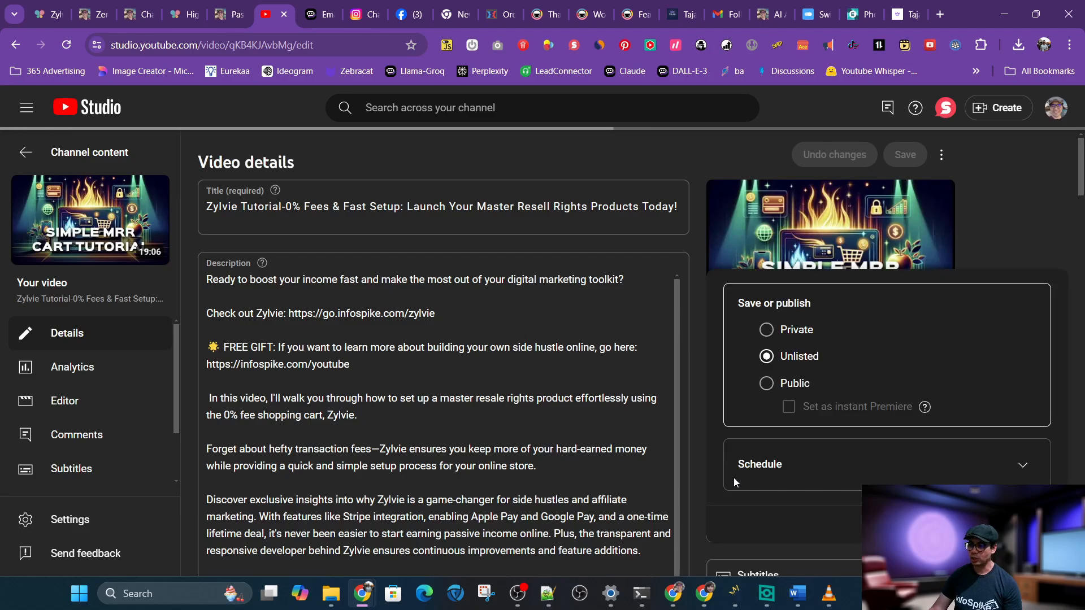
left_click(767, 384)
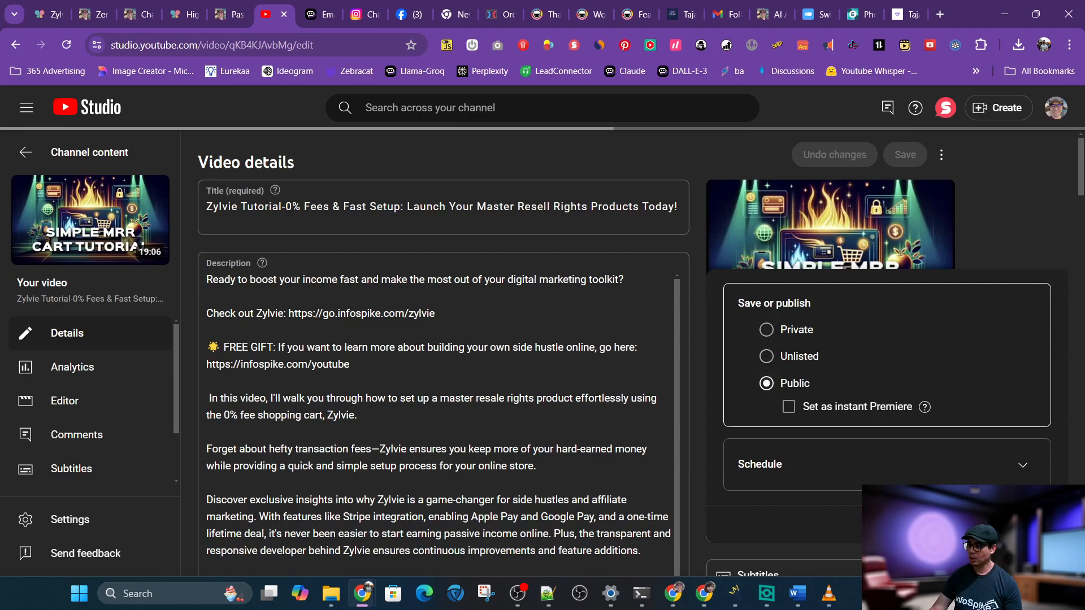
left_click(1031, 524)
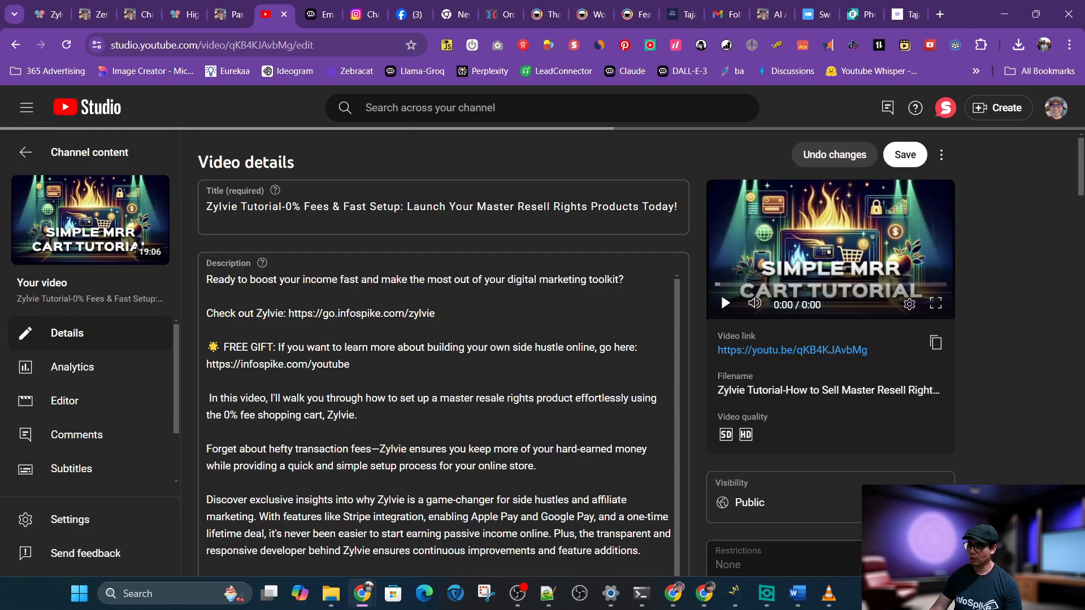
left_click(907, 156)
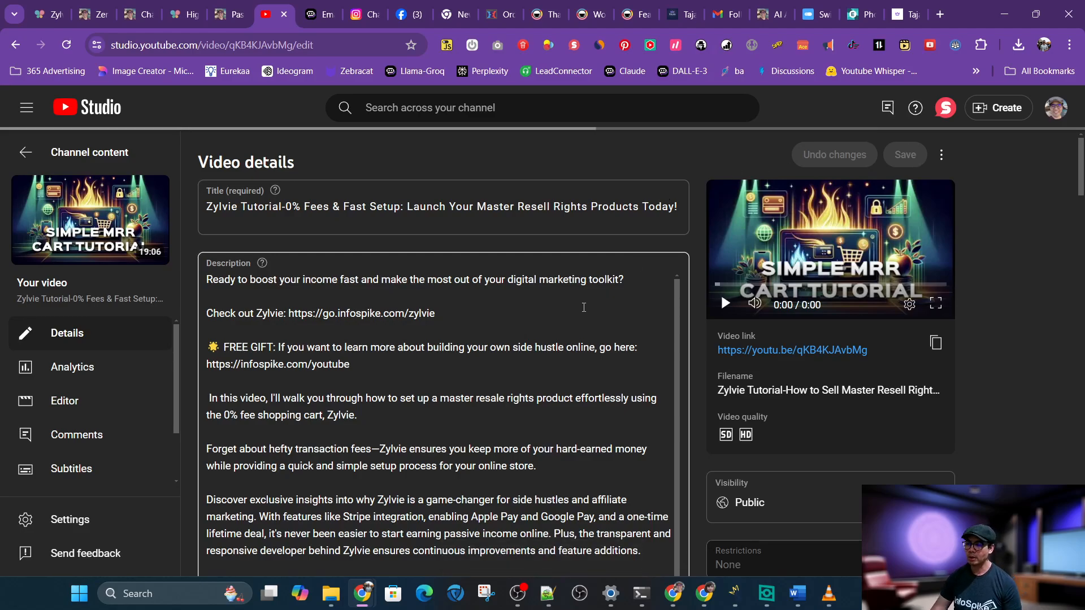
Review the updated thumbnail, description and tags, then return to the Taja AI optimization page
left_click_drag(1081, 167, 1082, 259)
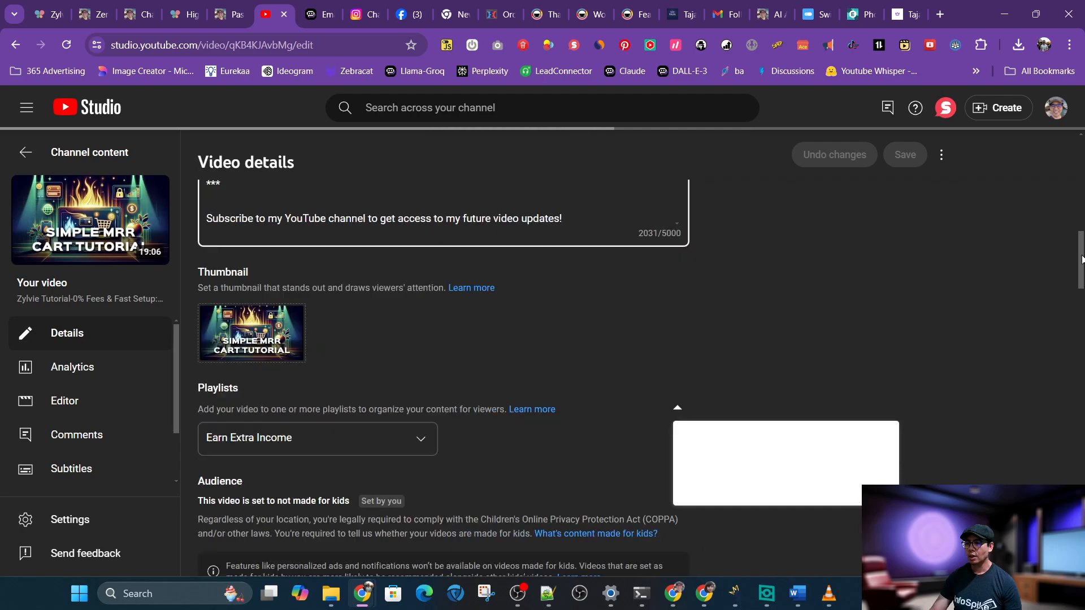
scroll(1082, 260, "down", 19)
scroll(1082, 260, "up", 17)
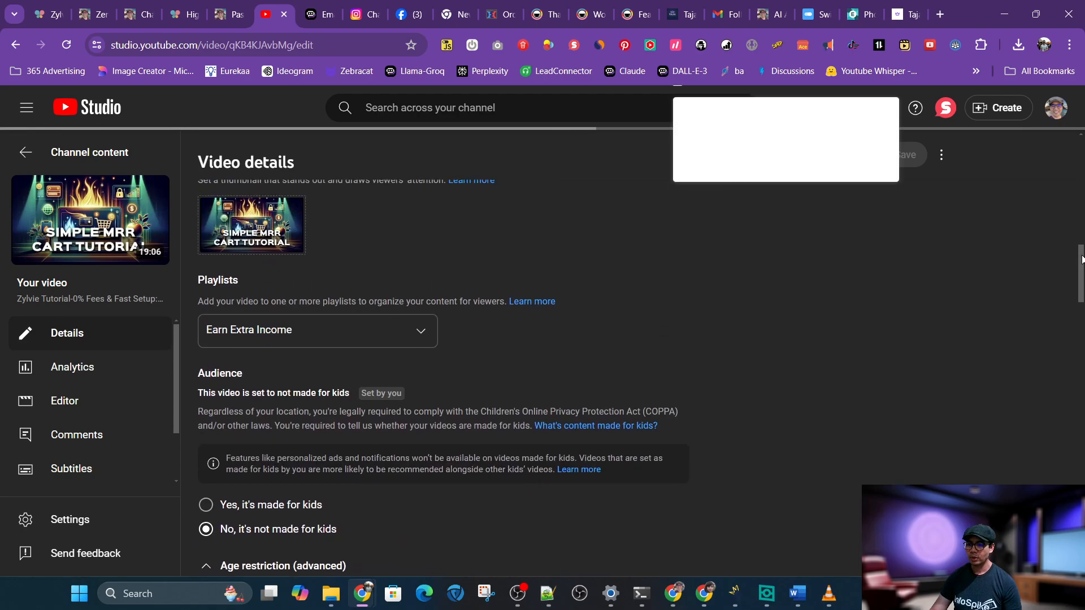
scroll(1082, 259, "up", 6)
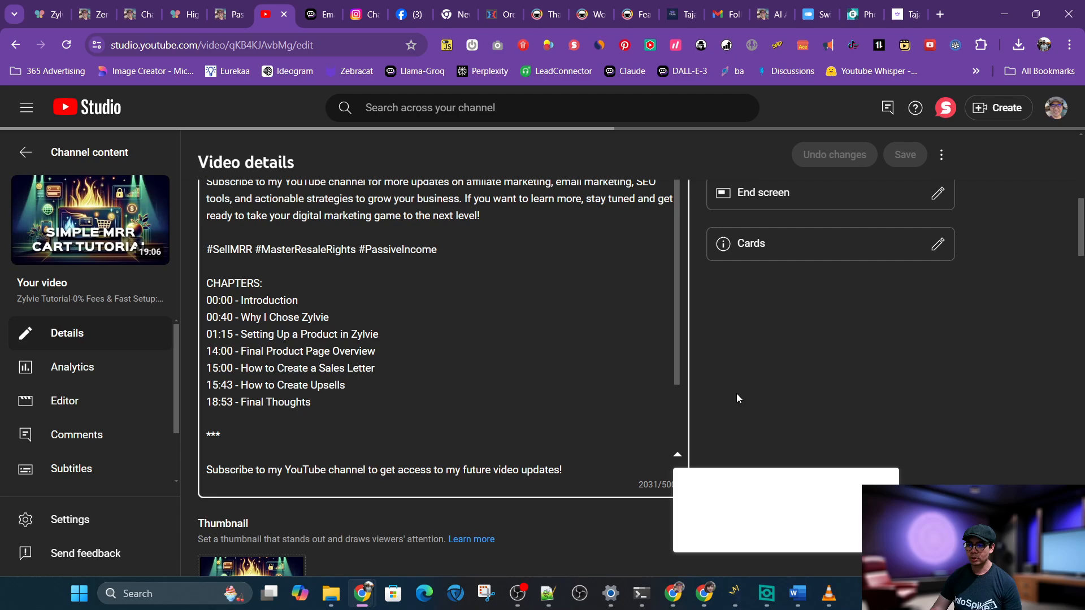
scroll(789, 364, "down", 20)
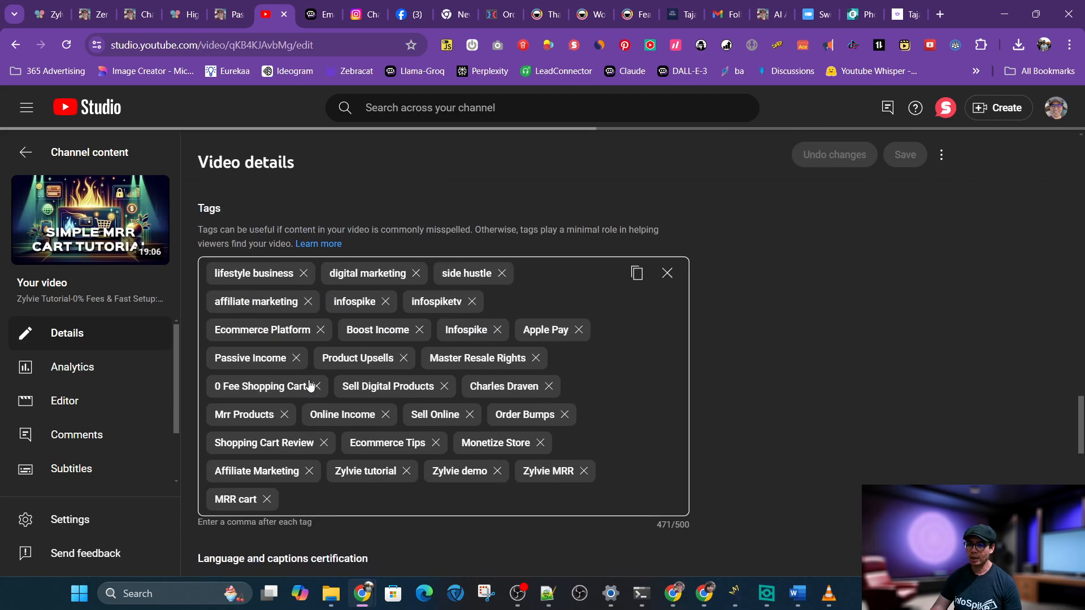
scroll(669, 392, "up", 20)
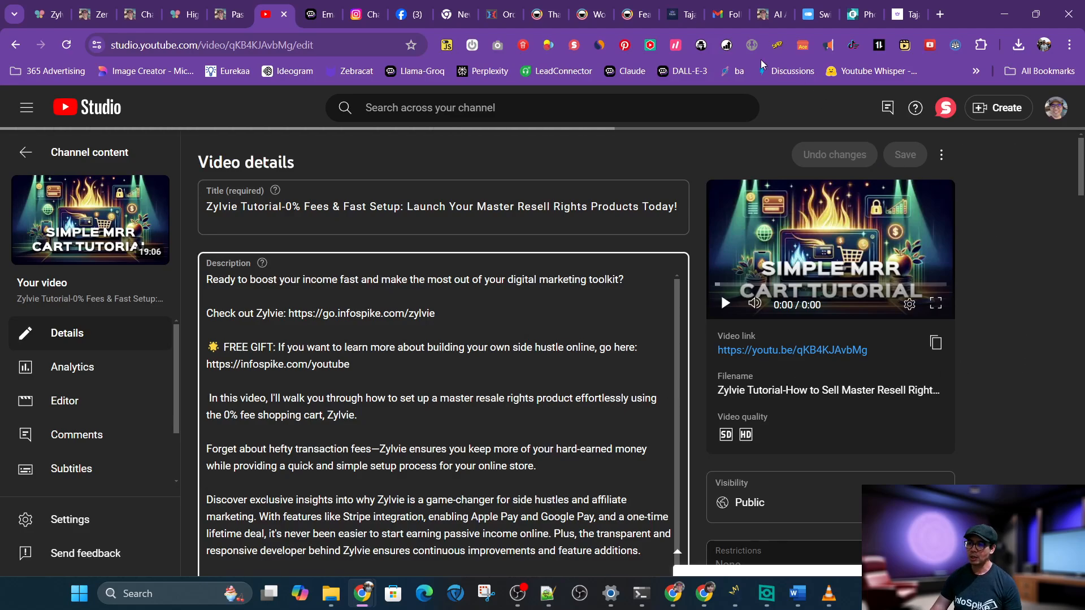
left_click(681, 14)
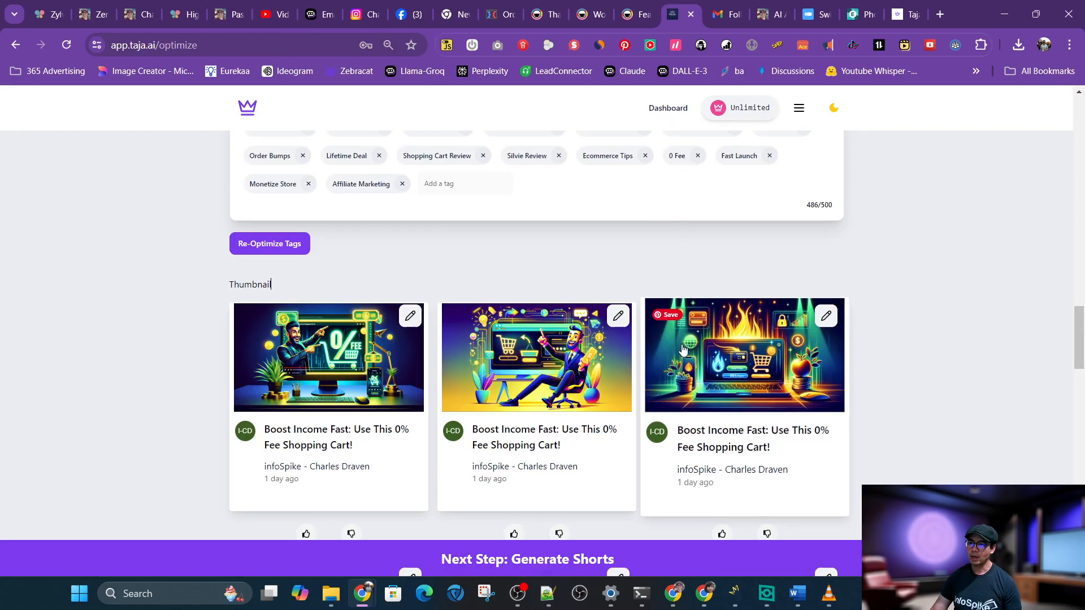
scroll(683, 350, "up", 20)
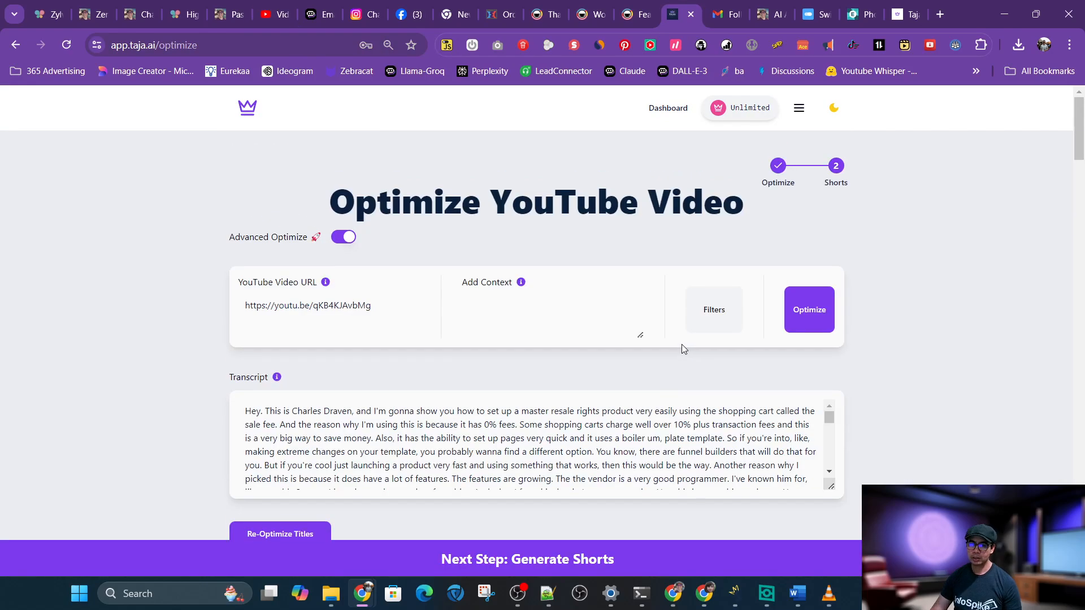